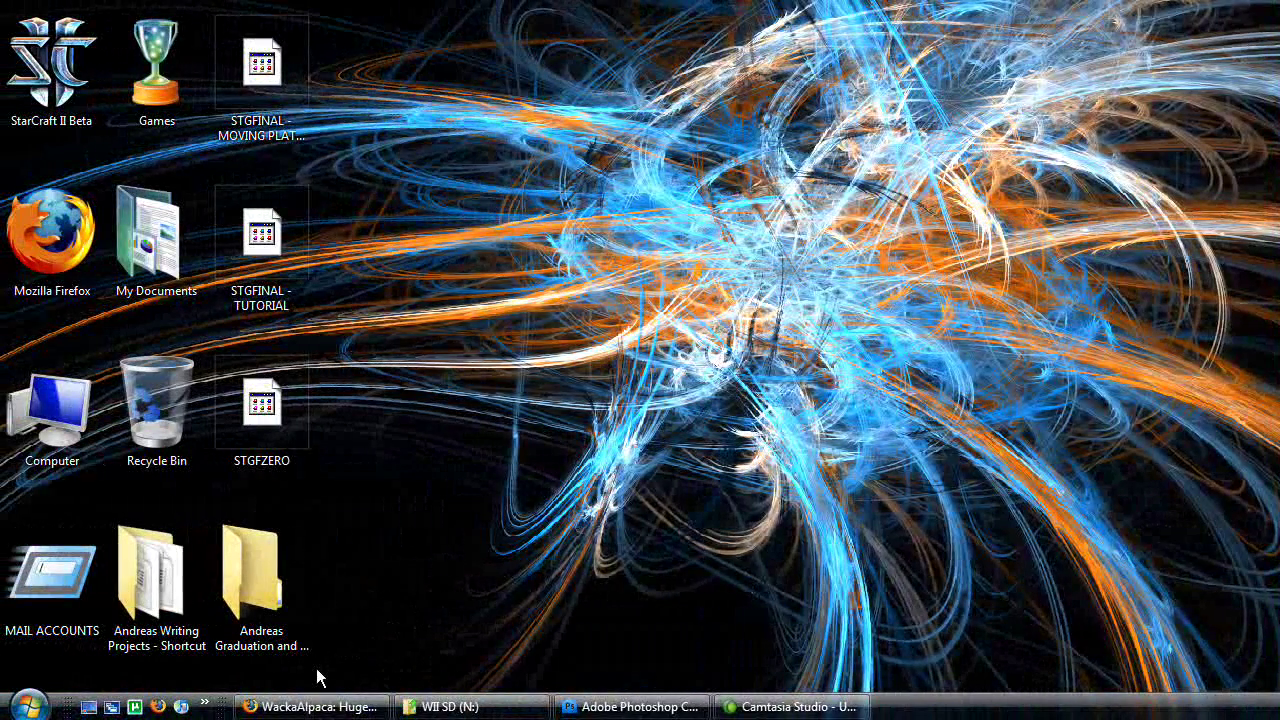
- Scroll through the Huge Contest blog post, then switch to the sc_selcharacter_en.pac MediaFire page
{"action": "left_click", "coordinate": [310, 706]}
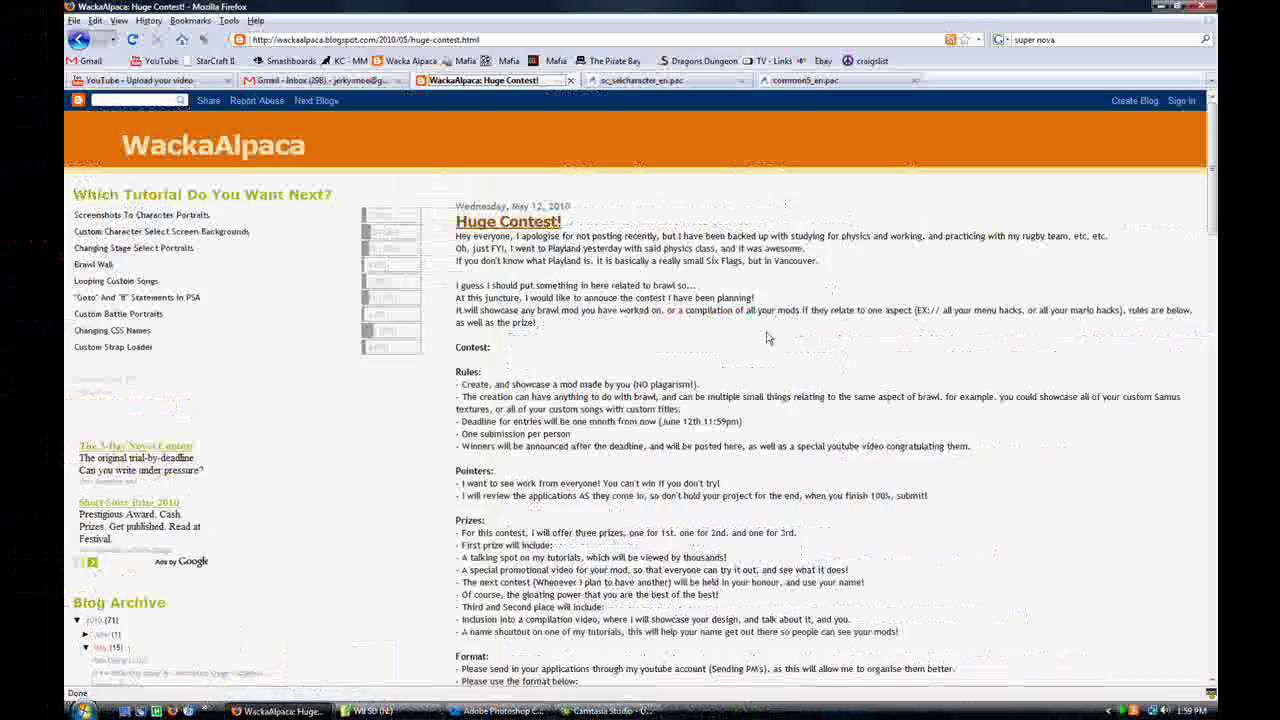
{"action": "scroll", "coordinate": [775, 340], "scroll_direction": "down", "scroll_amount": 1}
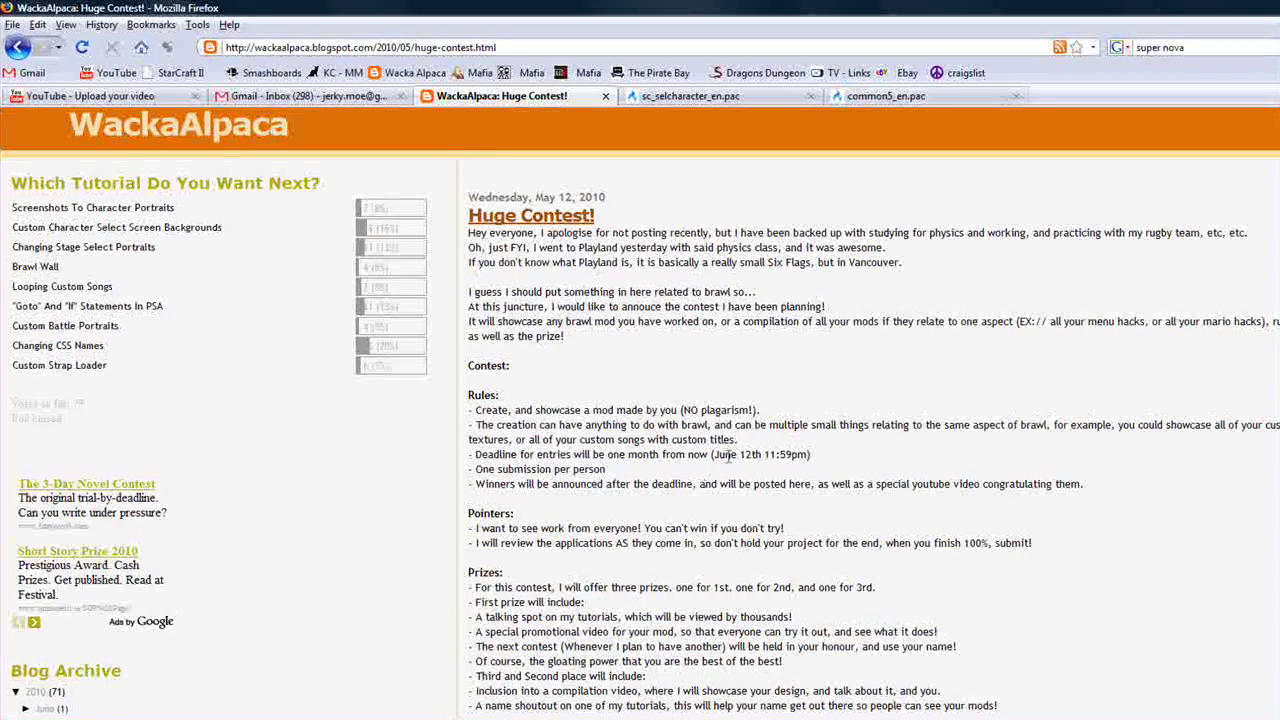
{"action": "scroll", "coordinate": [781, 381], "scroll_direction": "down", "scroll_amount": 1}
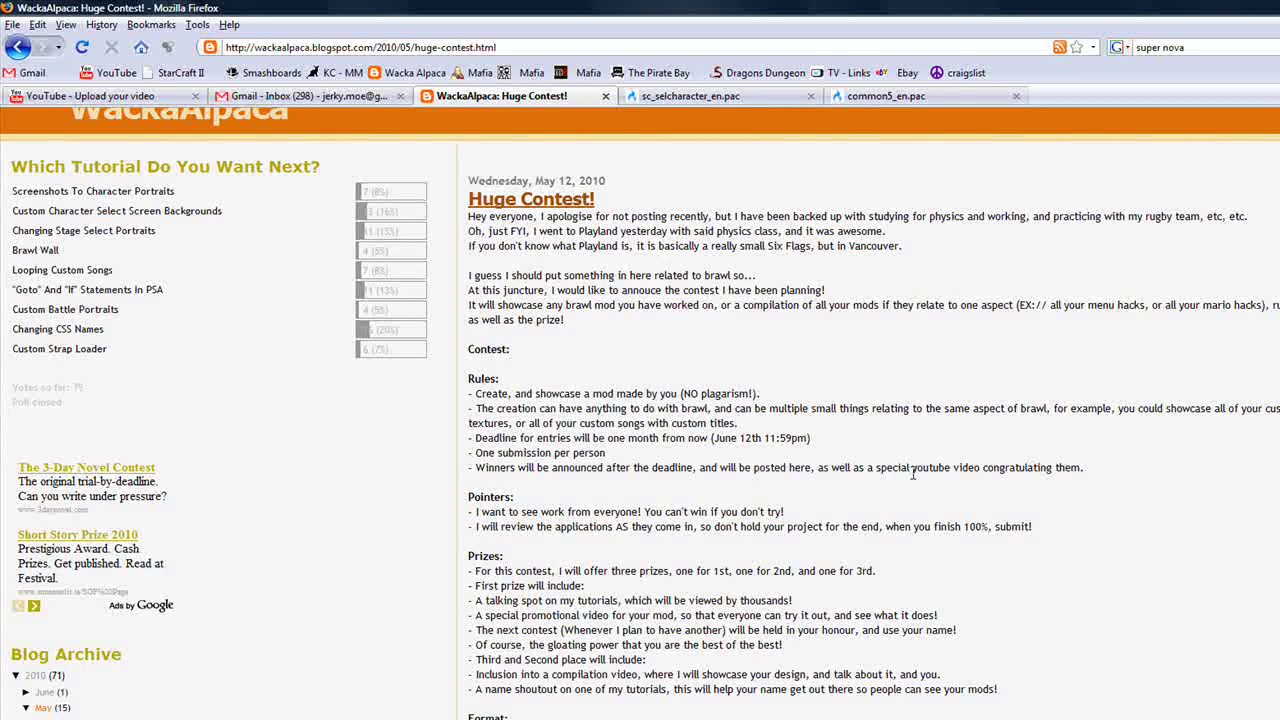
{"action": "scroll", "coordinate": [962, 420], "scroll_direction": "down", "scroll_amount": 1}
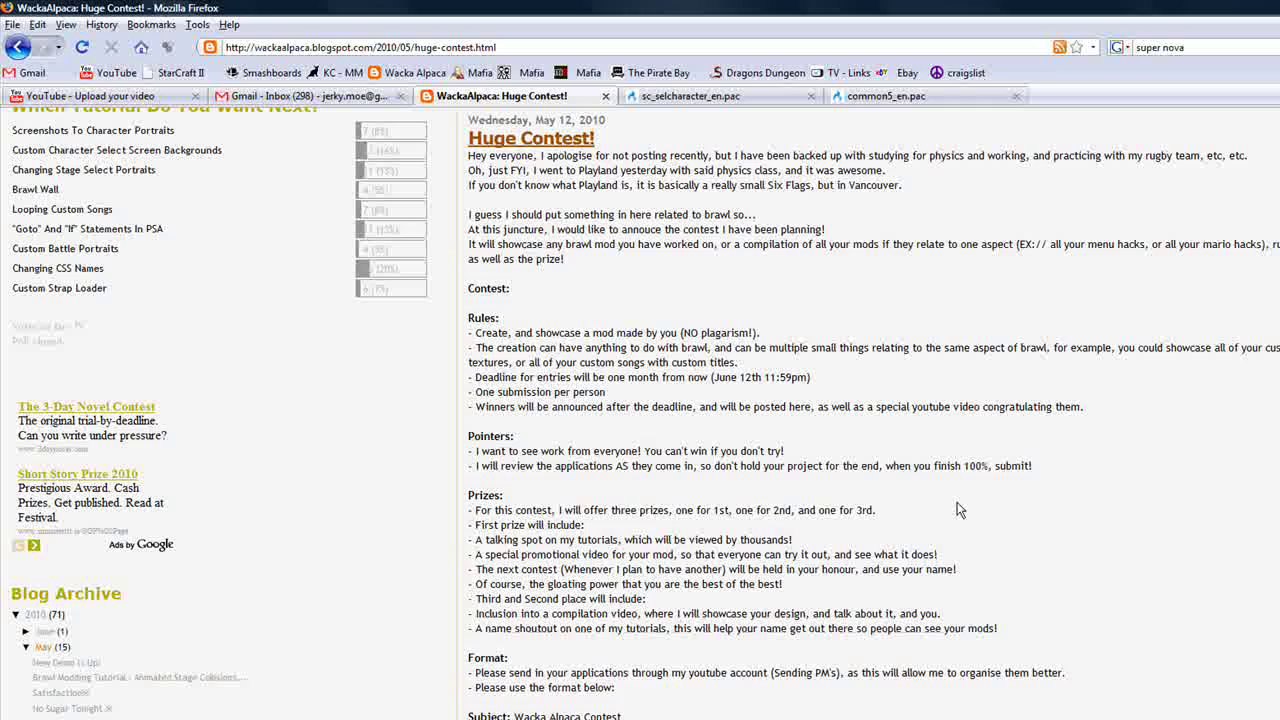
{"action": "scroll", "coordinate": [956, 528], "scroll_direction": "up", "scroll_amount": 2}
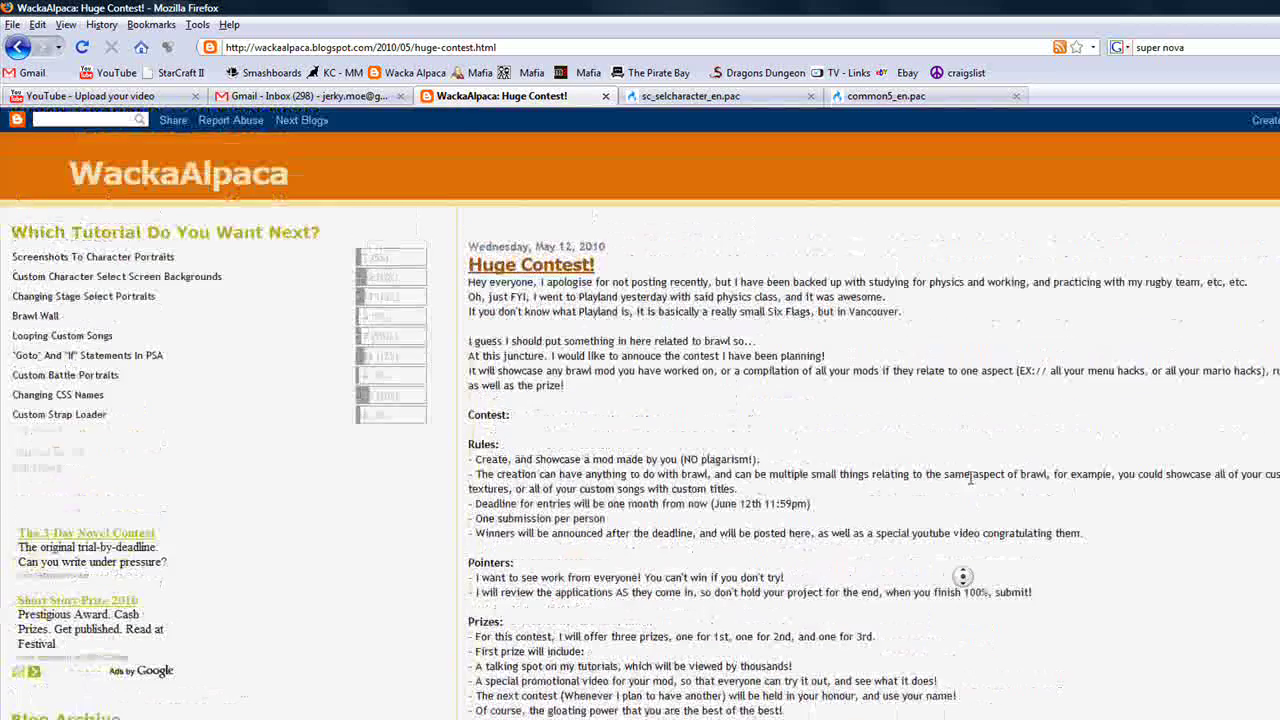
{"action": "scroll", "coordinate": [950, 600], "scroll_direction": "down", "scroll_amount": 1}
{"action": "left_click_drag", "start_coordinate": [998, 695], "coordinate": [812, 624]}
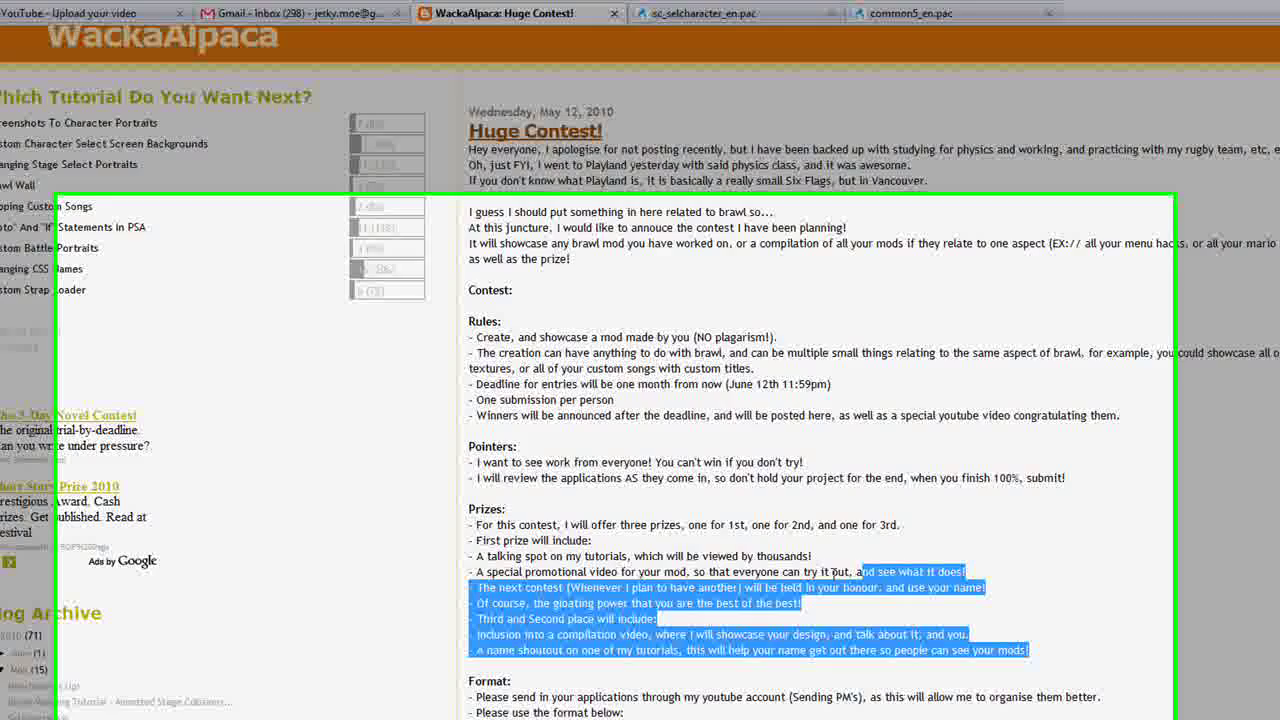
{"action": "left_click_drag", "start_coordinate": [470, 524], "coordinate": [1052, 672]}
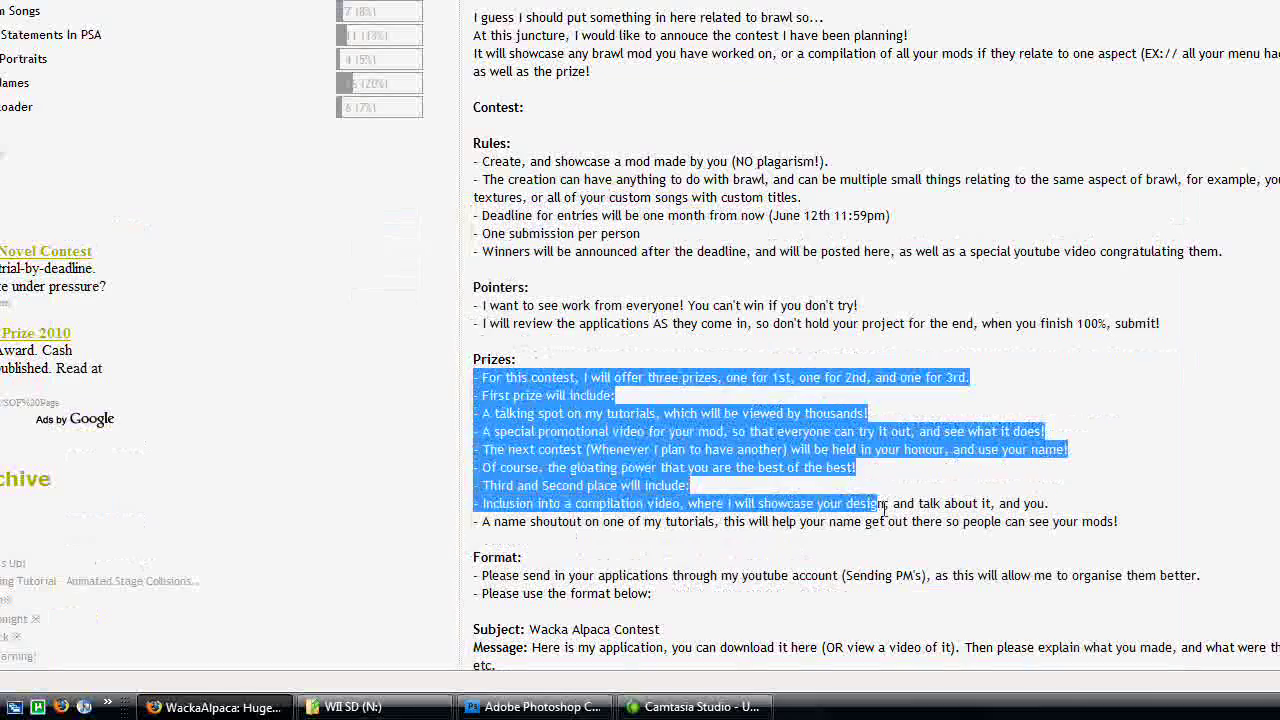
{"action": "left_click", "coordinate": [913, 506]}
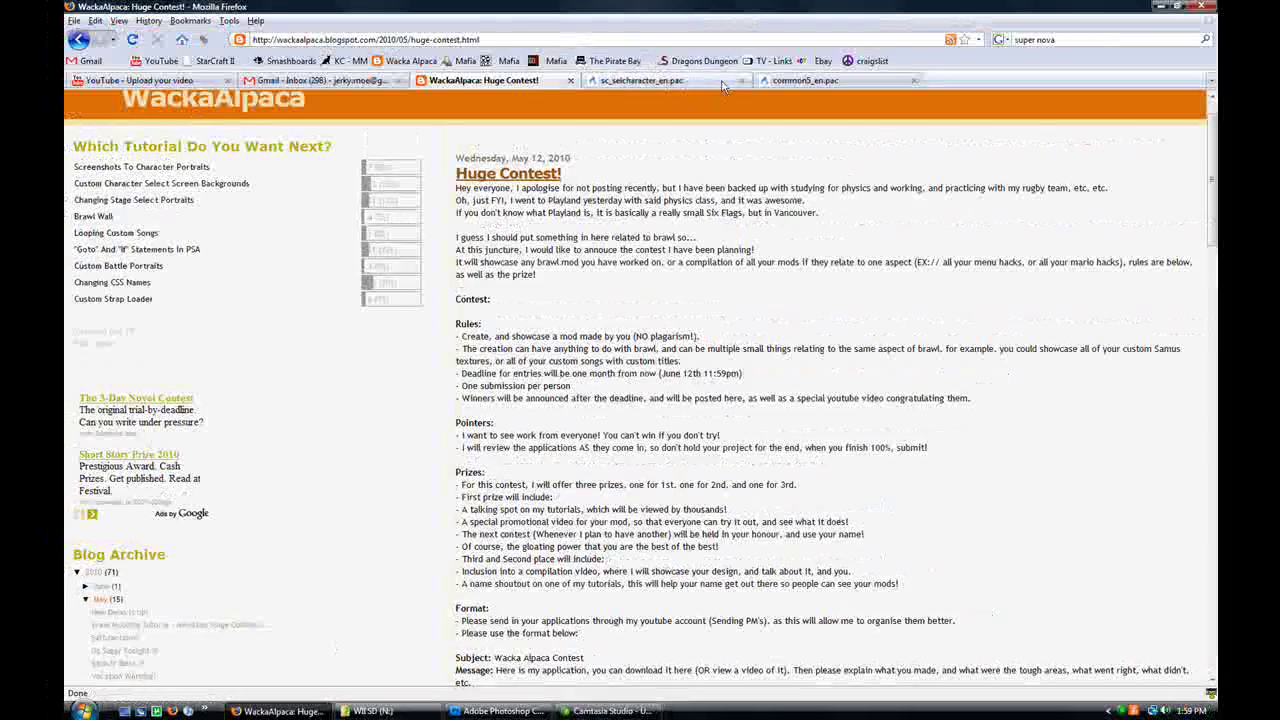
{"action": "left_click", "coordinate": [643, 80]}
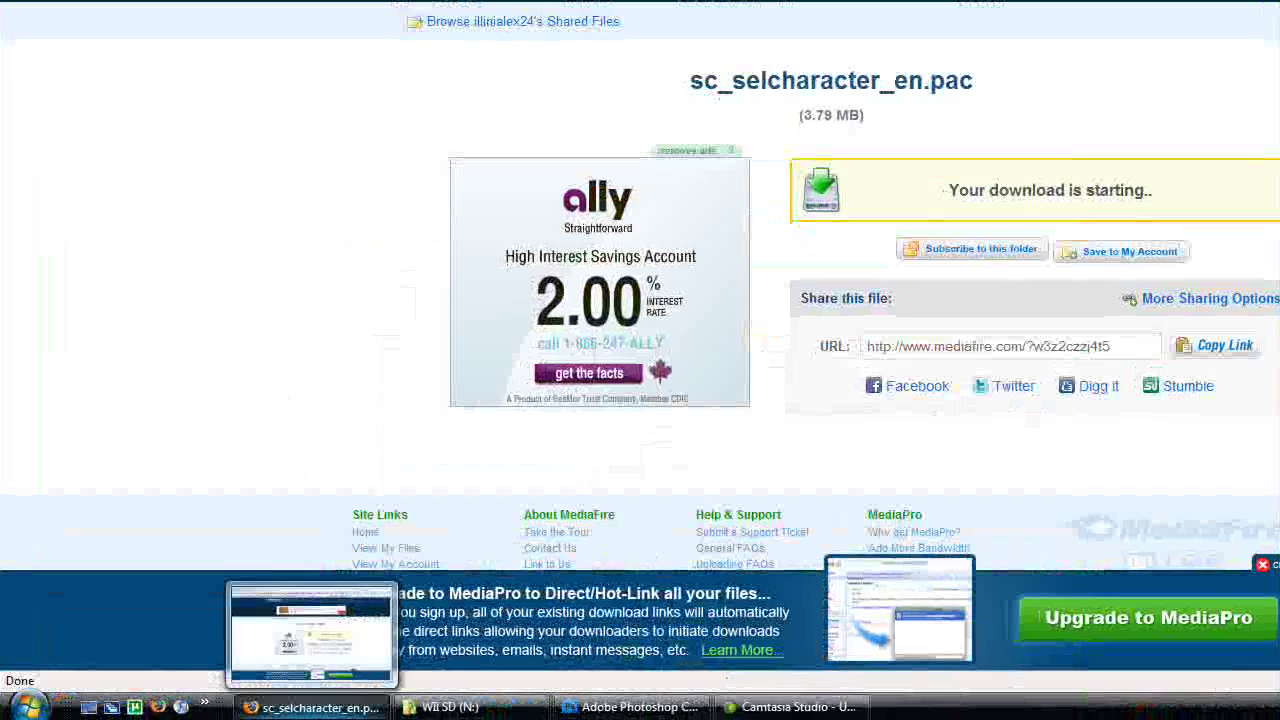
- Flip between the two download pages and the blog, ending on the common5_en.pac page
{"action": "mouse_move", "coordinate": [290, 709]}
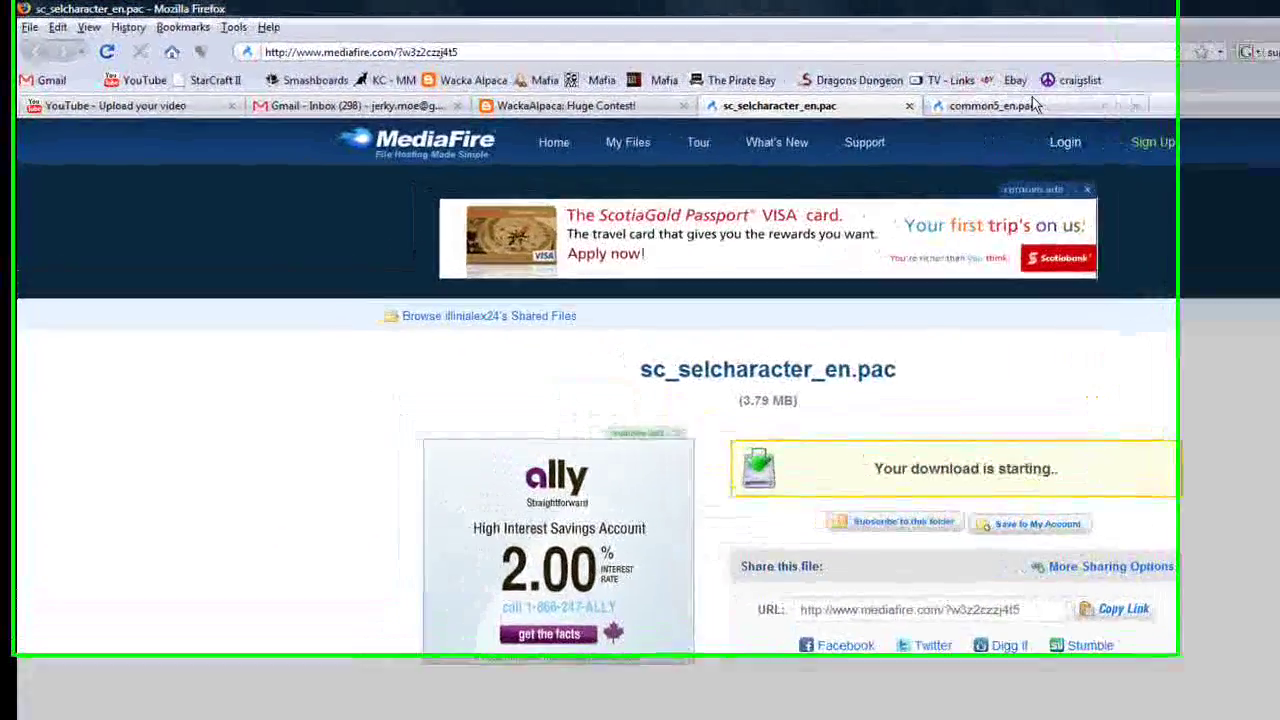
{"action": "left_click", "coordinate": [800, 82]}
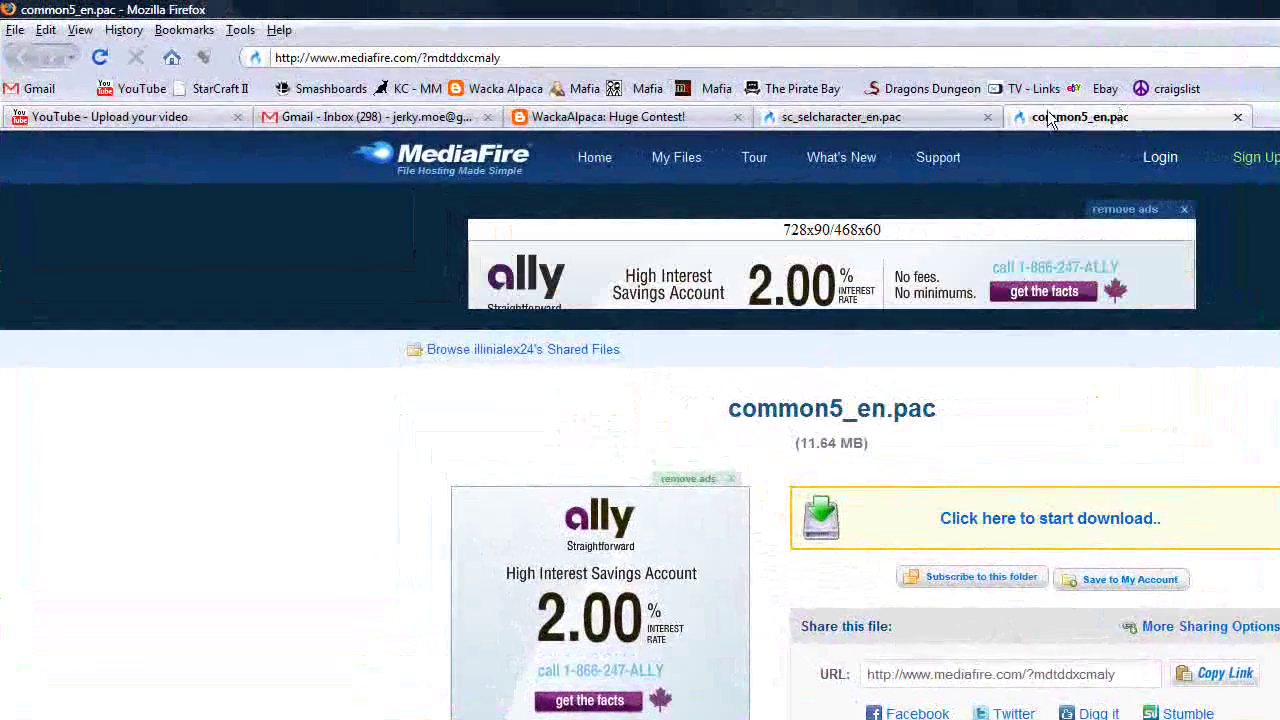
{"action": "left_click", "coordinate": [922, 116]}
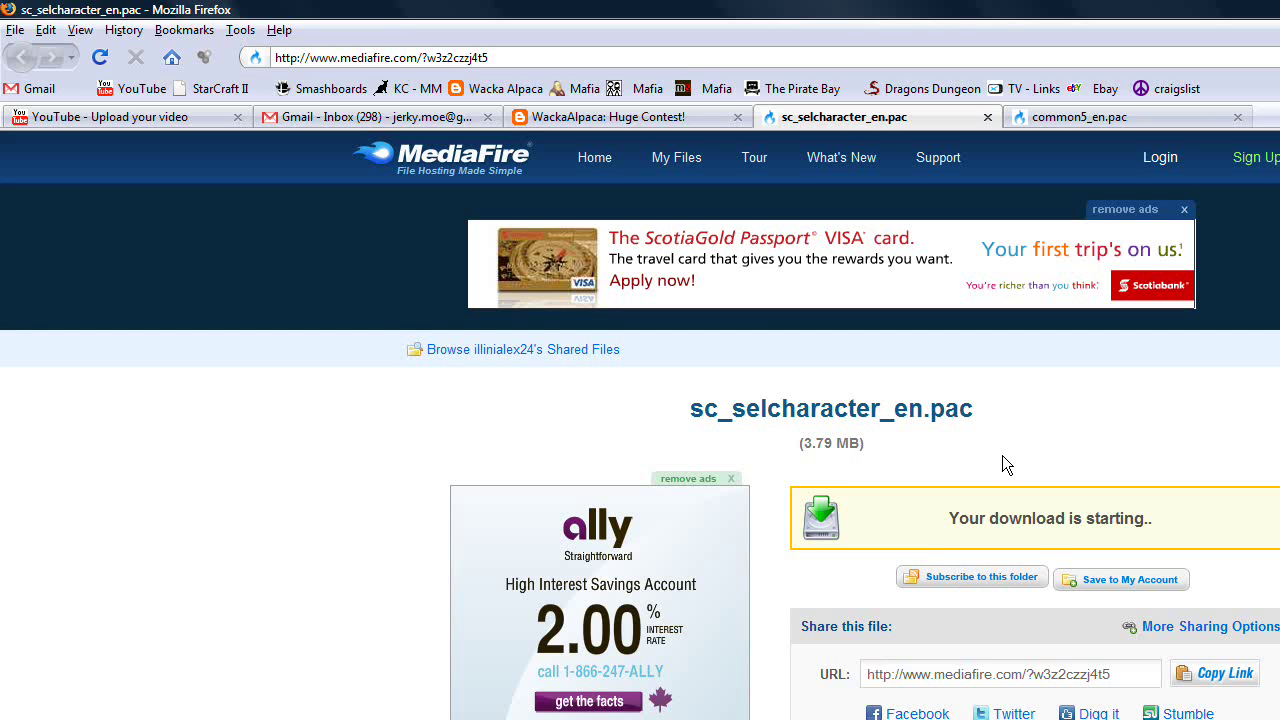
{"action": "left_click", "coordinate": [1097, 121]}
{"action": "left_click", "coordinate": [605, 117]}
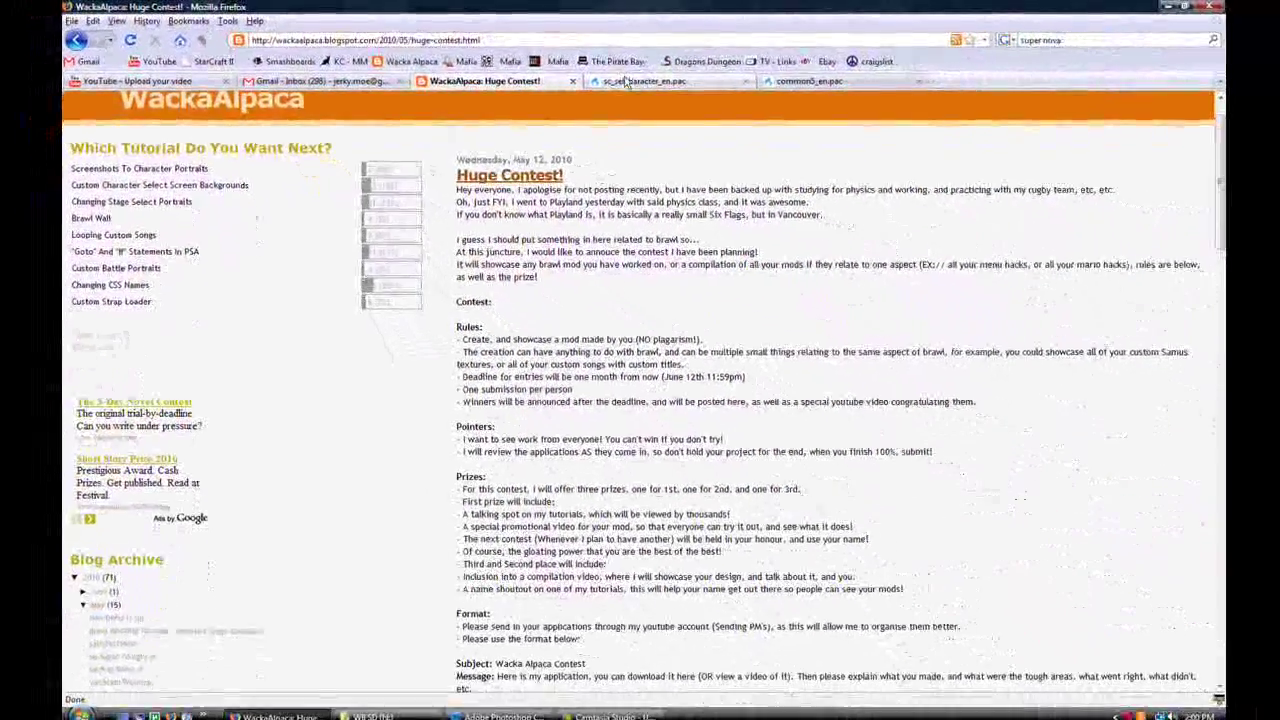
{"action": "left_click", "coordinate": [625, 82]}
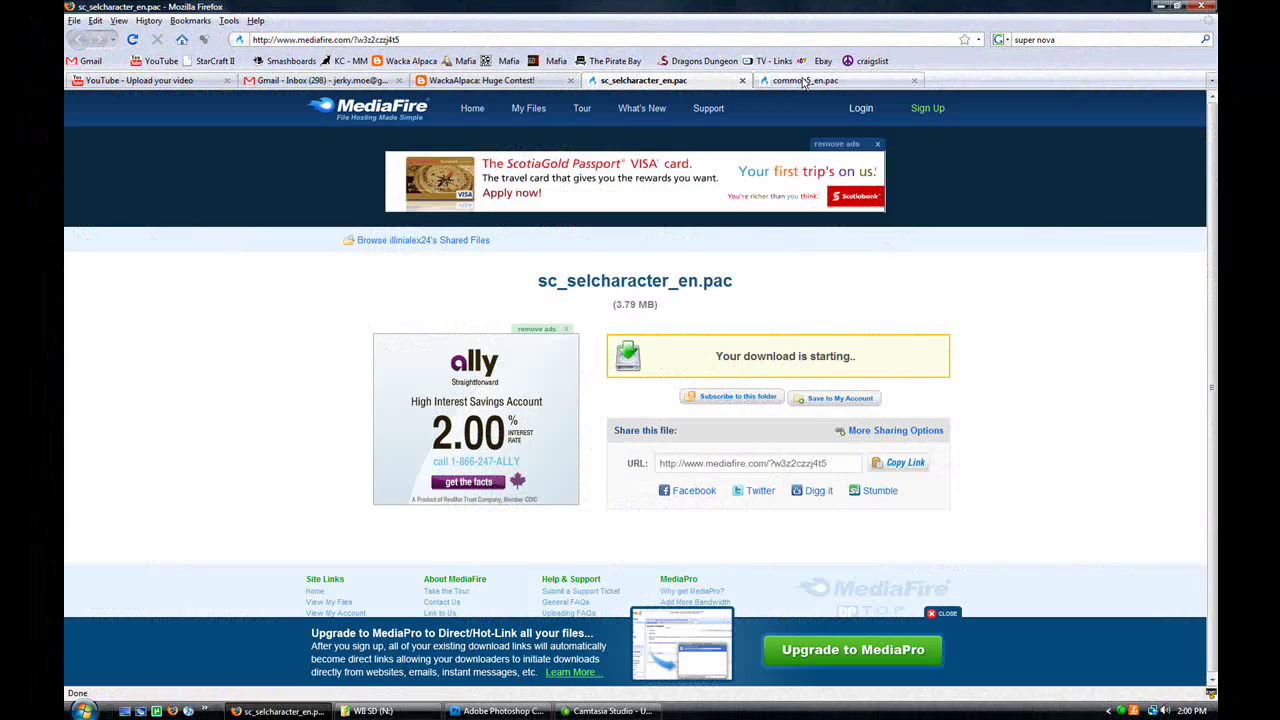
{"action": "left_click", "coordinate": [803, 82]}
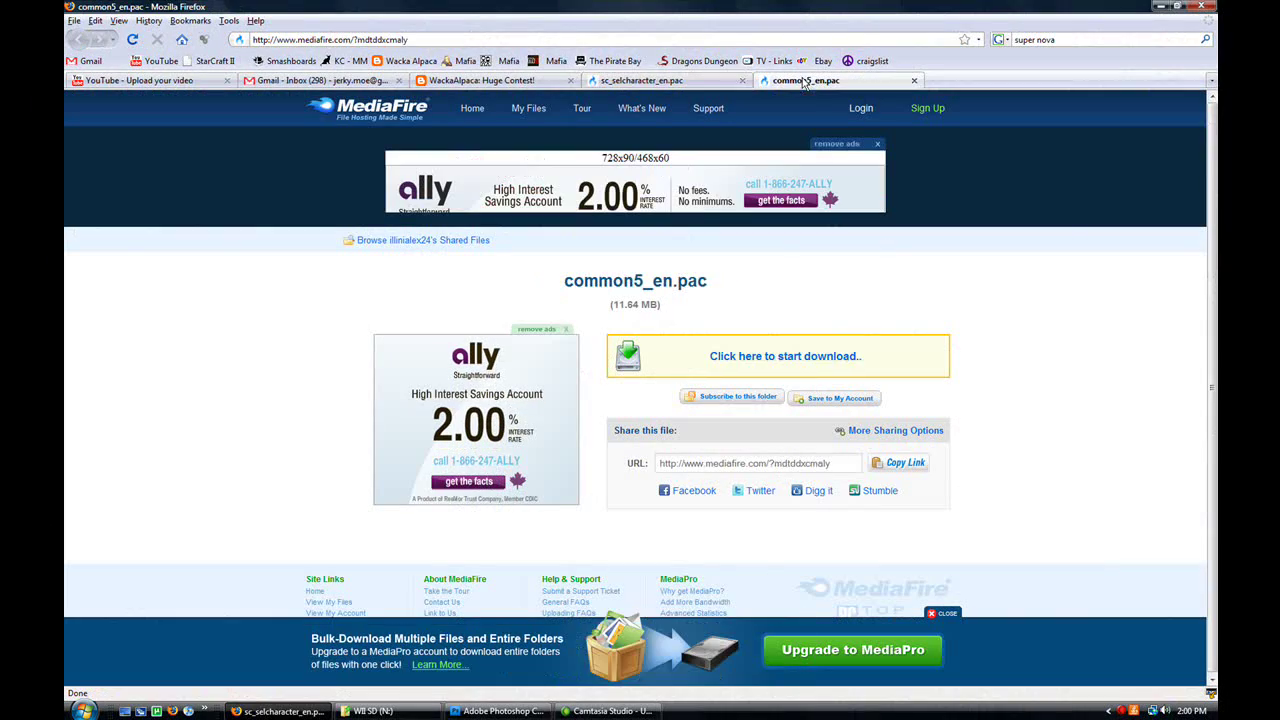
- Open the WII SD (N:) drive and browse into private\wii\app\RSBE
{"action": "left_click", "coordinate": [651, 82]}
{"action": "left_click", "coordinate": [278, 711]}
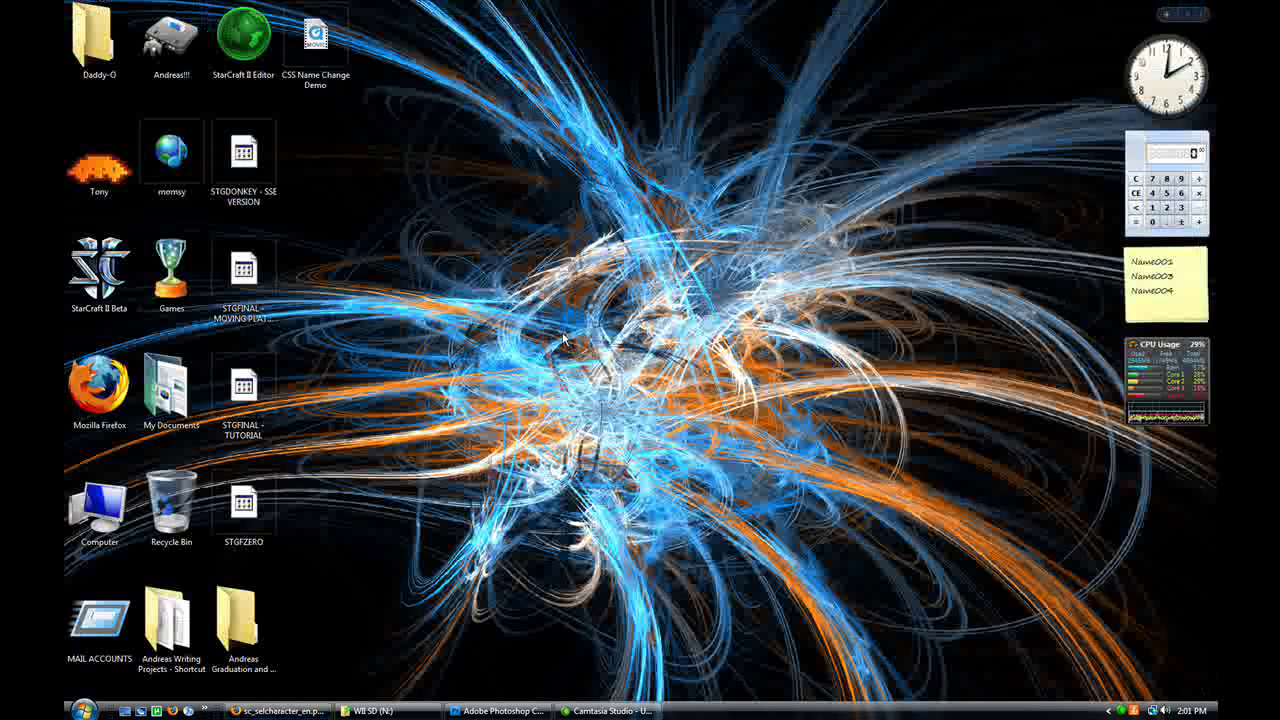
{"action": "left_click", "coordinate": [385, 711]}
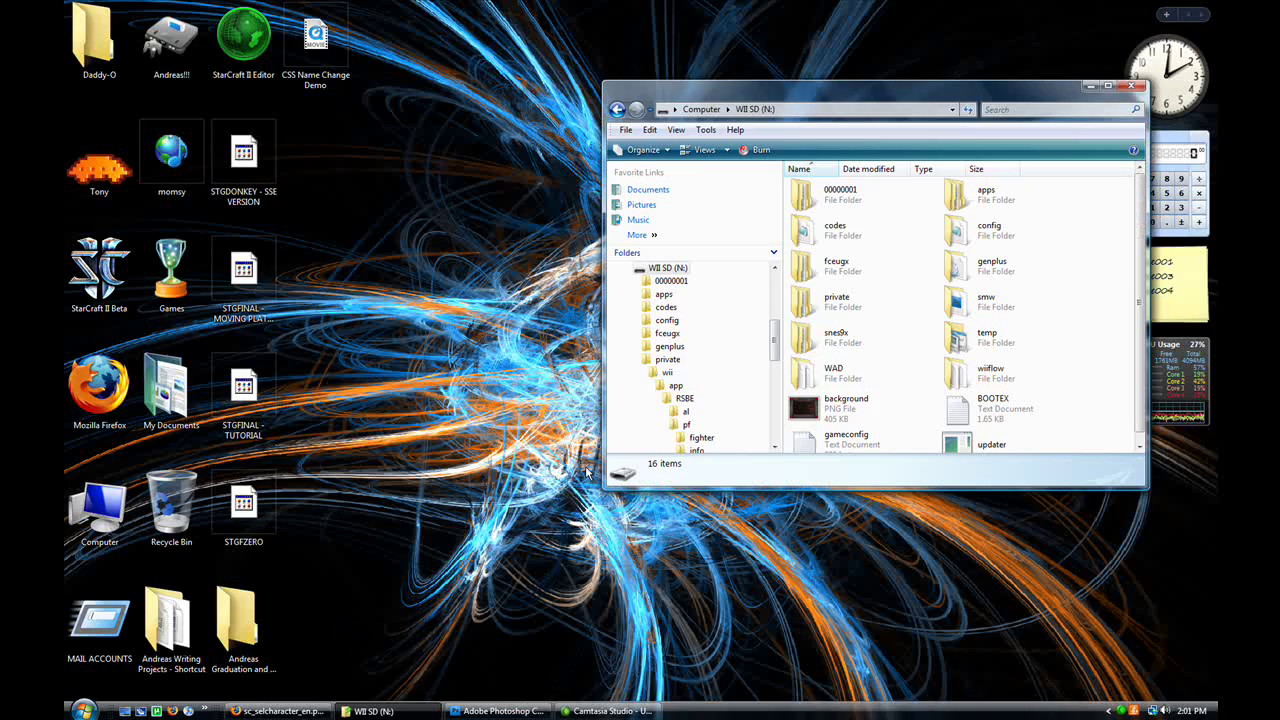
{"action": "left_click", "coordinate": [1082, 340]}
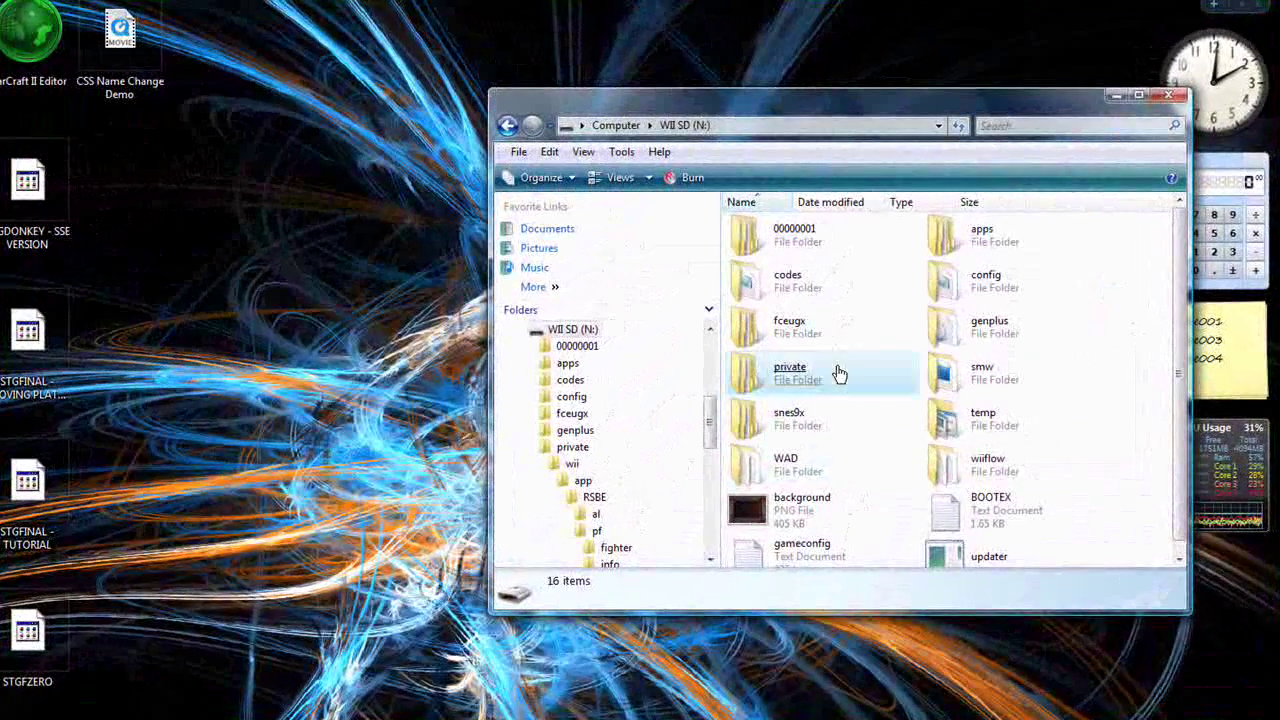
{"action": "left_click", "coordinate": [876, 301]}
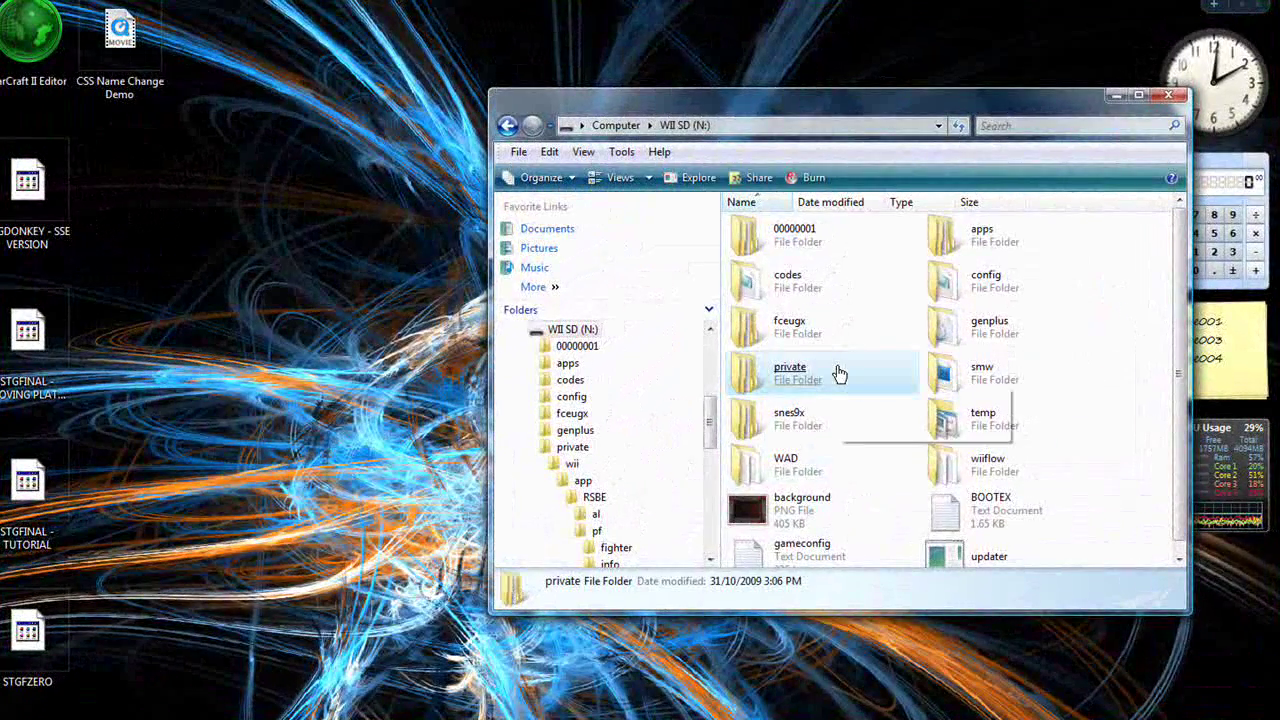
{"action": "double_click", "coordinate": [783, 382]}
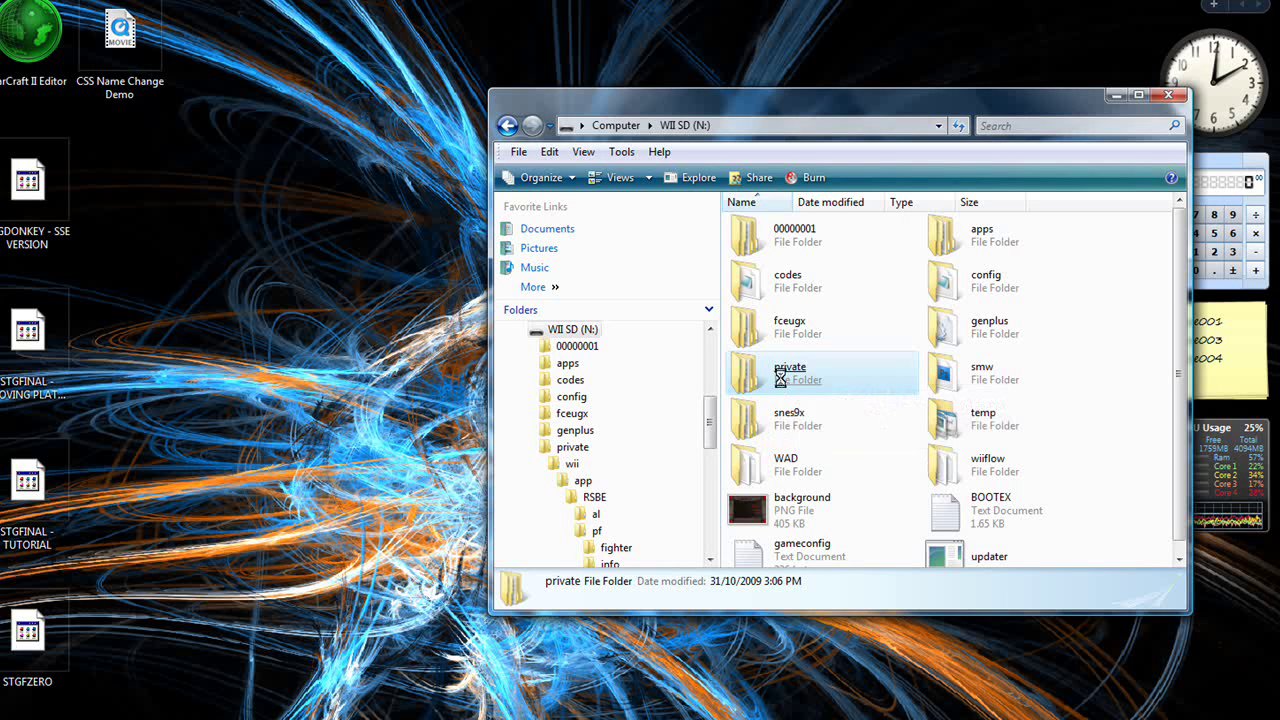
{"action": "left_click", "coordinate": [768, 280]}
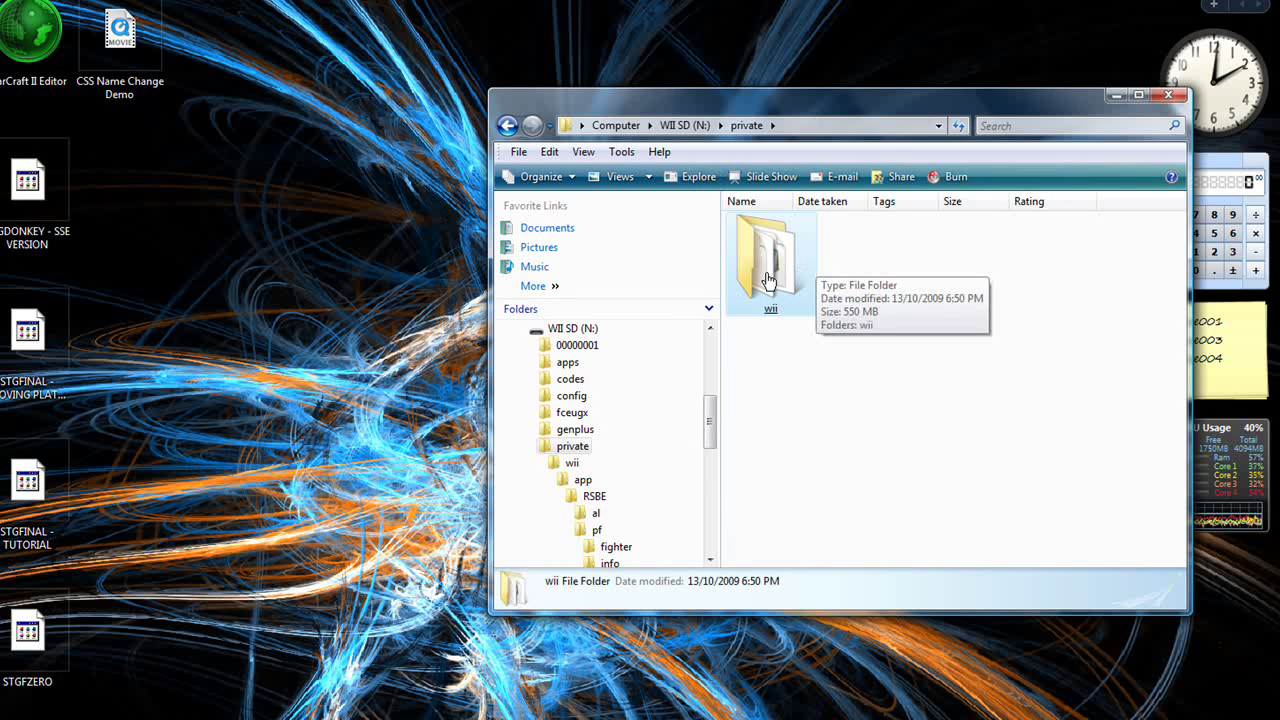
{"action": "double_click", "coordinate": [768, 280]}
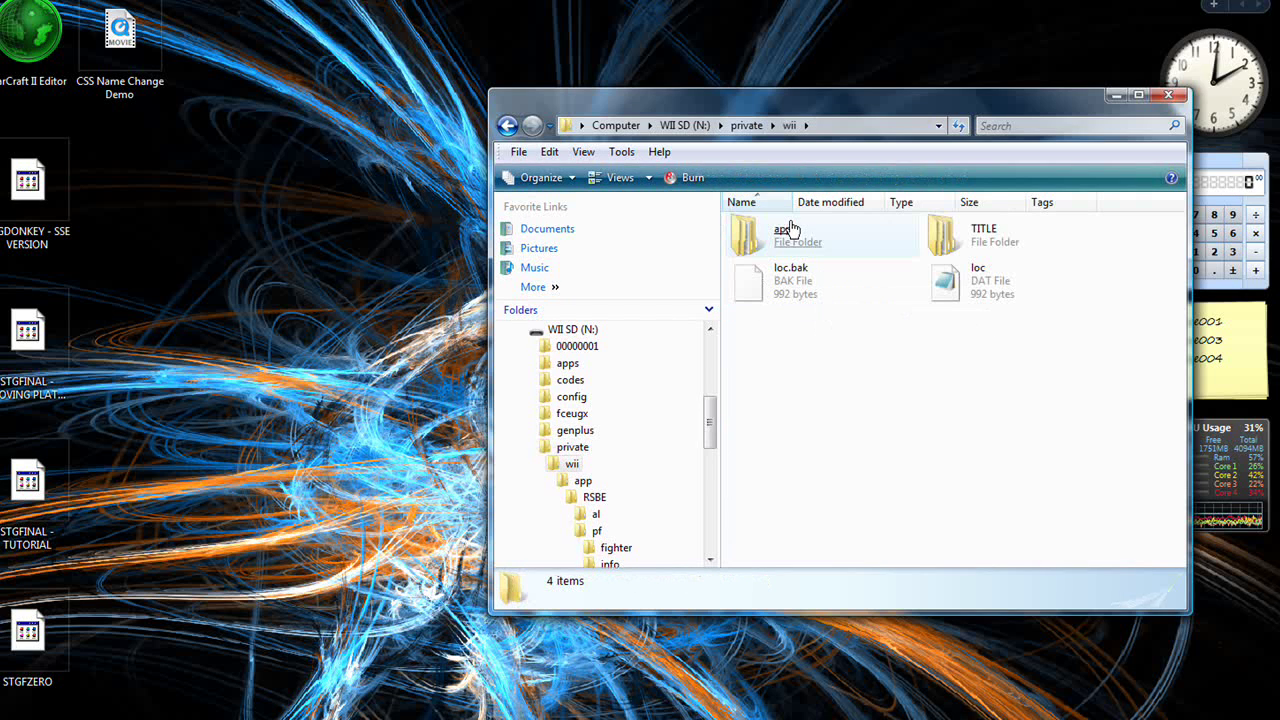
{"action": "double_click", "coordinate": [792, 238]}
{"action": "double_click", "coordinate": [785, 250]}
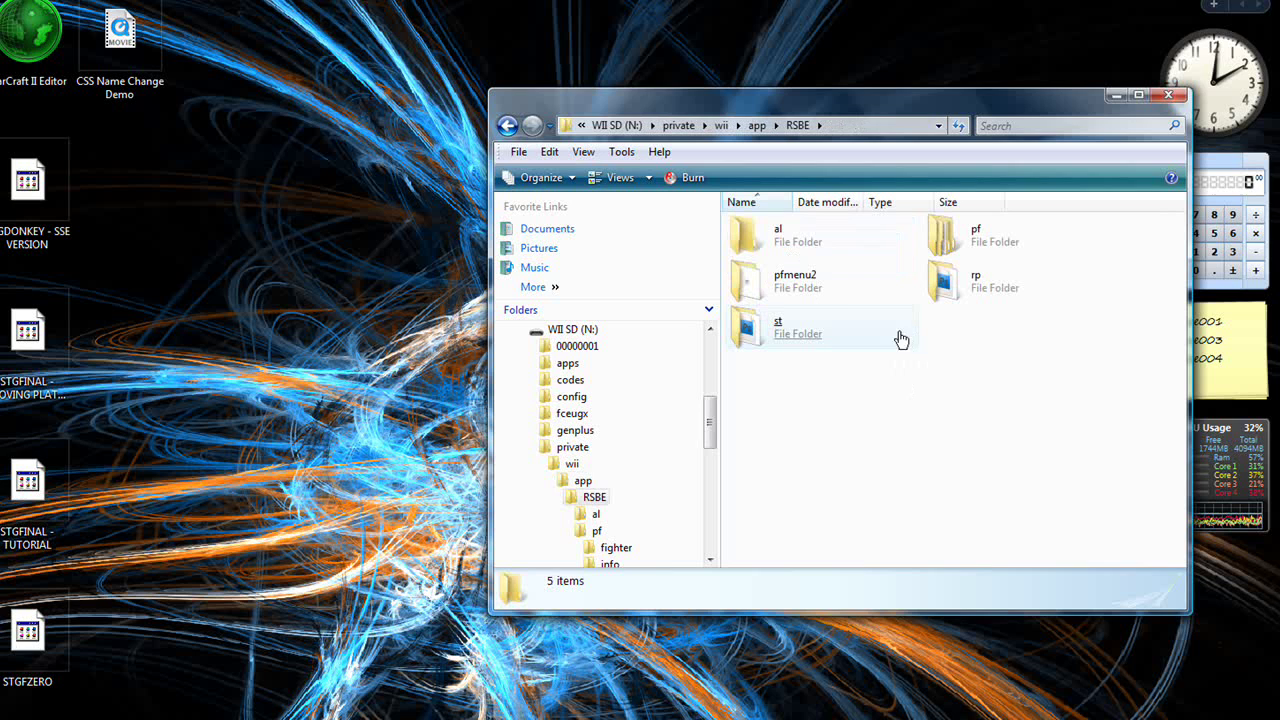
- Go into RSBE's pf folder, check the system folder, then open menu2
{"action": "left_click", "coordinate": [800, 280]}
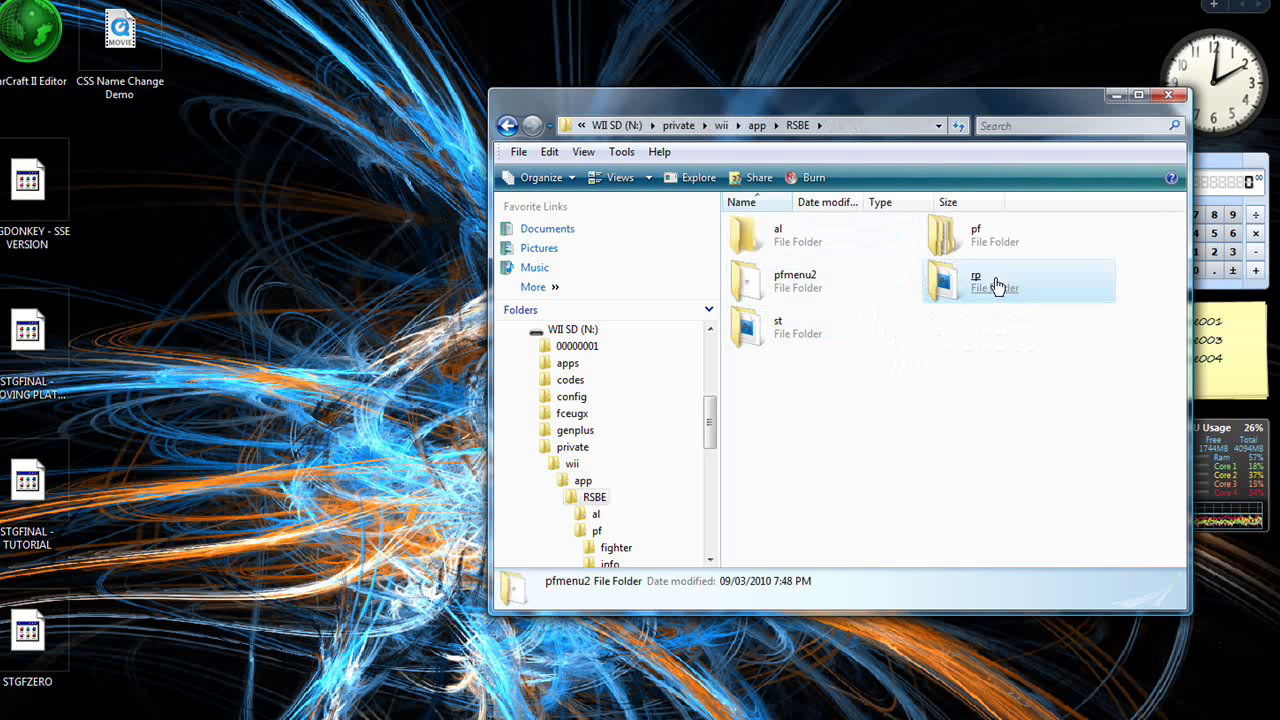
{"action": "double_click", "coordinate": [992, 285]}
{"action": "key", "text": "BackSpace"}
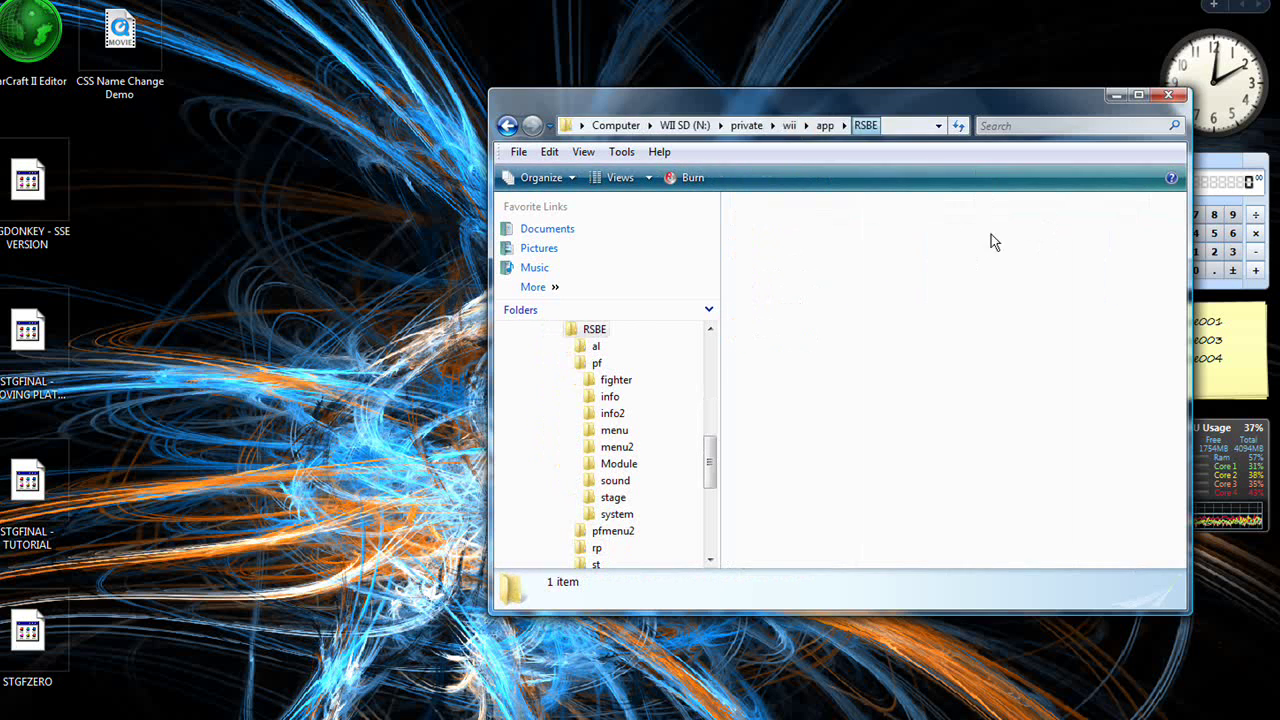
{"action": "double_click", "coordinate": [957, 236]}
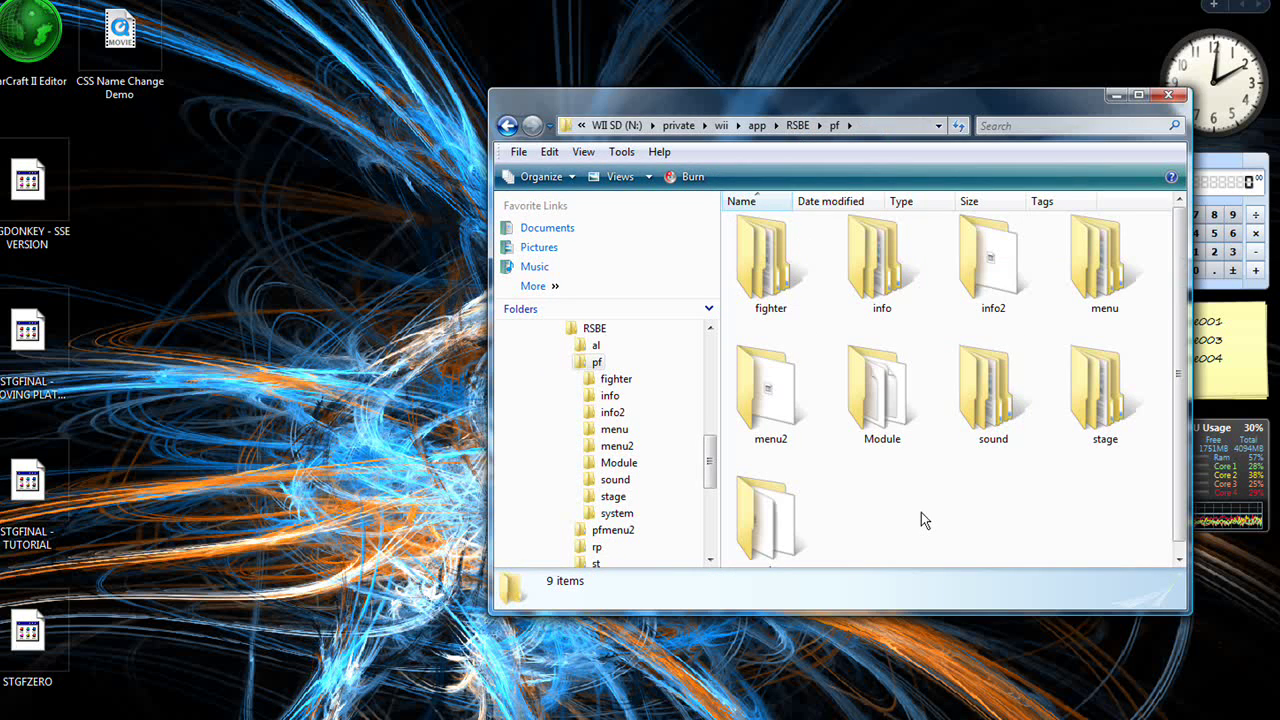
{"action": "scroll", "coordinate": [944, 513], "scroll_direction": "down", "scroll_amount": 1}
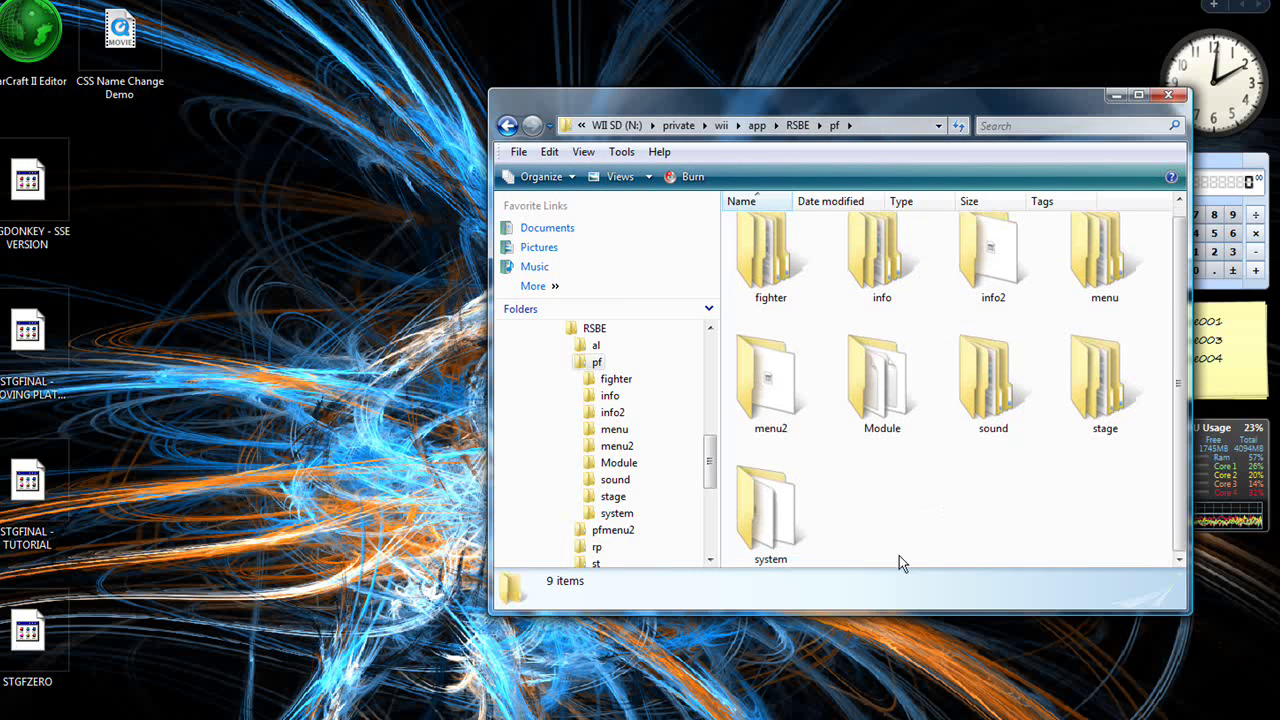
{"action": "double_click", "coordinate": [780, 522]}
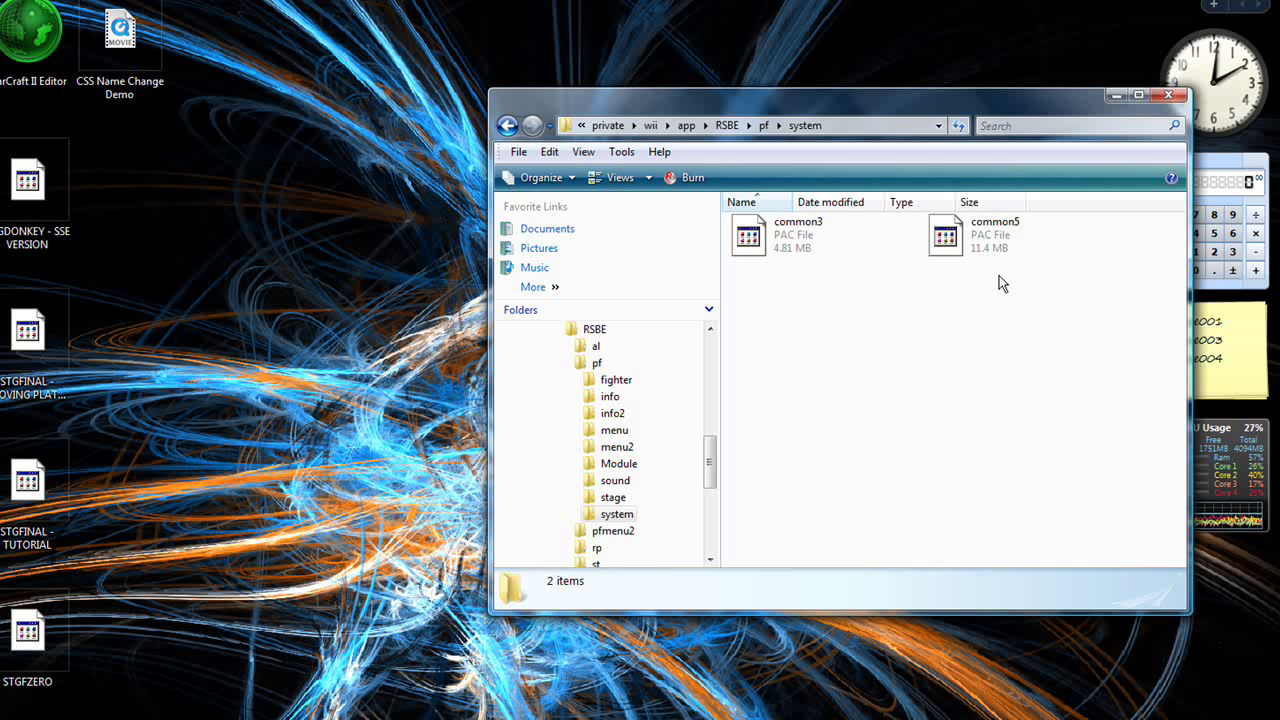
{"action": "left_click", "coordinate": [765, 126]}
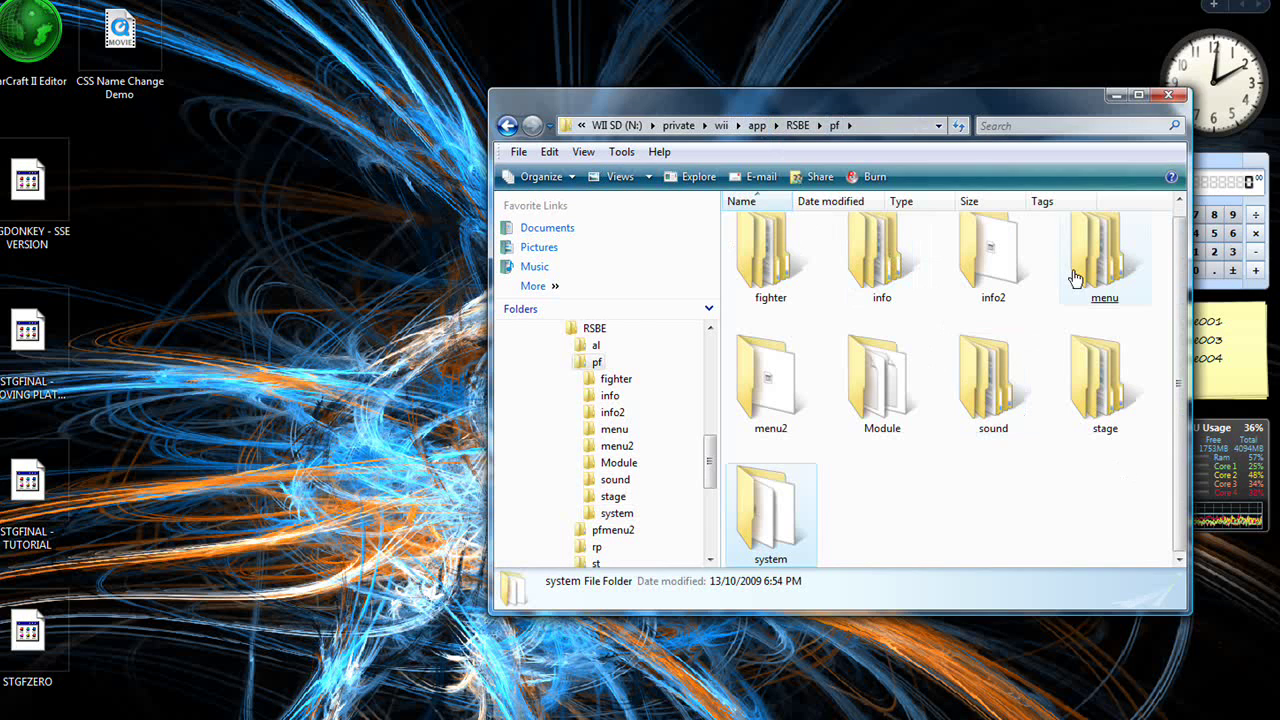
{"action": "double_click", "coordinate": [806, 388]}
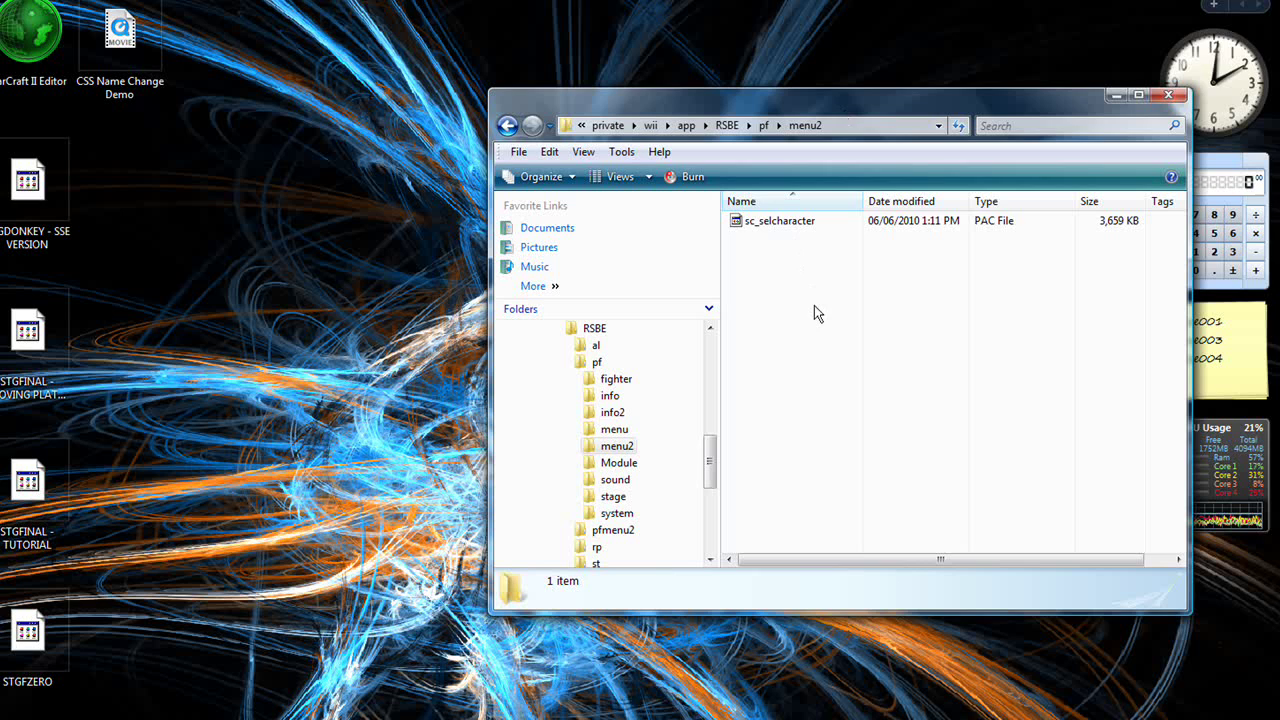
- Open sc_selcharacter.pac in BrawlBox and expand MiscData[30] > Textures(NW4R)
{"action": "left_click", "coordinate": [806, 230]}
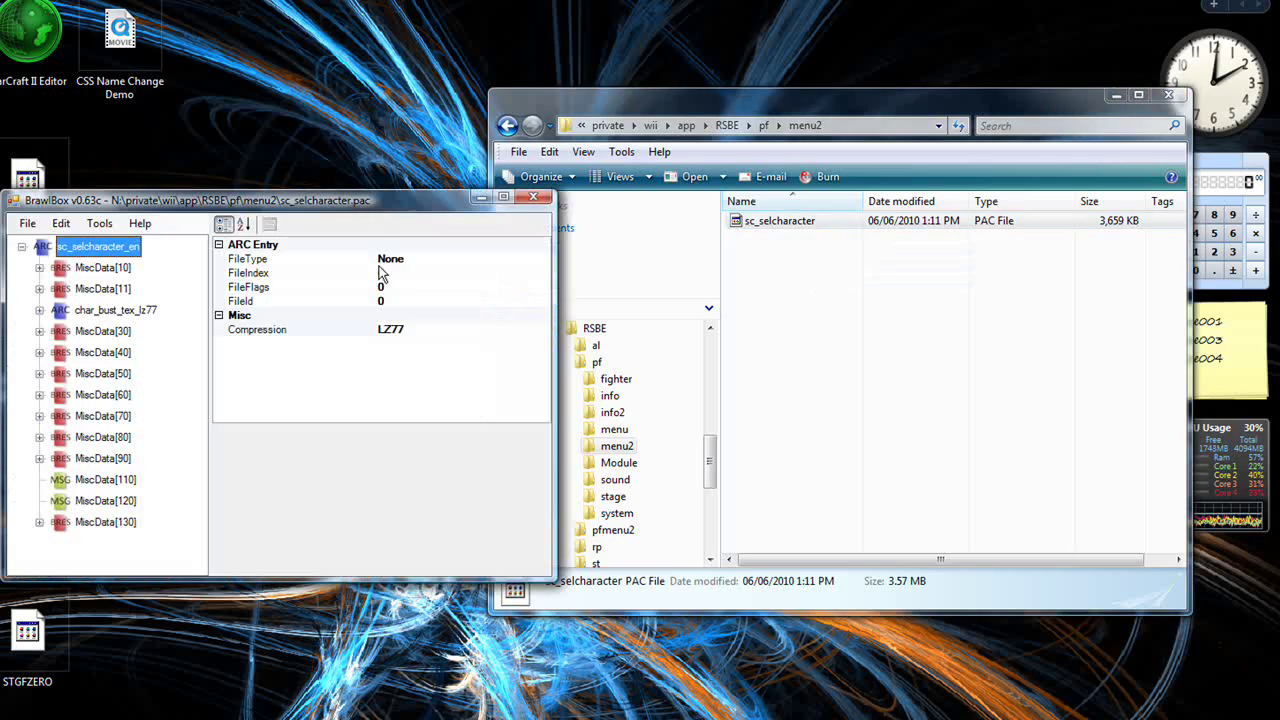
{"action": "left_click_drag", "start_coordinate": [415, 210], "coordinate": [592, 256]}
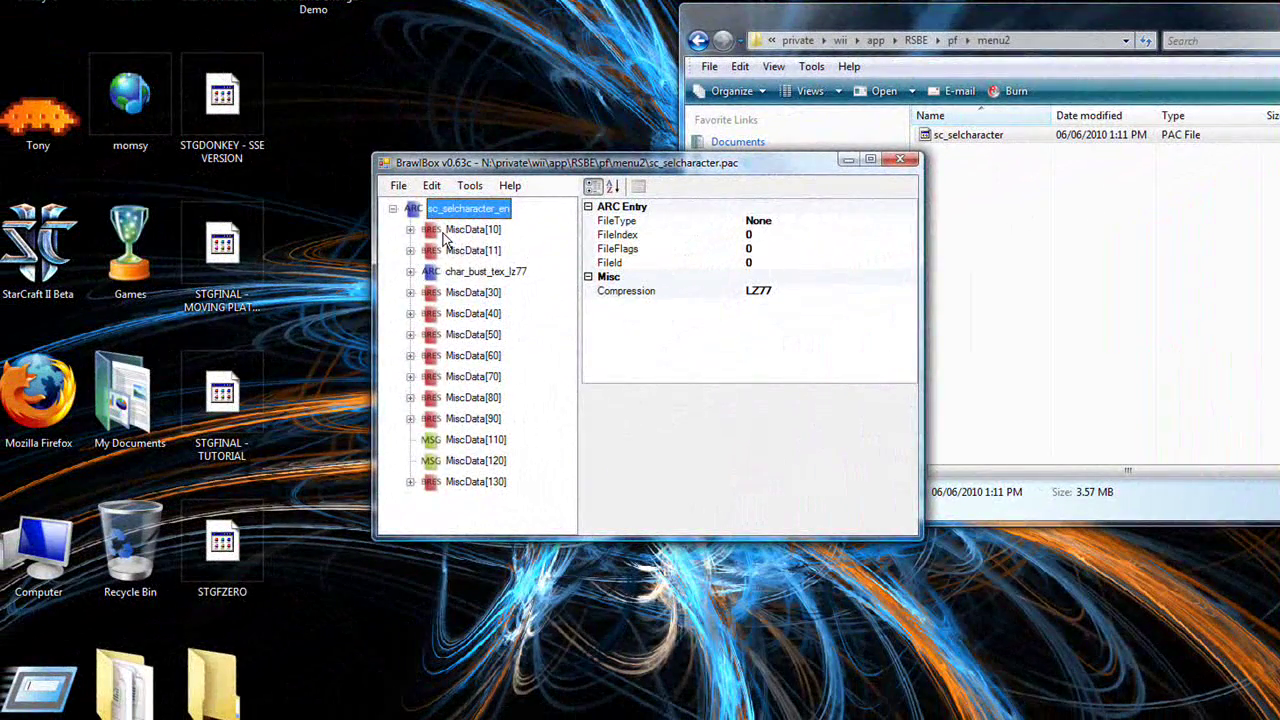
{"action": "left_click", "coordinate": [472, 272]}
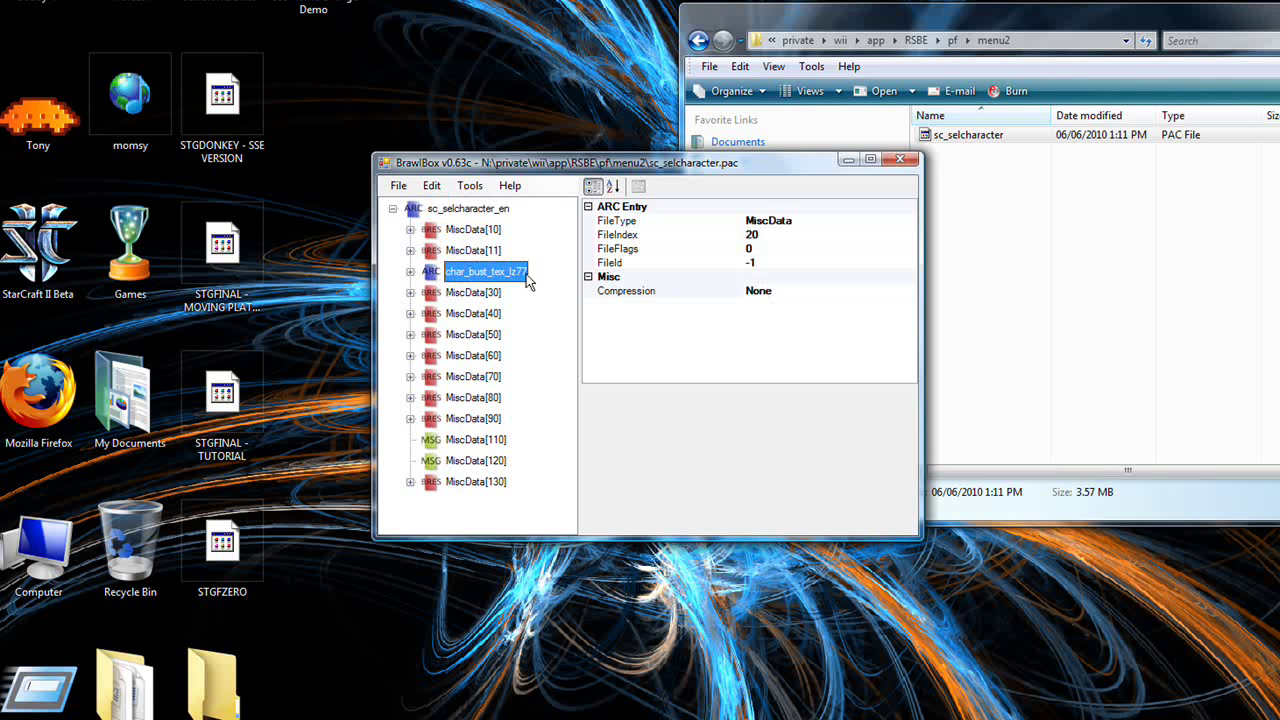
{"action": "left_click", "coordinate": [472, 294]}
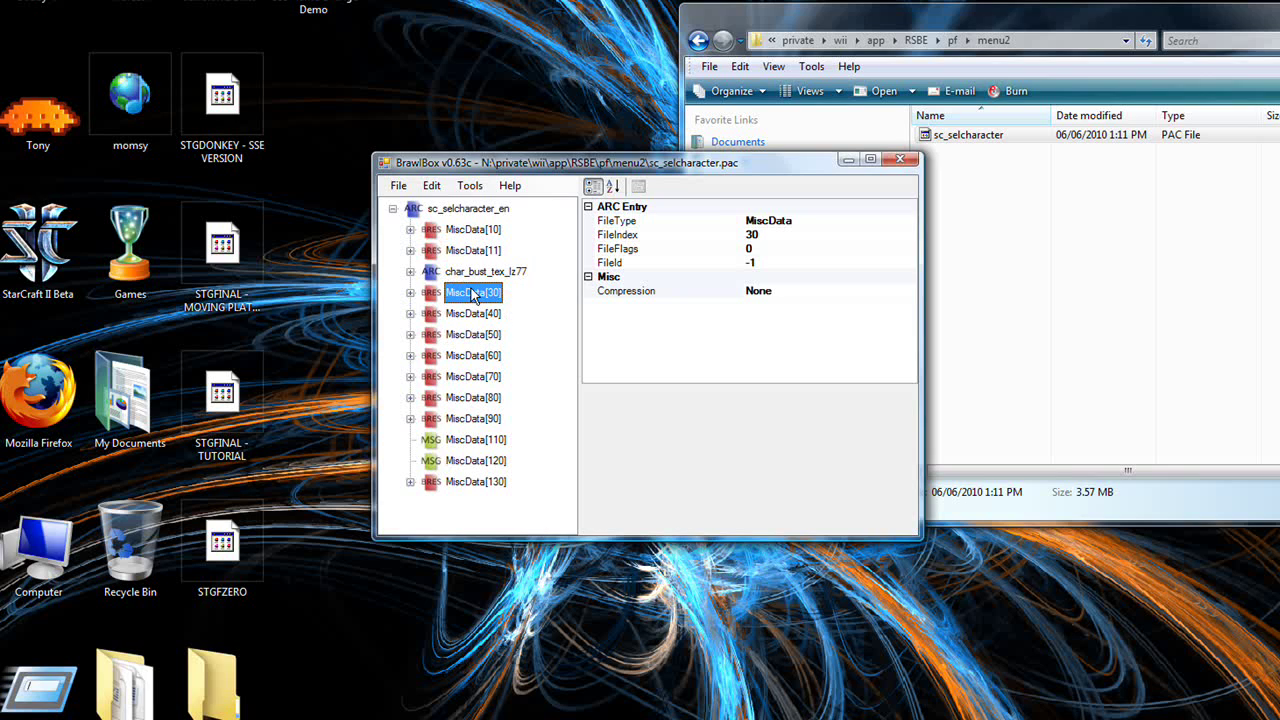
{"action": "left_click", "coordinate": [409, 292]}
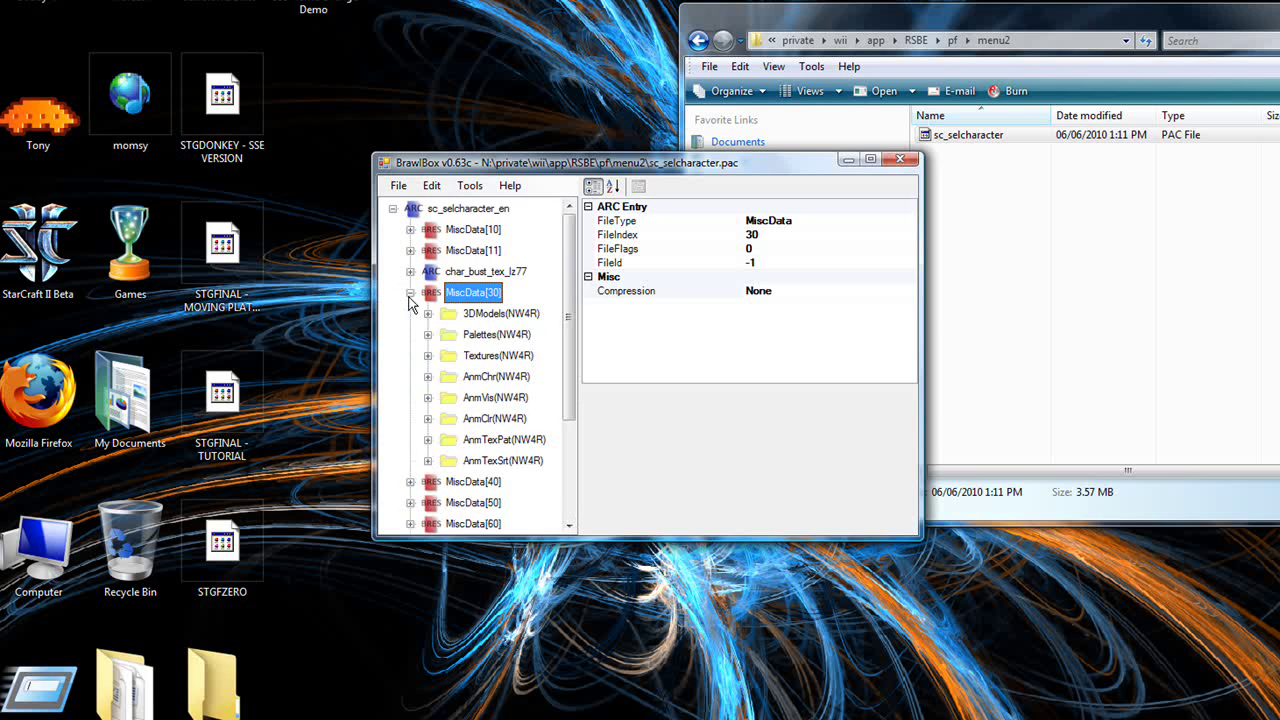
{"action": "left_click", "coordinate": [428, 356]}
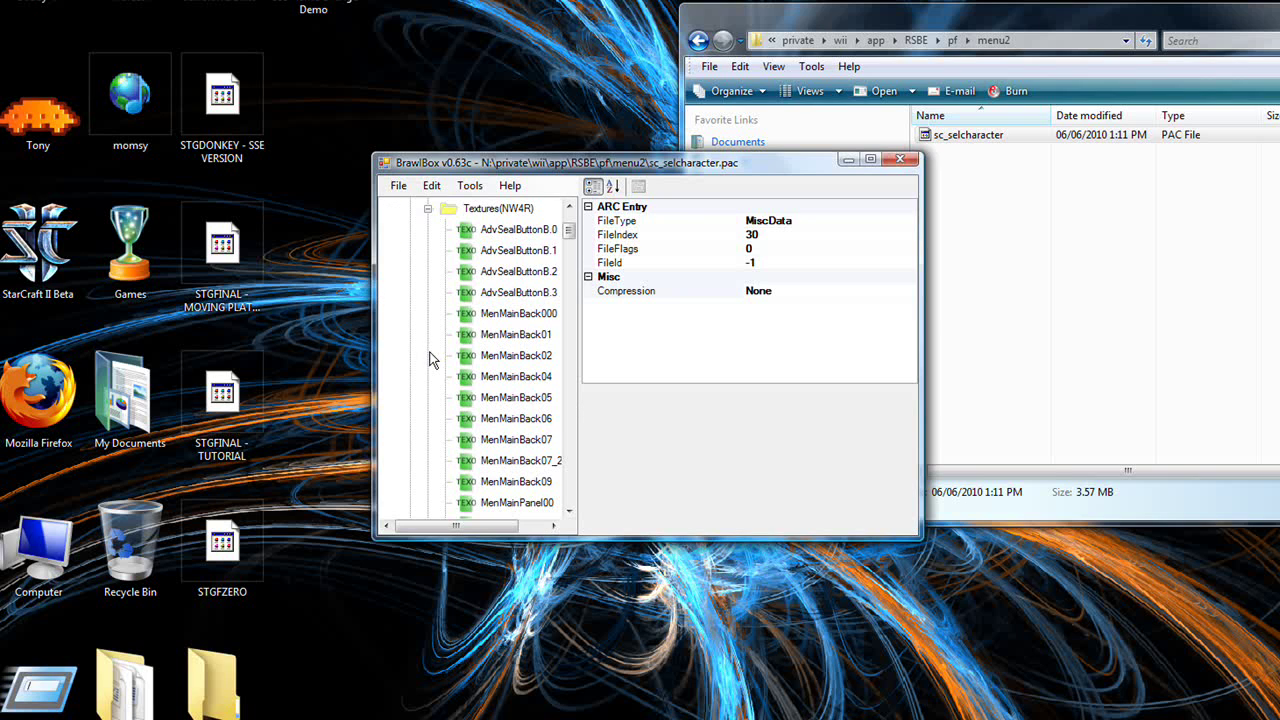
- Step through the MenSelchrChrNm name textures until the MARiO preview is shown
{"action": "left_click", "coordinate": [535, 236]}
{"action": "key", "text": "Down"}
{"action": "key", "text": "Down"}
{"action": "key", "text": "Down"}
{"action": "key", "text": "Down"}
{"action": "key", "text": "Down"}
{"action": "key", "text": "Down"}
{"action": "key", "text": "Down"}
{"action": "key", "text": "Down"}
{"action": "key", "text": "Down"}
{"action": "key", "text": "Down"}
{"action": "key", "text": "Down"}
{"action": "key", "text": "Down"}
{"action": "key", "text": "Down"}
{"action": "key", "text": "Down"}
{"action": "key", "text": "Down"}
{"action": "key", "text": "Down"}
{"action": "key", "text": "Down"}
{"action": "key", "text": "Down"}
{"action": "key", "text": "Down"}
{"action": "key", "text": "Down"}
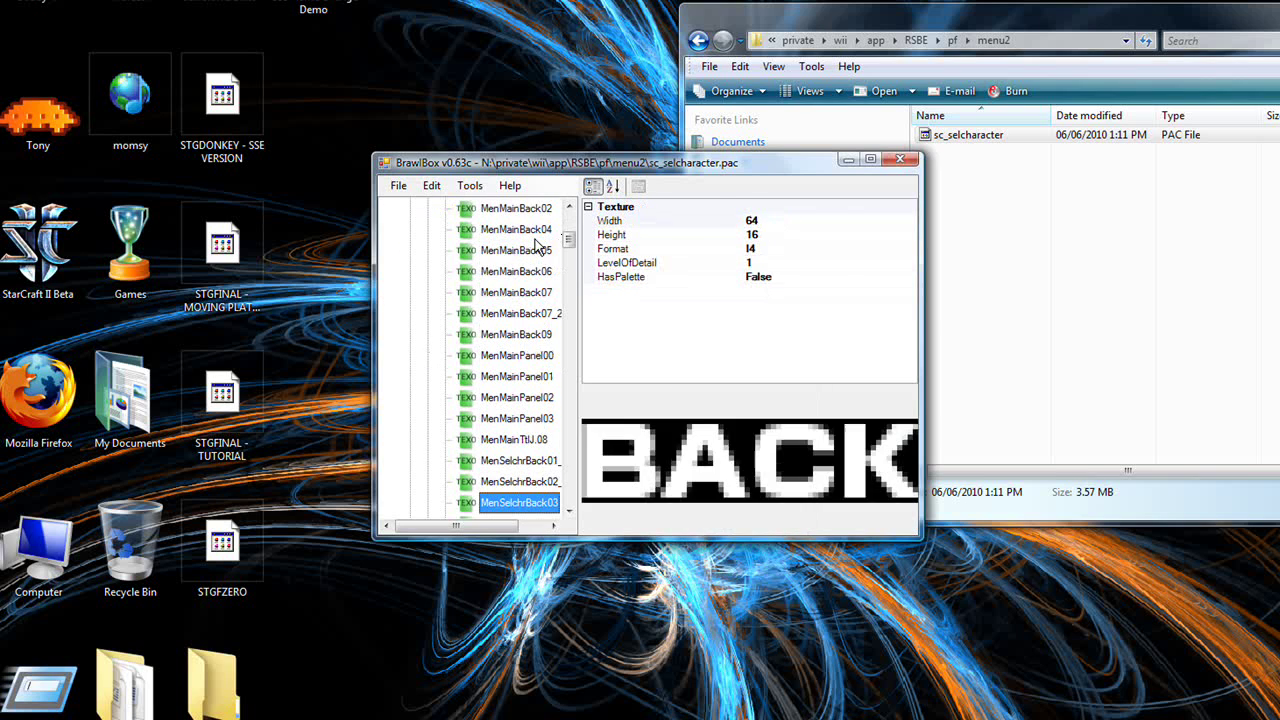
{"action": "key", "text": "Down"}
{"action": "key", "text": "Down"}
{"action": "key", "text": "Down"}
{"action": "key", "text": "Down"}
{"action": "key", "text": "Down"}
{"action": "key", "text": "Down"}
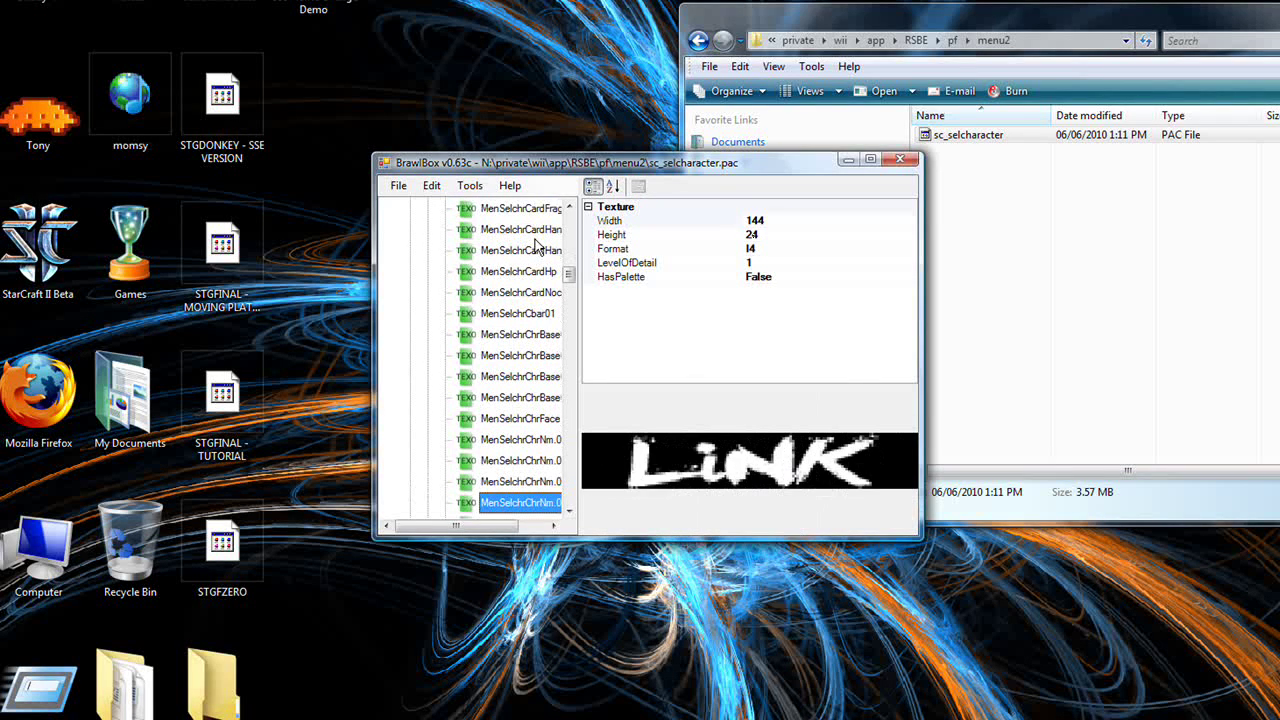
{"action": "key", "text": "Up"}
{"action": "key", "text": "Up"}
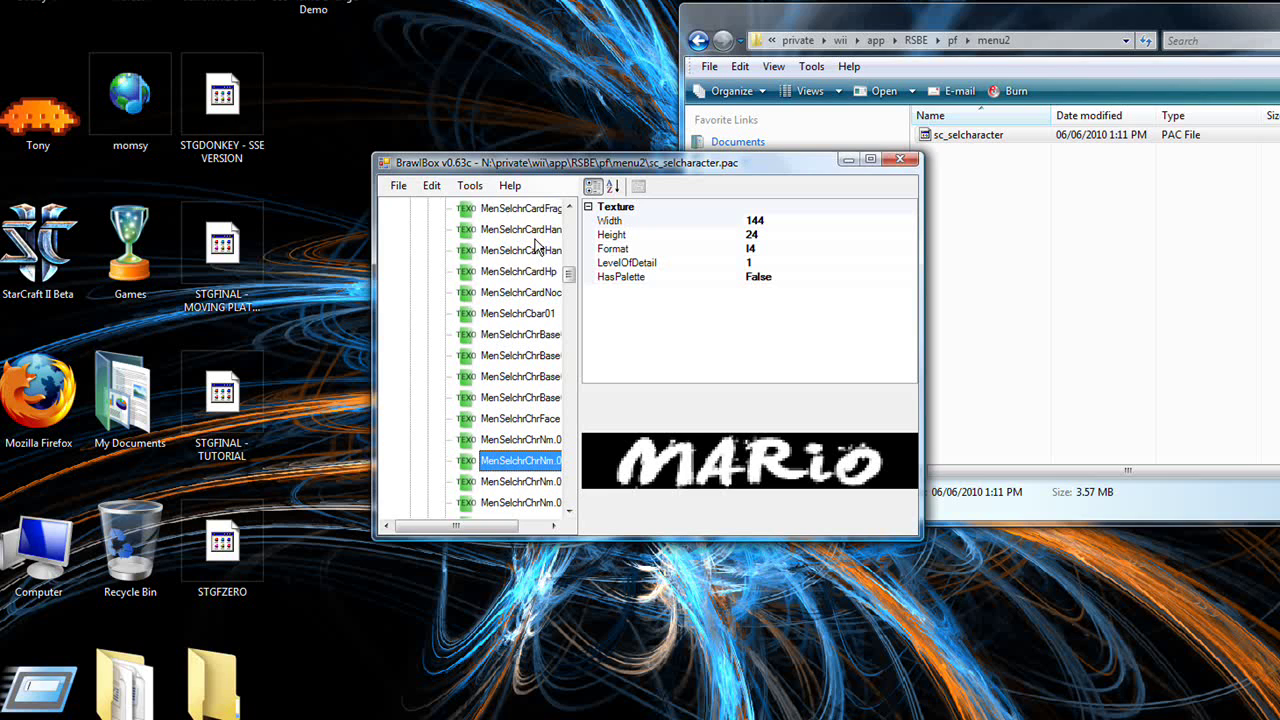
{"action": "key", "text": "Down"}
{"action": "key", "text": "Down"}
{"action": "key", "text": "Down"}
{"action": "key", "text": "Down"}
{"action": "key", "text": "Down"}
{"action": "key", "text": "Down"}
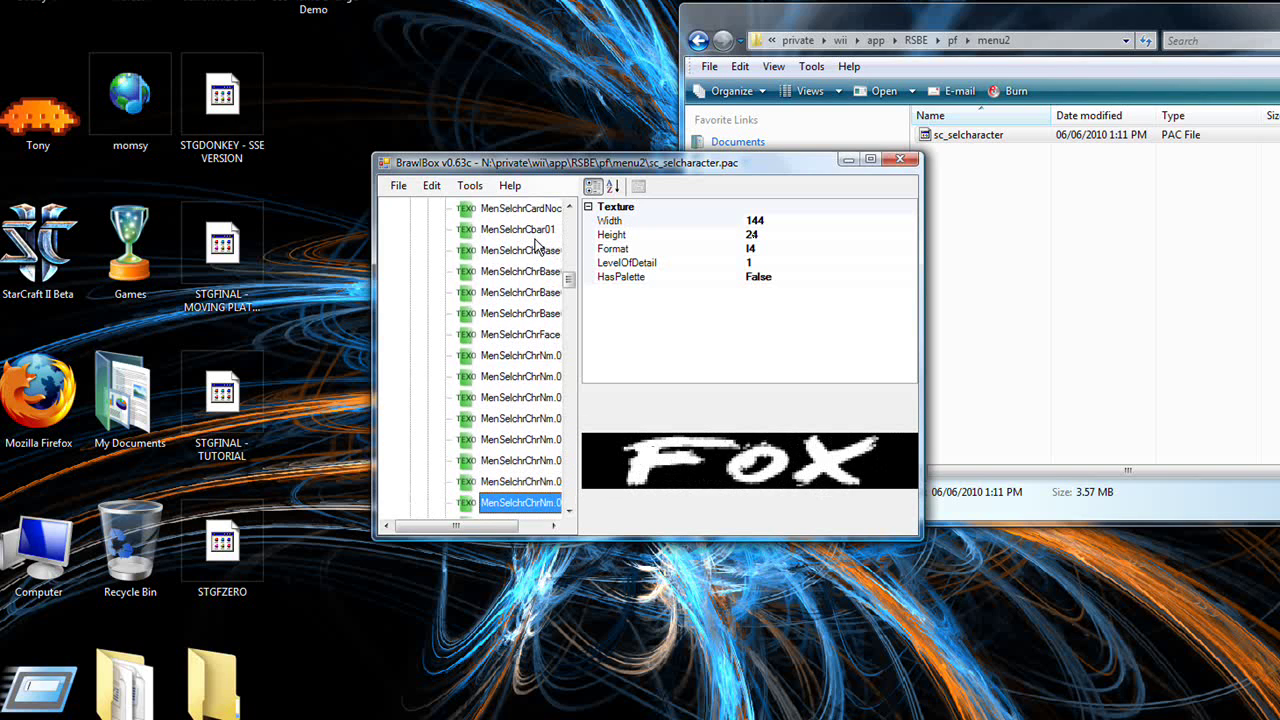
{"action": "key", "text": "Down"}
{"action": "key", "text": "Down"}
{"action": "key", "text": "Up"}
{"action": "key", "text": "Up"}
{"action": "key", "text": "Up"}
{"action": "key", "text": "Up"}
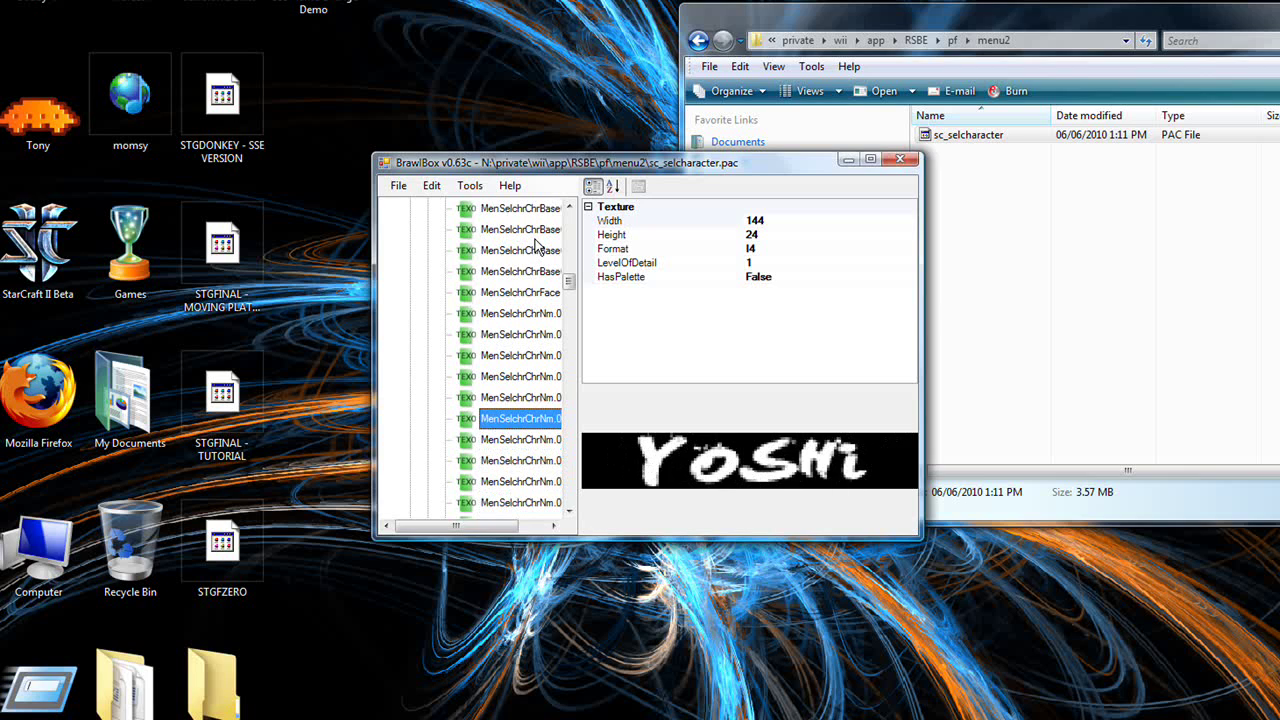
{"action": "key", "text": "Up"}
{"action": "key", "text": "Up"}
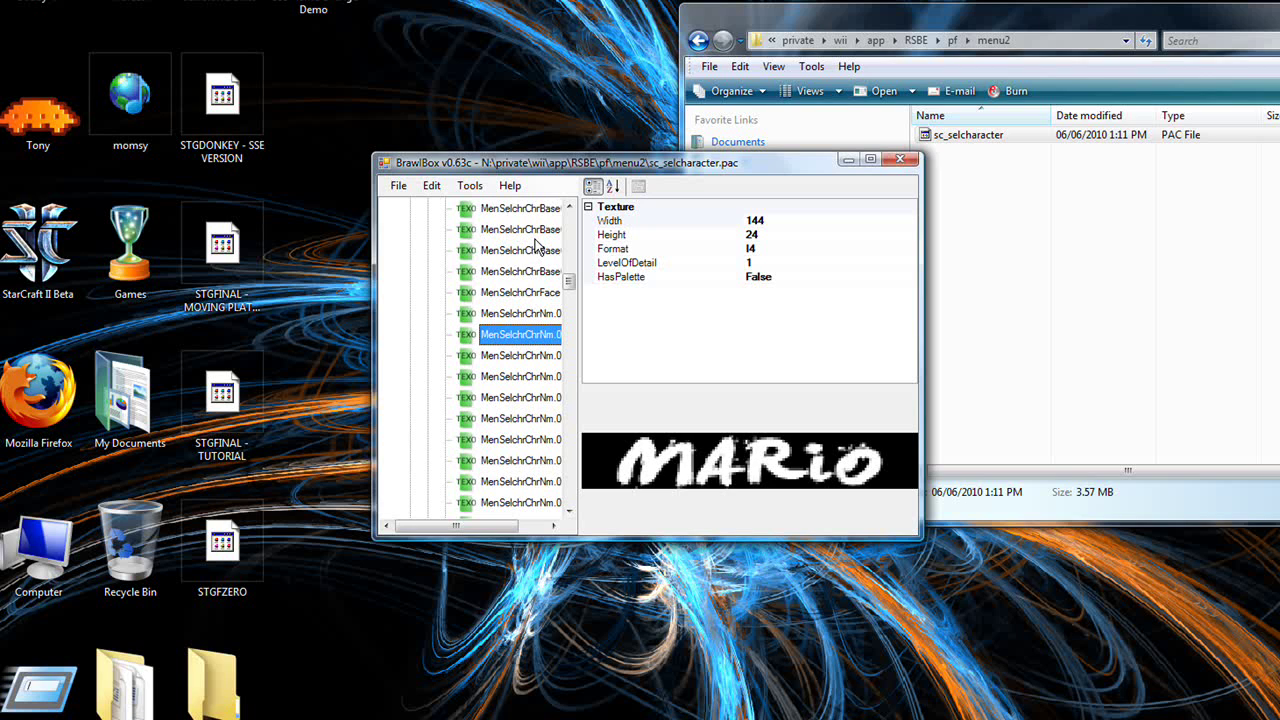
- Export the MARiO texture to the desktop as MenSelchrChrNm.001, then minimize BrawlBox and Explorer
{"action": "right_click", "coordinate": [504, 345]}
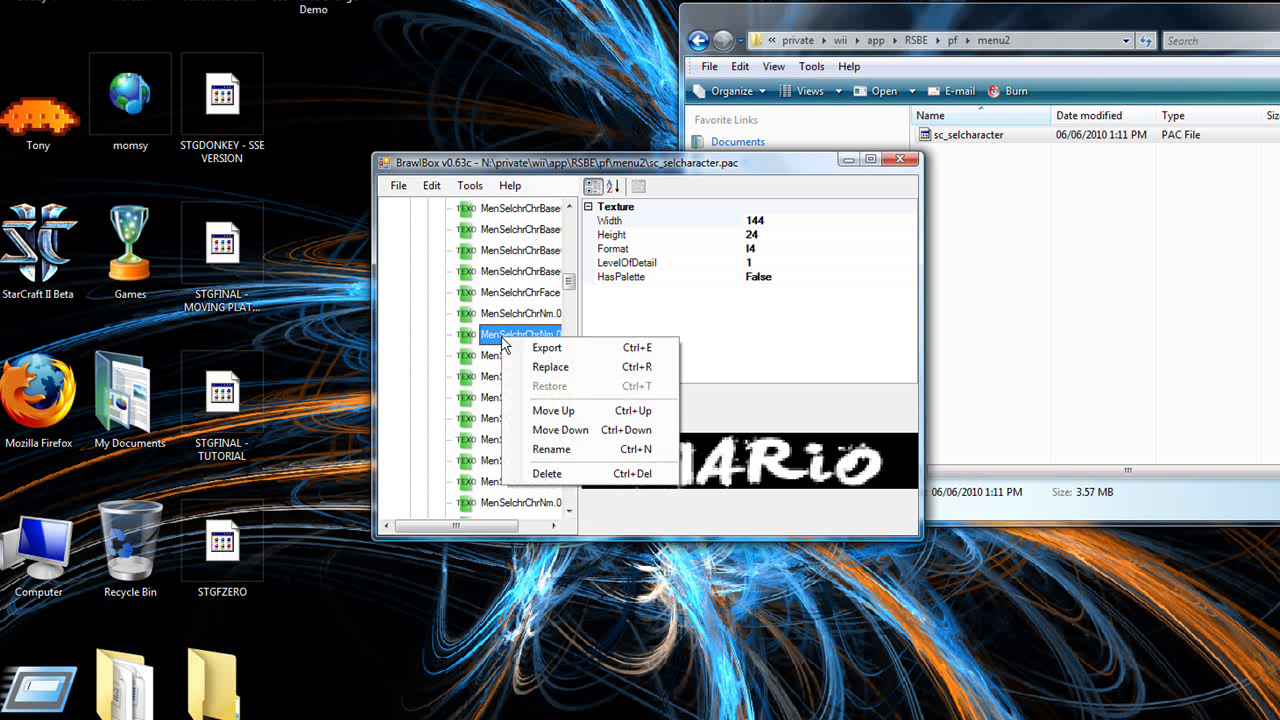
{"action": "left_click", "coordinate": [578, 349]}
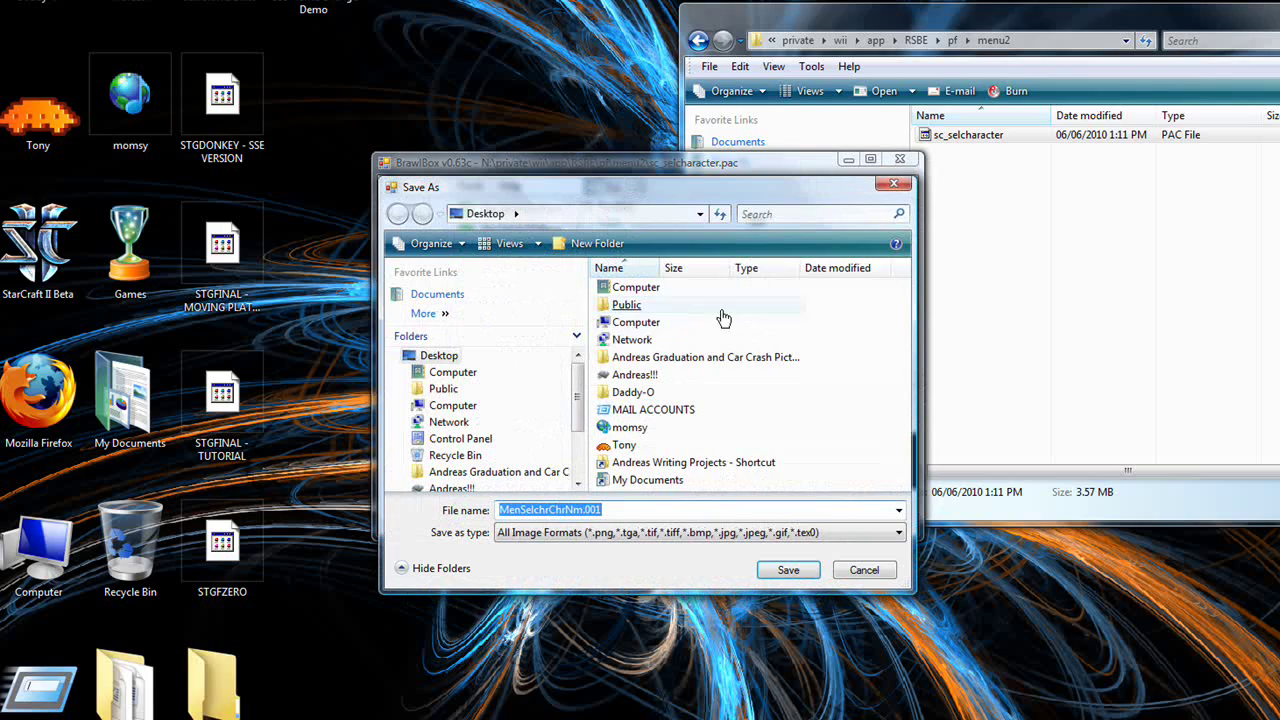
{"action": "left_click", "coordinate": [789, 572]}
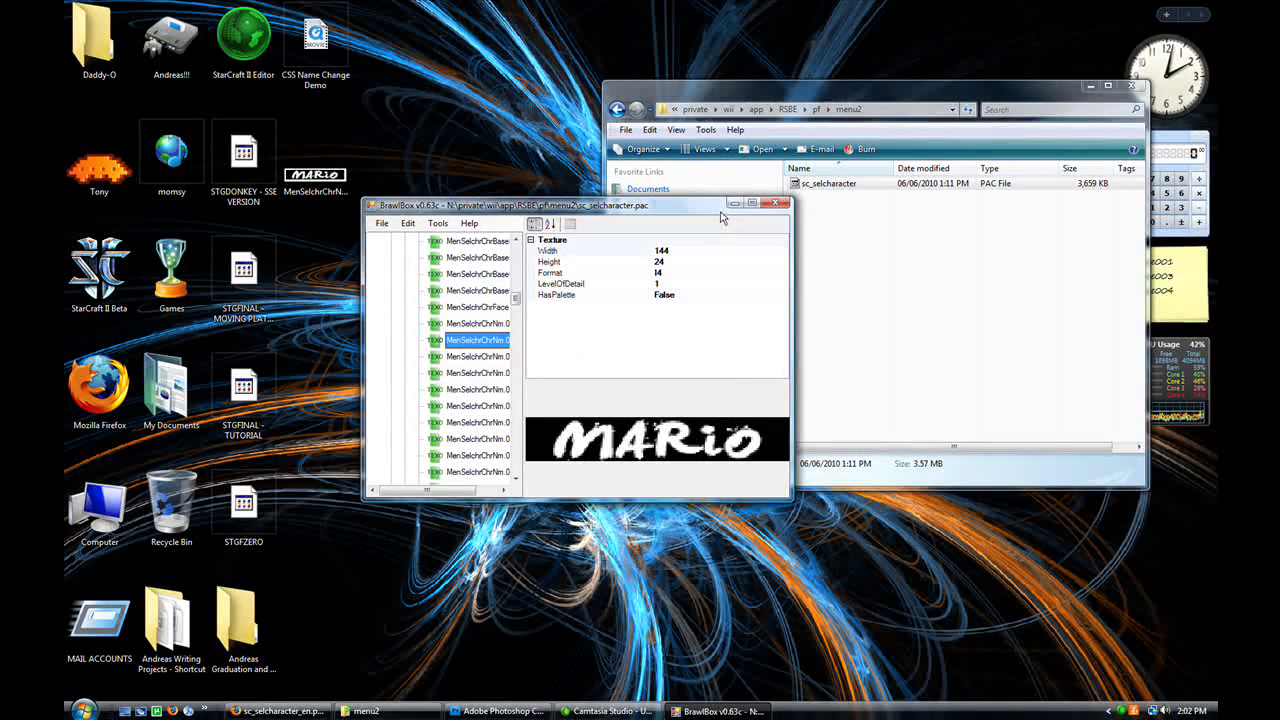
{"action": "left_click", "coordinate": [734, 203]}
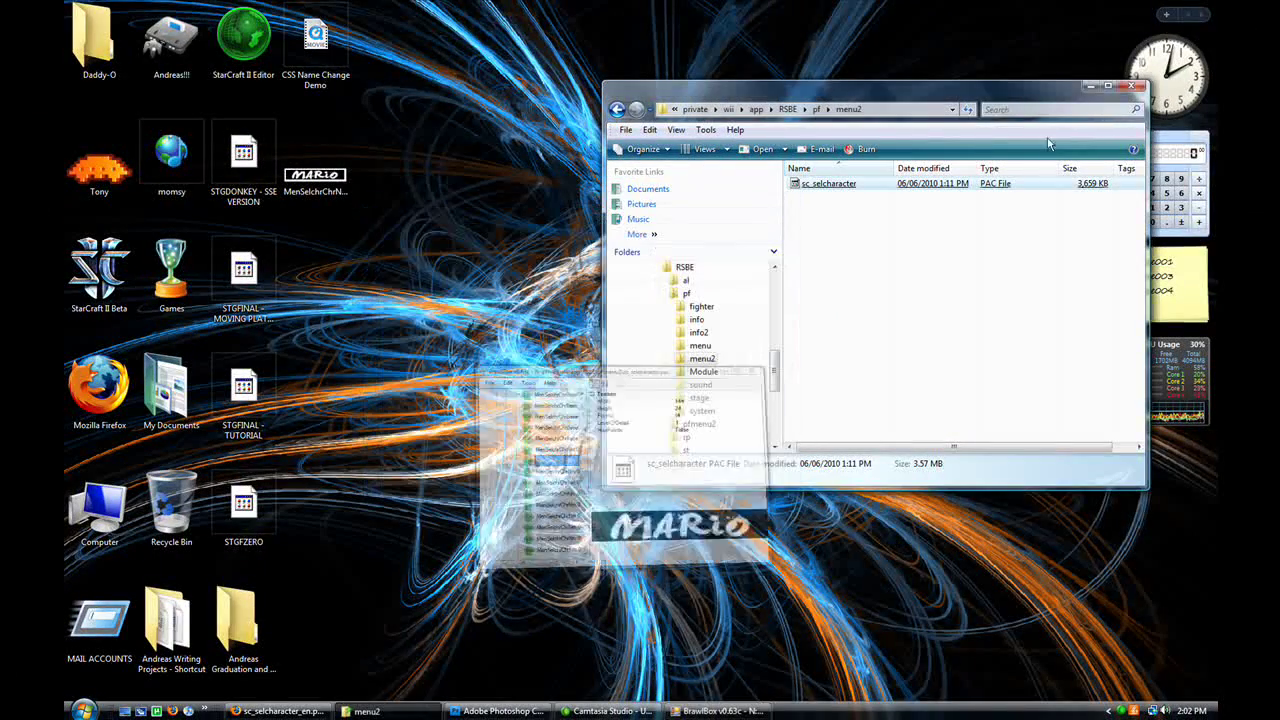
{"action": "left_click", "coordinate": [1089, 88]}
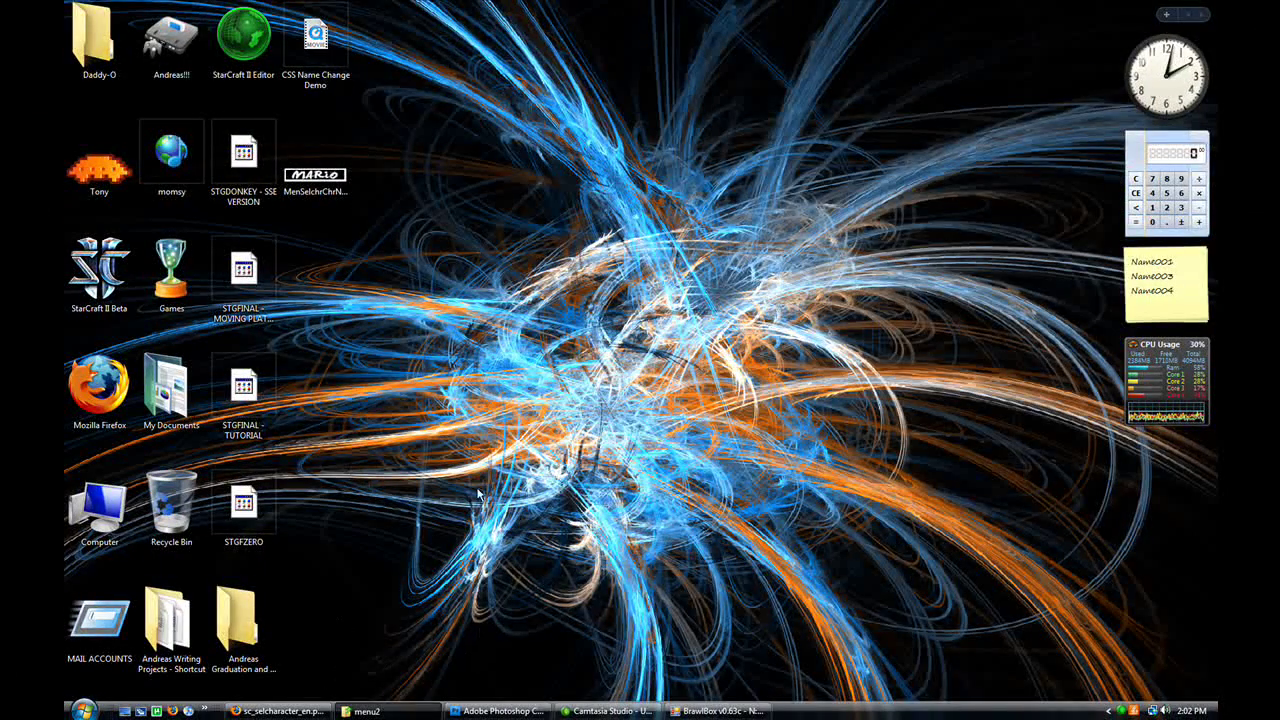
- Open the MenSelchrChrNm.001 desktop image with Adobe Photoshop CS4
{"action": "right_click", "coordinate": [315, 178]}
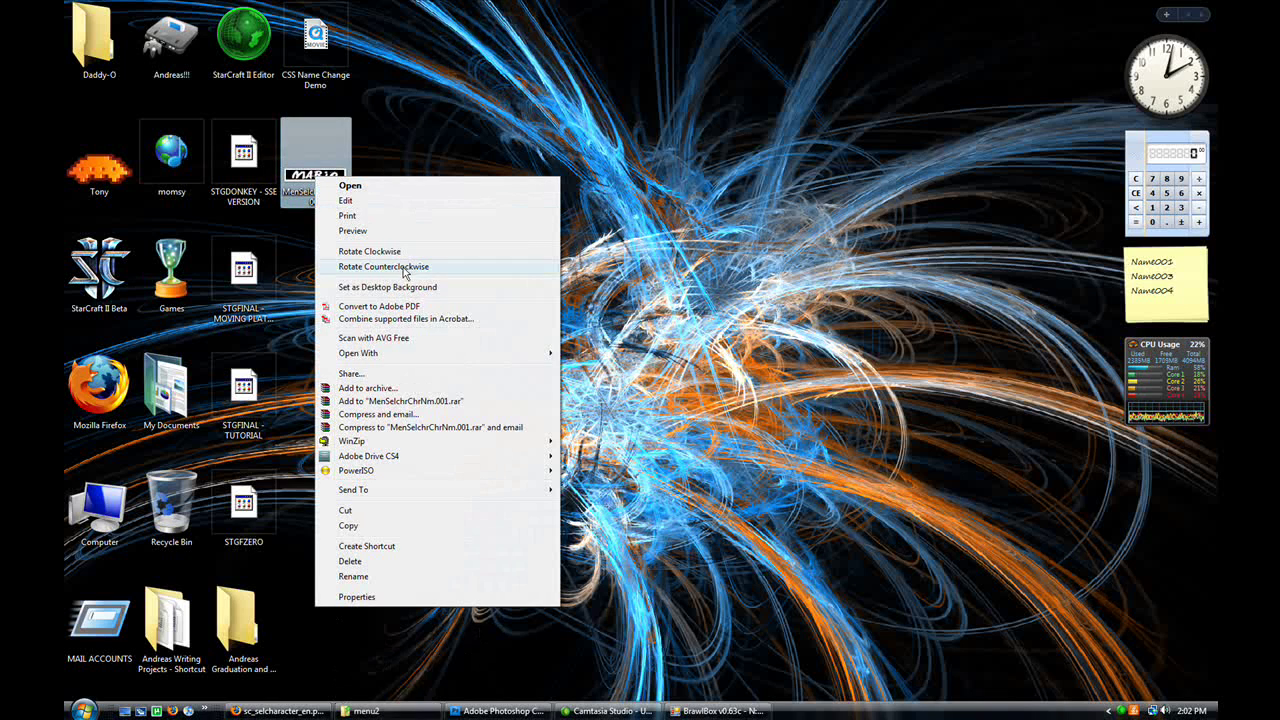
{"action": "mouse_move", "coordinate": [397, 357]}
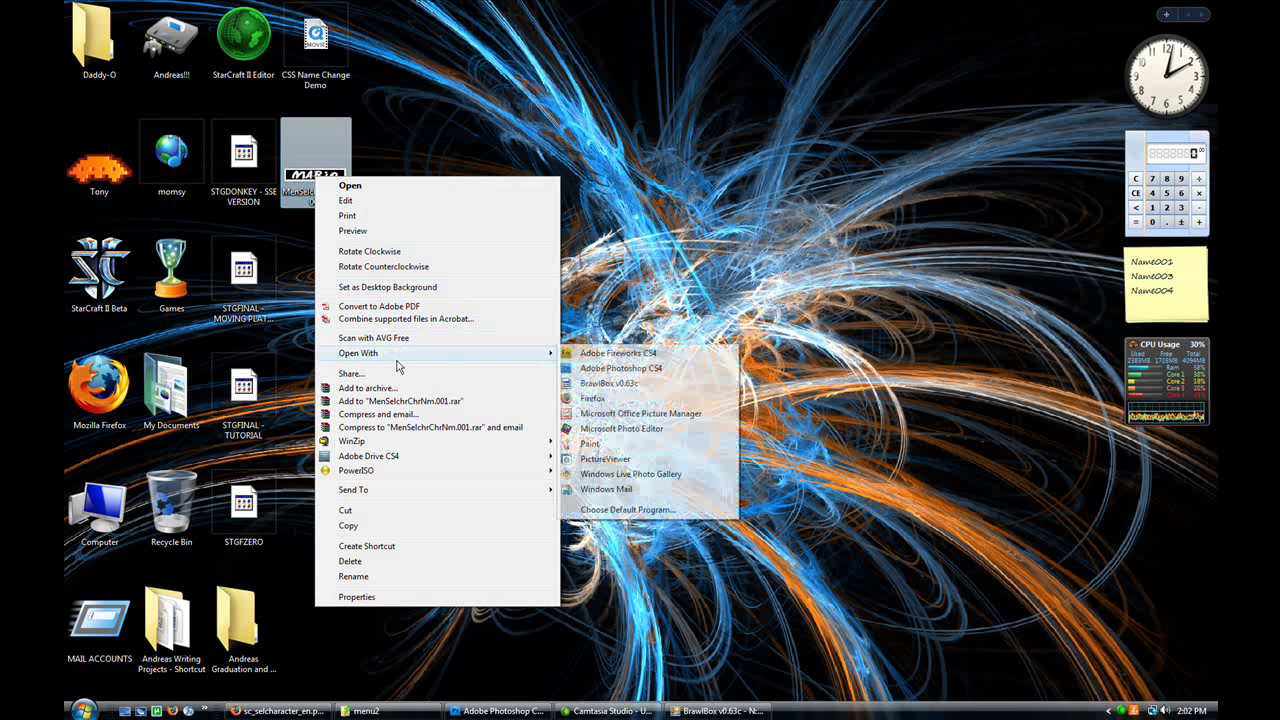
{"action": "left_click", "coordinate": [605, 368]}
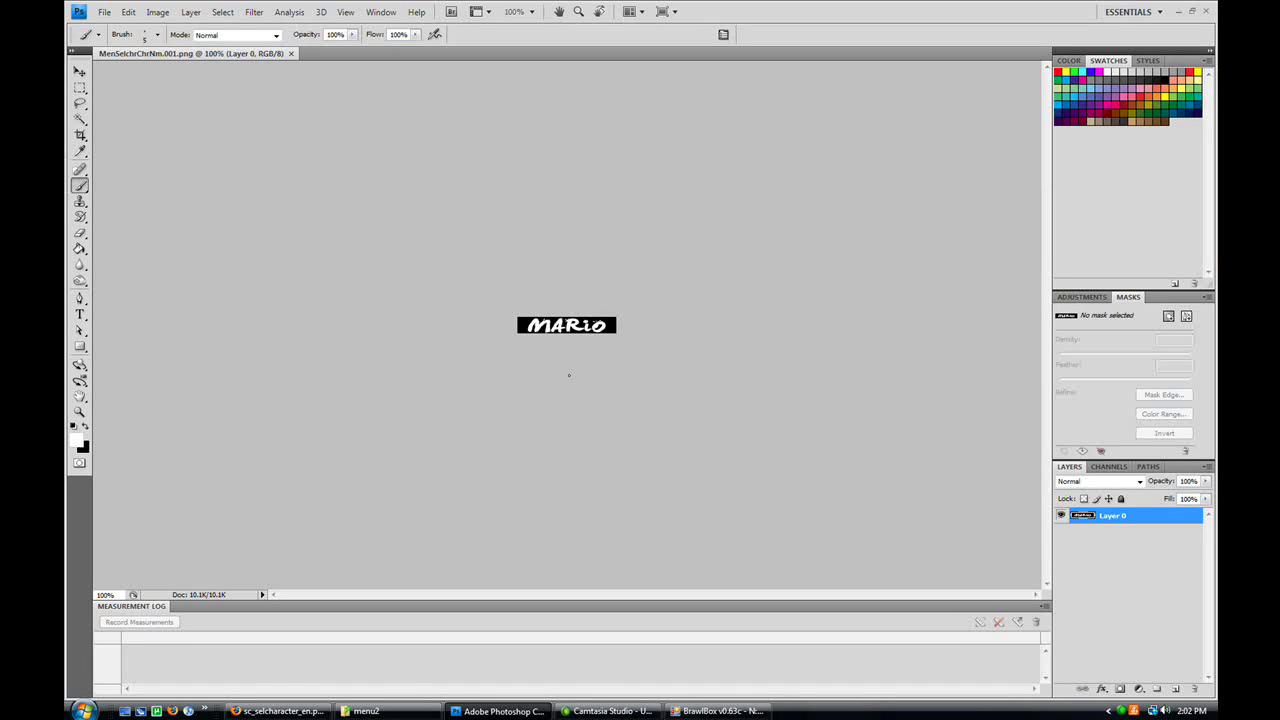
- At 800% zoom, paint black over all the MARiO letters using an enlarged brush
{"action": "key", "text": "ctrl+plus"}
{"action": "key", "text": "ctrl+plus"}
{"action": "key", "text": "ctrl+plus"}
{"action": "key", "text": "ctrl+plus"}
{"action": "key", "text": "ctrl+plus"}
{"action": "key", "text": "ctrl+plus"}
{"action": "key", "text": "ctrl+plus"}
{"action": "key", "text": "ctrl+plus"}
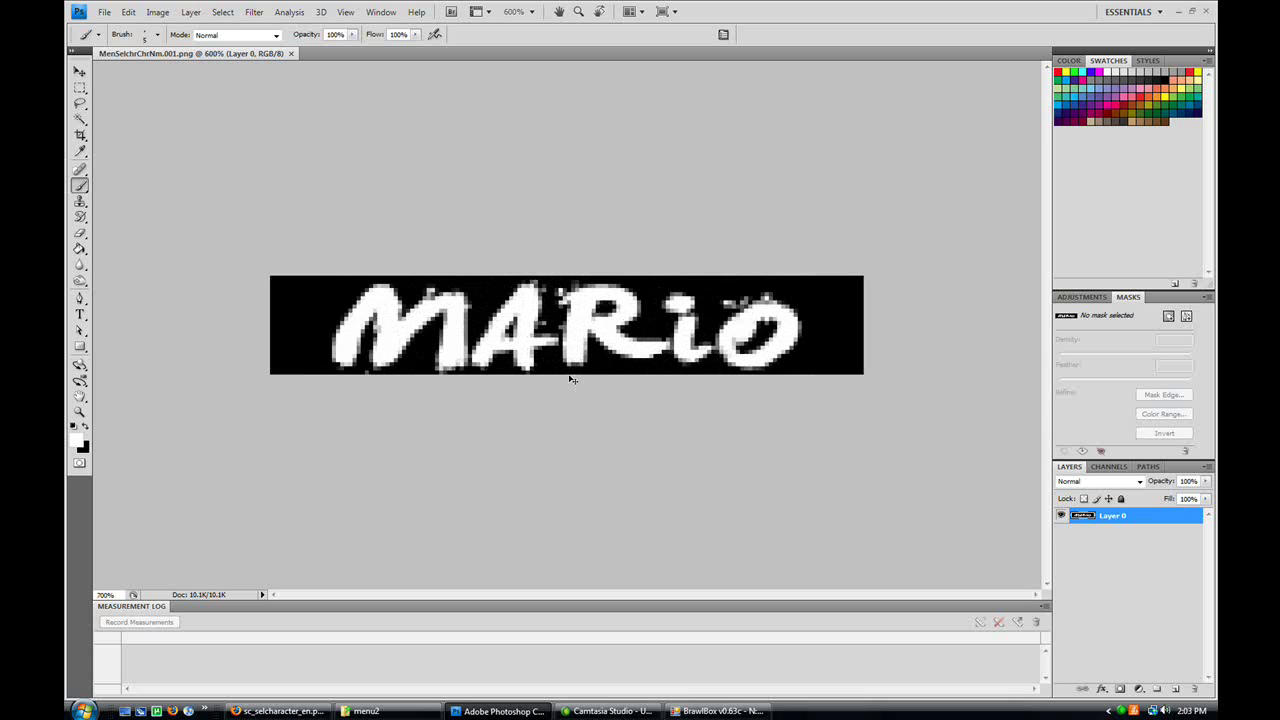
{"action": "key", "text": "ctrl+minus"}
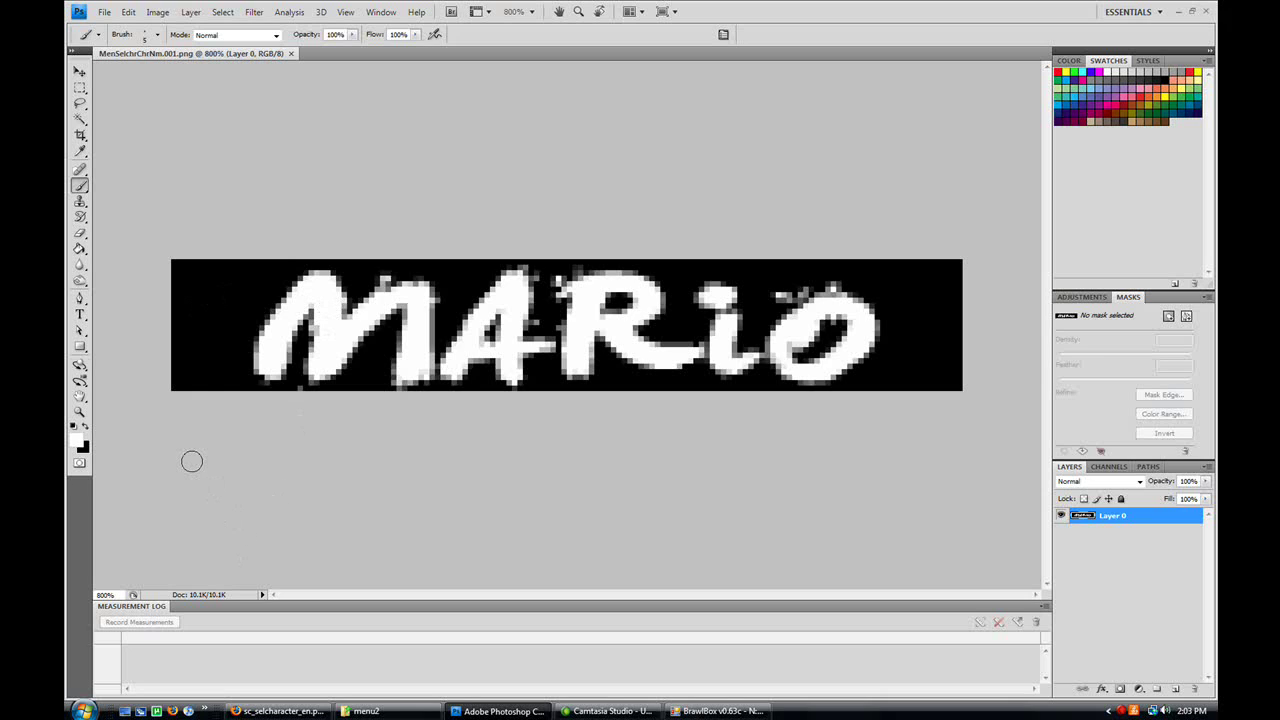
{"action": "left_click", "coordinate": [82, 427]}
{"action": "mouse_move", "coordinate": [190, 296]}
{"action": "left_mouse_down"}
{"action": "mouse_move", "coordinate": [227, 322]}
{"action": "mouse_move", "coordinate": [231, 390]}
{"action": "mouse_move", "coordinate": [238, 343]}
{"action": "mouse_move", "coordinate": [319, 277]}
{"action": "left_mouse_up"}
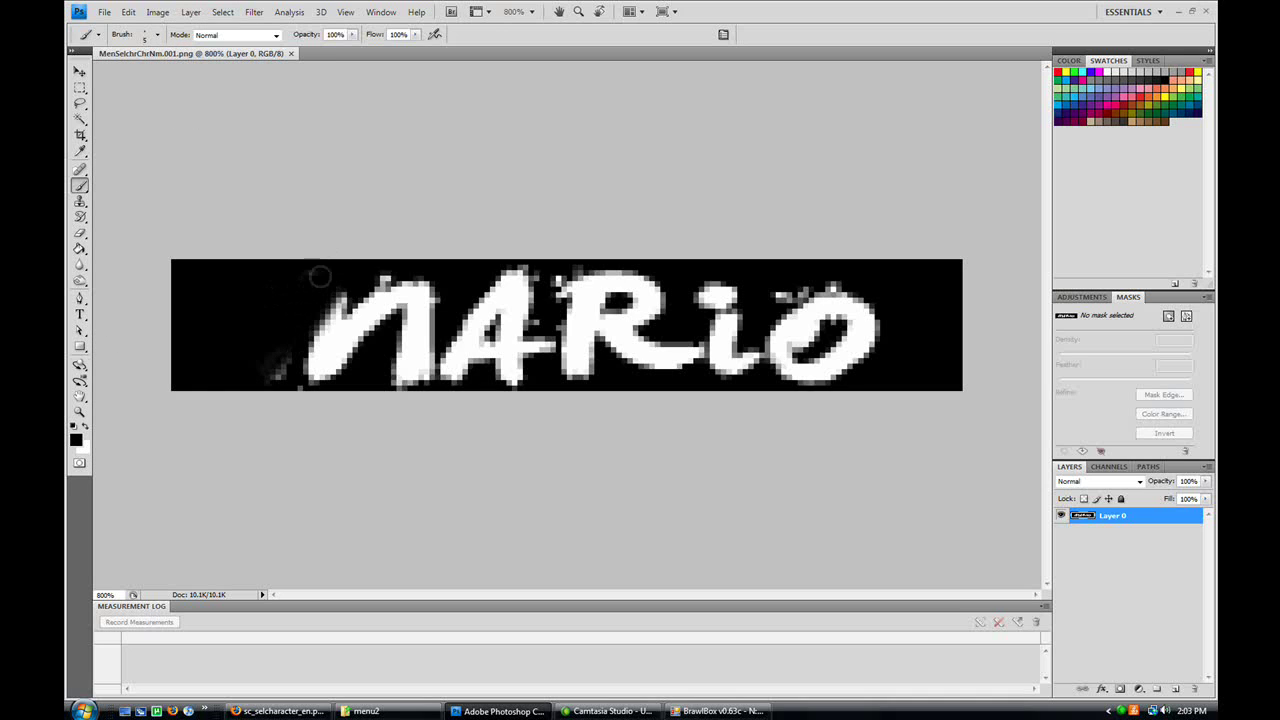
{"action": "left_click", "coordinate": [276, 36]}
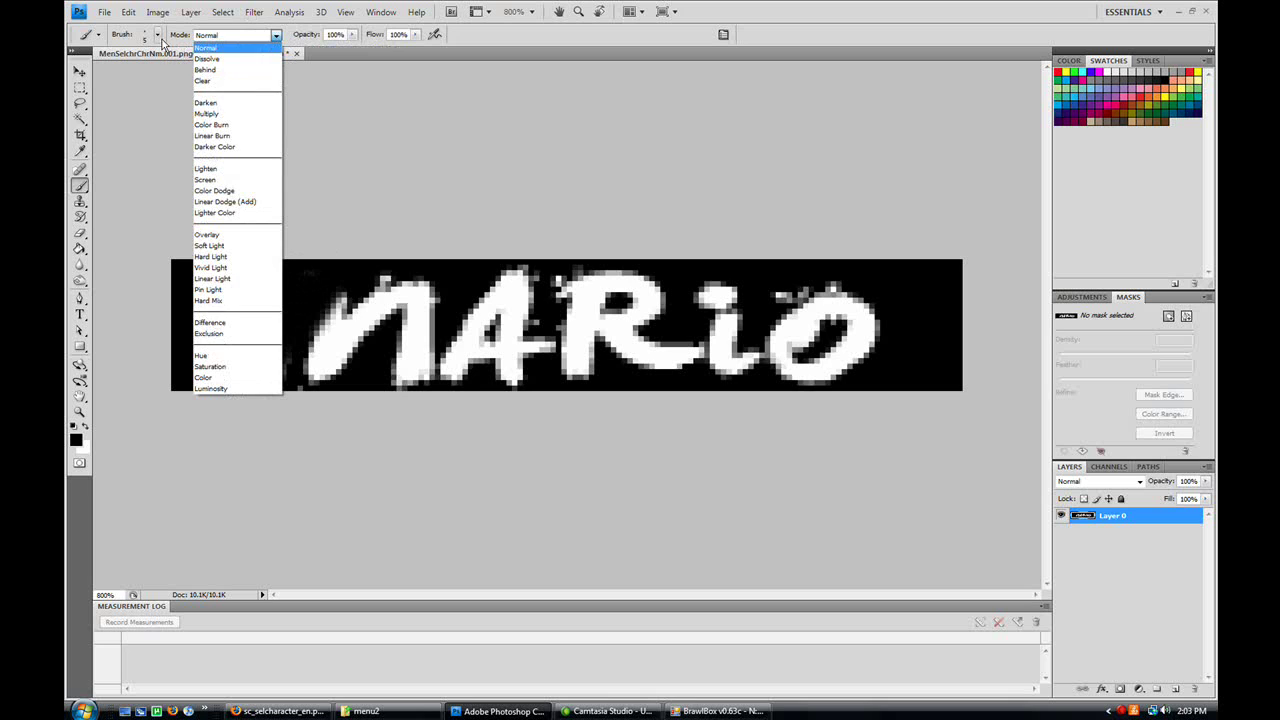
{"action": "left_click", "coordinate": [215, 46]}
{"action": "left_click", "coordinate": [157, 34]}
{"action": "mouse_move", "coordinate": [127, 84]}
{"action": "left_mouse_down"}
{"action": "mouse_move", "coordinate": [291, 257]}
{"action": "mouse_move", "coordinate": [660, 371]}
{"action": "mouse_move", "coordinate": [406, 371]}
{"action": "mouse_move", "coordinate": [365, 342]}
{"action": "mouse_move", "coordinate": [243, 306]}
{"action": "mouse_move", "coordinate": [357, 329]}
{"action": "mouse_move", "coordinate": [266, 314]}
{"action": "left_mouse_up"}
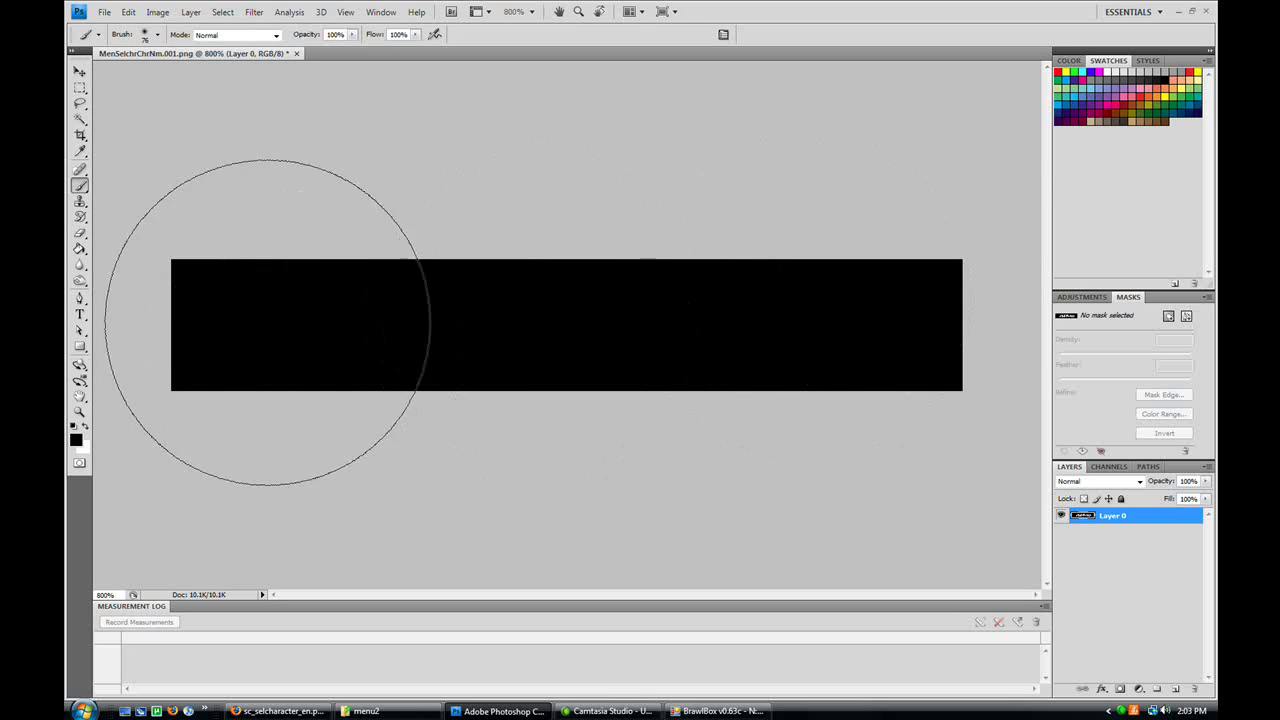
{"action": "left_click", "coordinate": [157, 35]}
{"action": "left_click_drag", "start_coordinate": [130, 75], "coordinate": [115, 78]}
- Set the brush Master Diameter to 5 px and undo the test dot
{"action": "key", "text": "Return"}
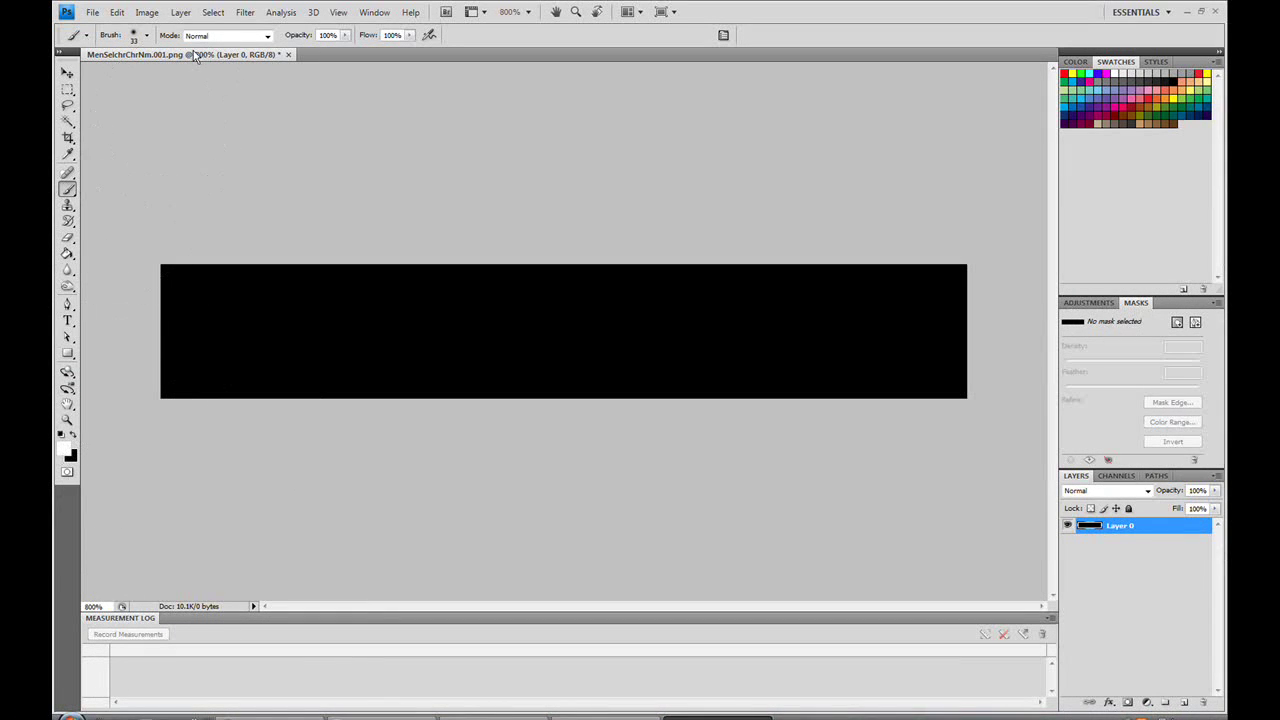
{"action": "left_click", "coordinate": [148, 36]}
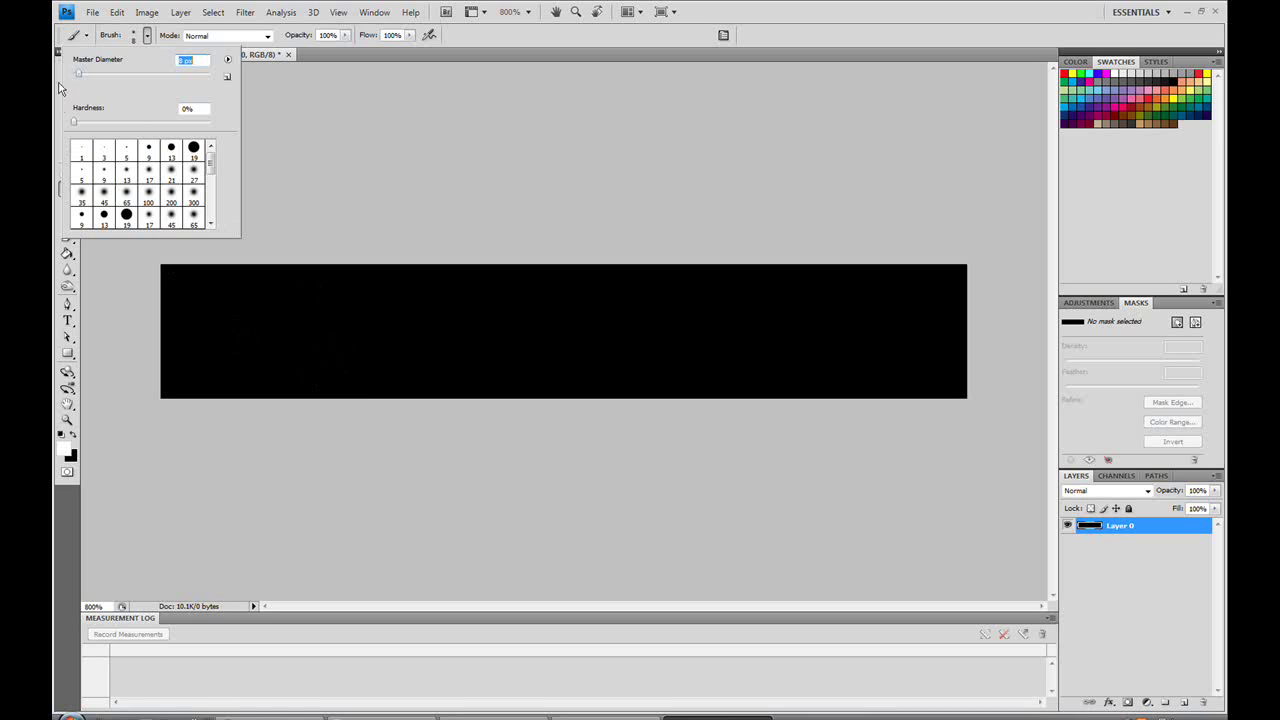
{"action": "left_click", "coordinate": [77, 74]}
{"action": "left_click", "coordinate": [253, 356]}
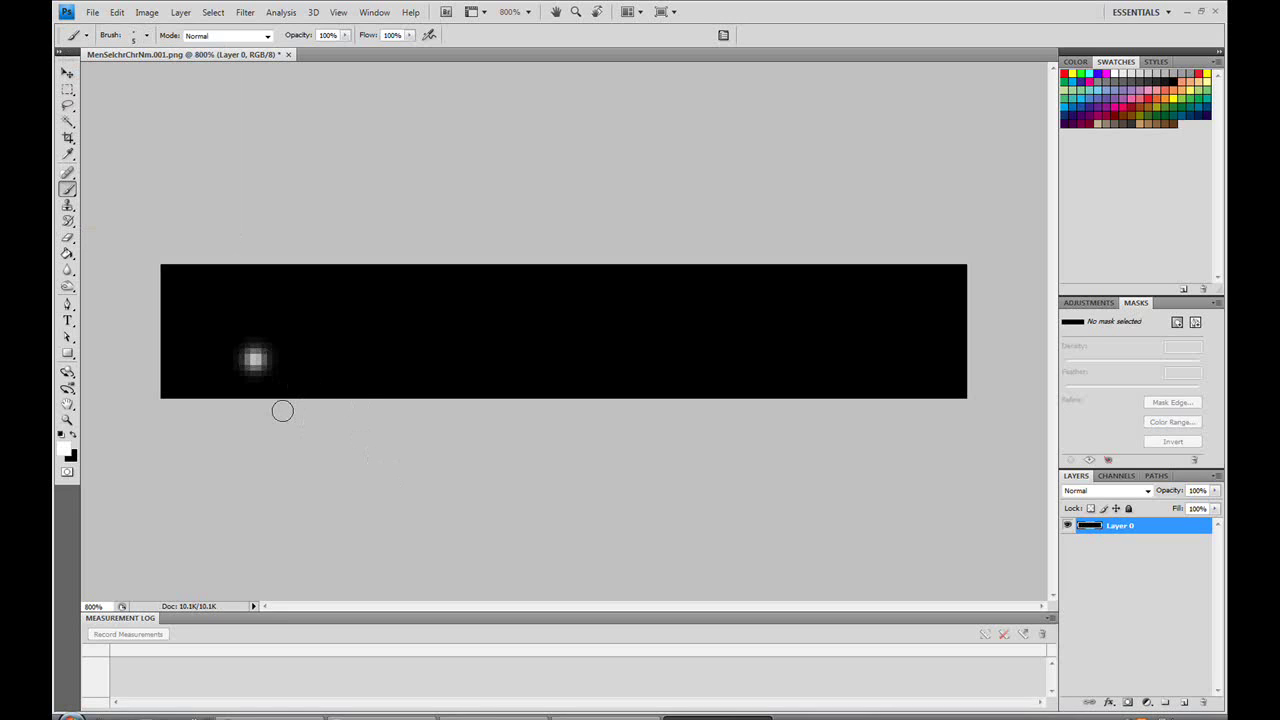
{"action": "key", "text": "ctrl+z"}
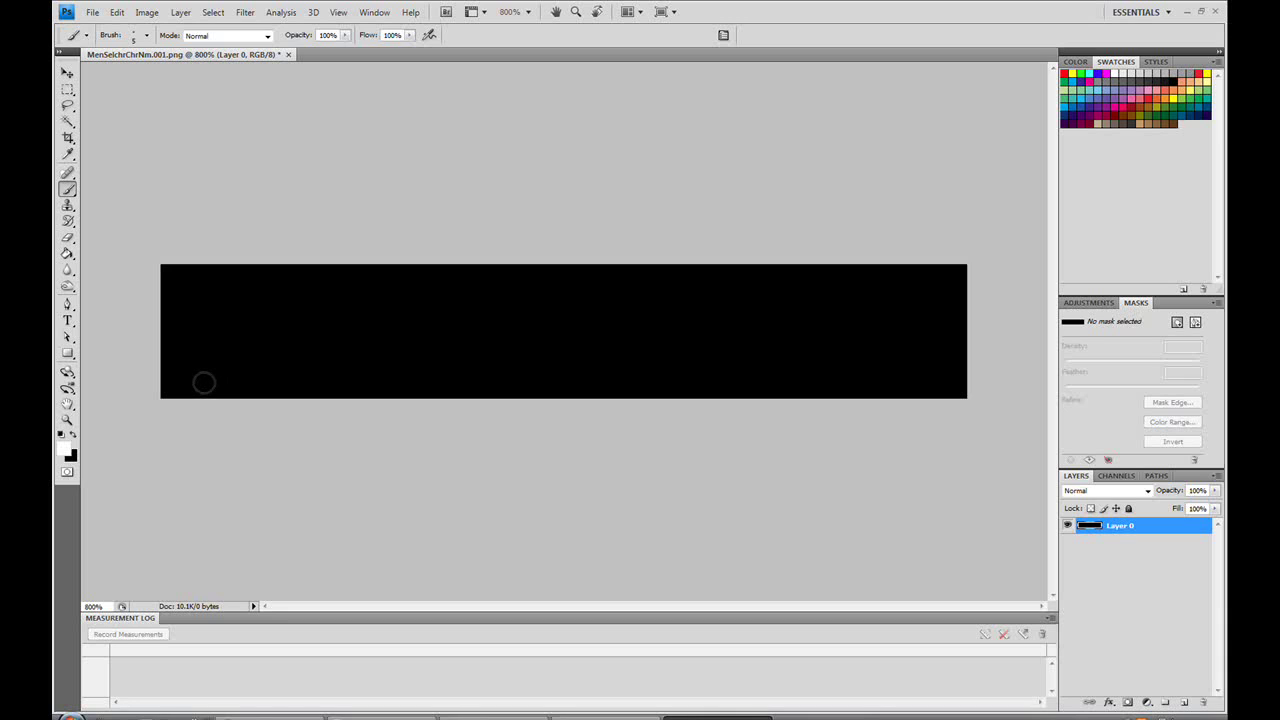
- Paint the letters M, A, R and I in white across the black strip
{"action": "mouse_move", "coordinate": [203, 382]}
{"action": "left_mouse_down"}
{"action": "mouse_move", "coordinate": [238, 307]}
{"action": "mouse_move", "coordinate": [269, 332]}
{"action": "mouse_move", "coordinate": [299, 309]}
{"action": "mouse_move", "coordinate": [340, 377]}
{"action": "mouse_move", "coordinate": [413, 381]}
{"action": "mouse_move", "coordinate": [401, 334]}
{"action": "mouse_move", "coordinate": [433, 301]}
{"action": "mouse_move", "coordinate": [481, 299]}
{"action": "mouse_move", "coordinate": [527, 325]}
{"action": "mouse_move", "coordinate": [508, 376]}
{"action": "mouse_move", "coordinate": [524, 347]}
{"action": "mouse_move", "coordinate": [405, 340]}
{"action": "left_mouse_up"}
{"action": "left_click", "coordinate": [413, 381]}
{"action": "mouse_move", "coordinate": [597, 382]}
{"action": "left_mouse_down"}
{"action": "mouse_move", "coordinate": [583, 312]}
{"action": "mouse_move", "coordinate": [633, 299]}
{"action": "mouse_move", "coordinate": [675, 311]}
{"action": "mouse_move", "coordinate": [672, 324]}
{"action": "mouse_move", "coordinate": [594, 333]}
{"action": "mouse_move", "coordinate": [676, 370]}
{"action": "mouse_move", "coordinate": [938, 378]}
{"action": "left_mouse_up"}
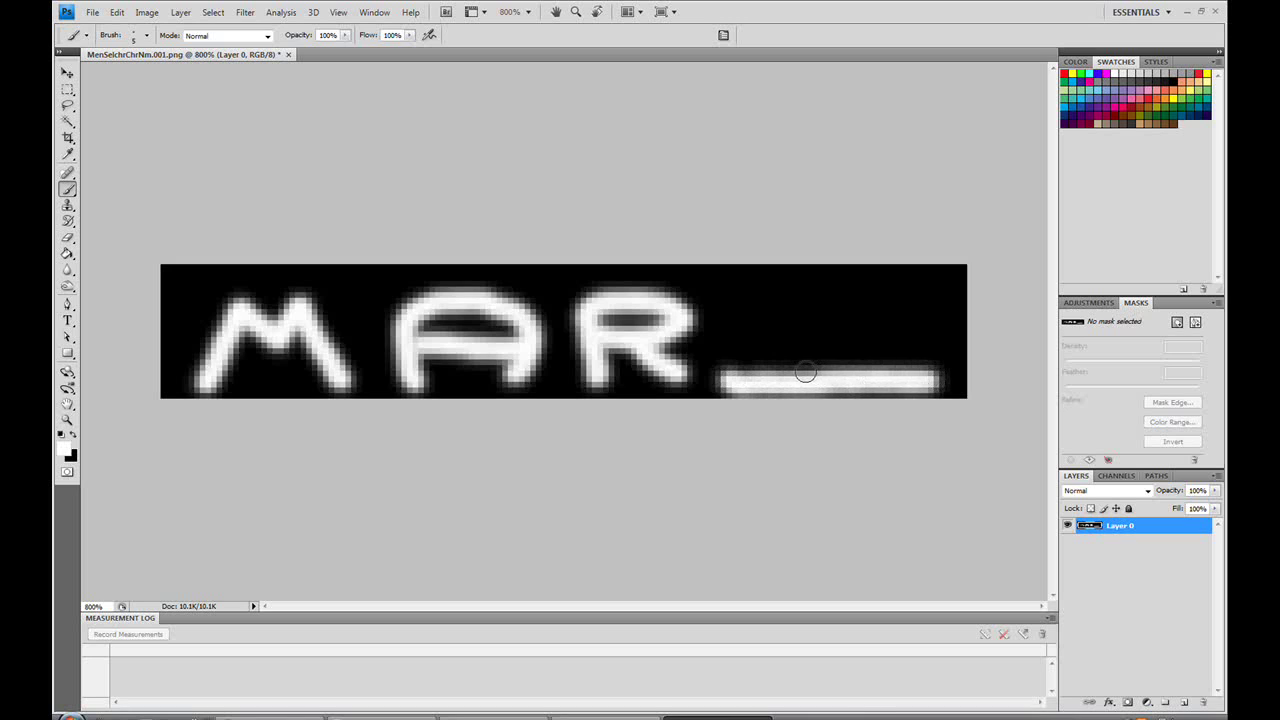
{"action": "mouse_move", "coordinate": [805, 372]}
{"action": "left_mouse_down"}
{"action": "mouse_move", "coordinate": [792, 300]}
{"action": "mouse_move", "coordinate": [834, 294]}
{"action": "mouse_move", "coordinate": [890, 345]}
{"action": "mouse_move", "coordinate": [927, 341]}
{"action": "mouse_move", "coordinate": [929, 317]}
{"action": "mouse_move", "coordinate": [888, 305]}
{"action": "left_mouse_up"}
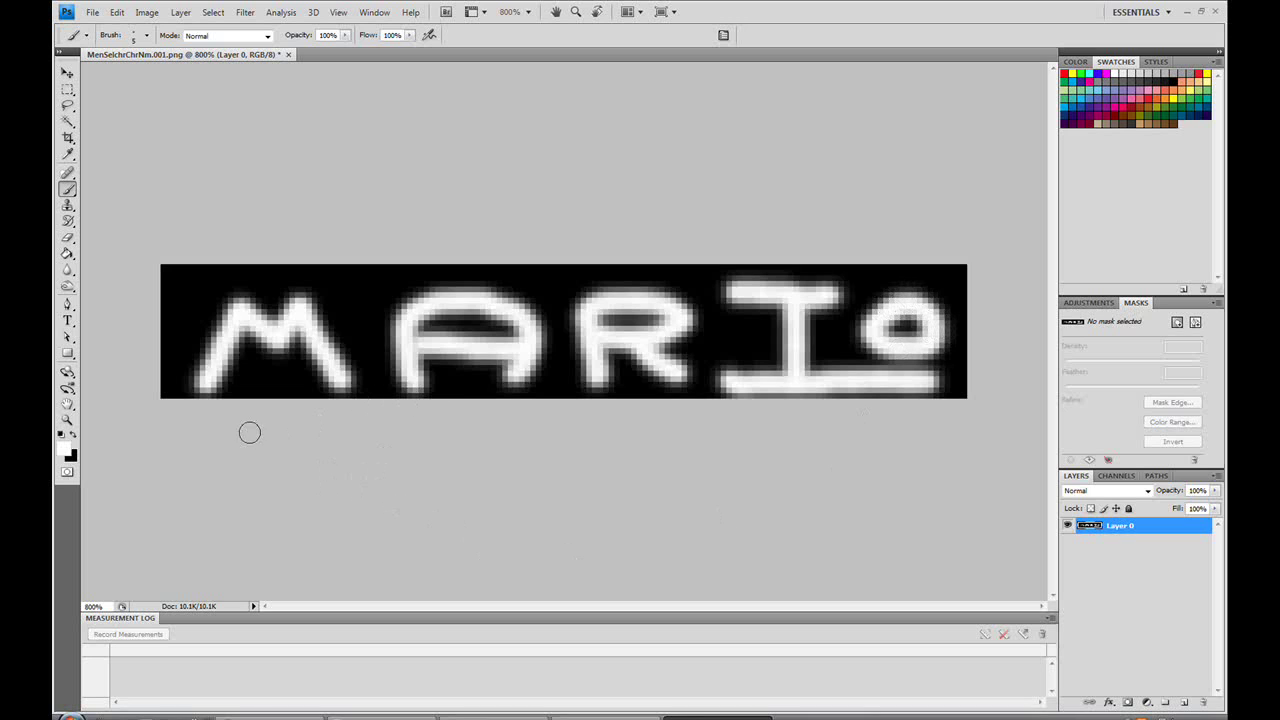
- Save as PNG named MenSelchrChrNm.001, replacing the desktop file and accepting PNG options
{"action": "left_click", "coordinate": [92, 12]}
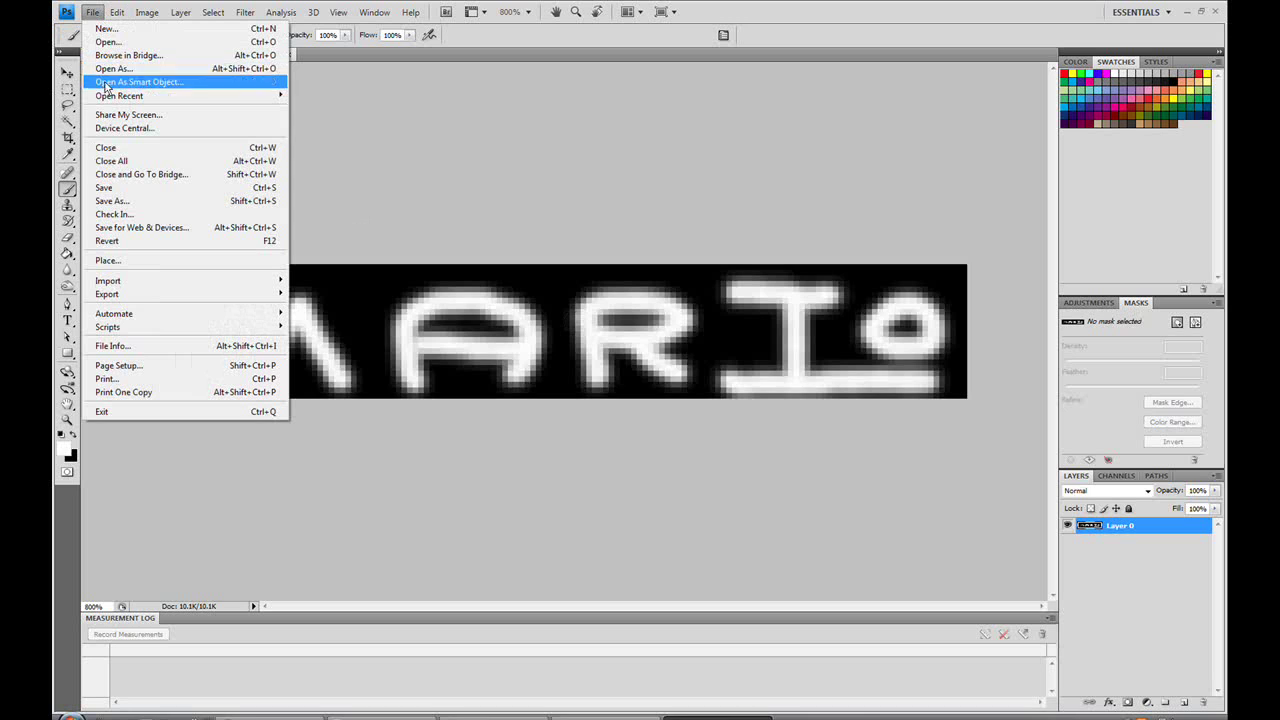
{"action": "left_click", "coordinate": [139, 201]}
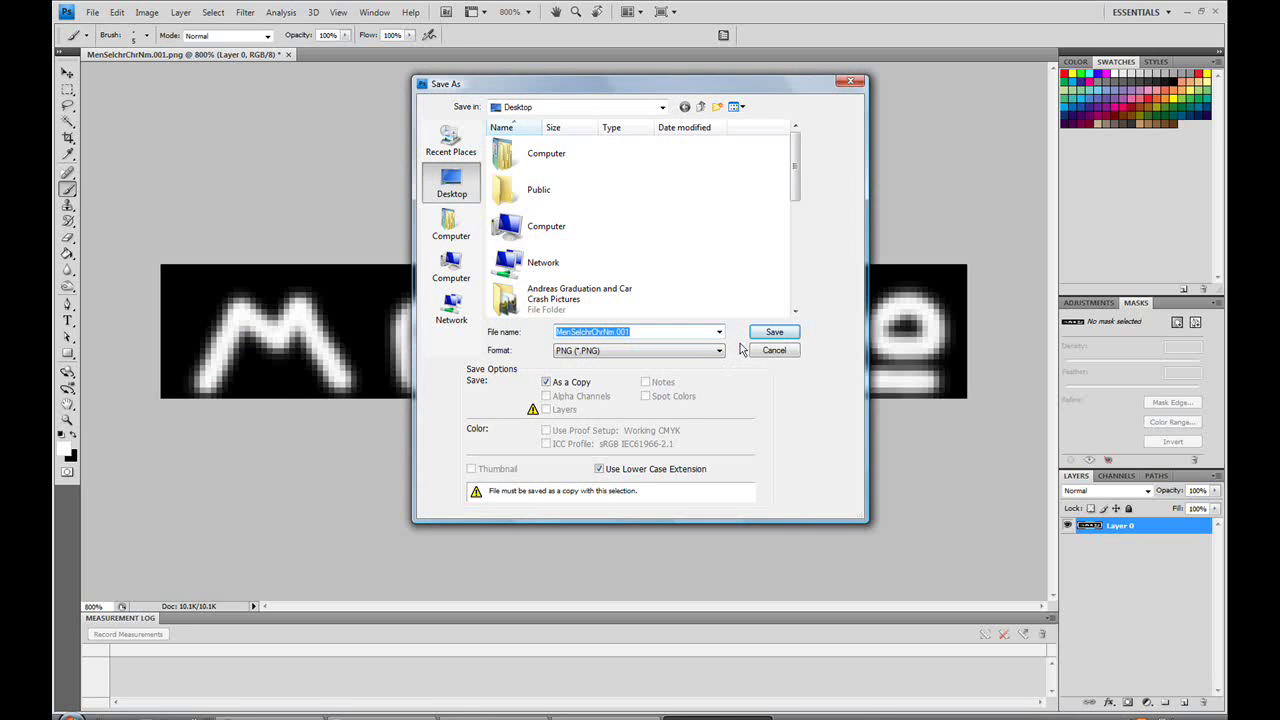
{"action": "left_click", "coordinate": [760, 332]}
{"action": "left_click", "coordinate": [545, 256]}
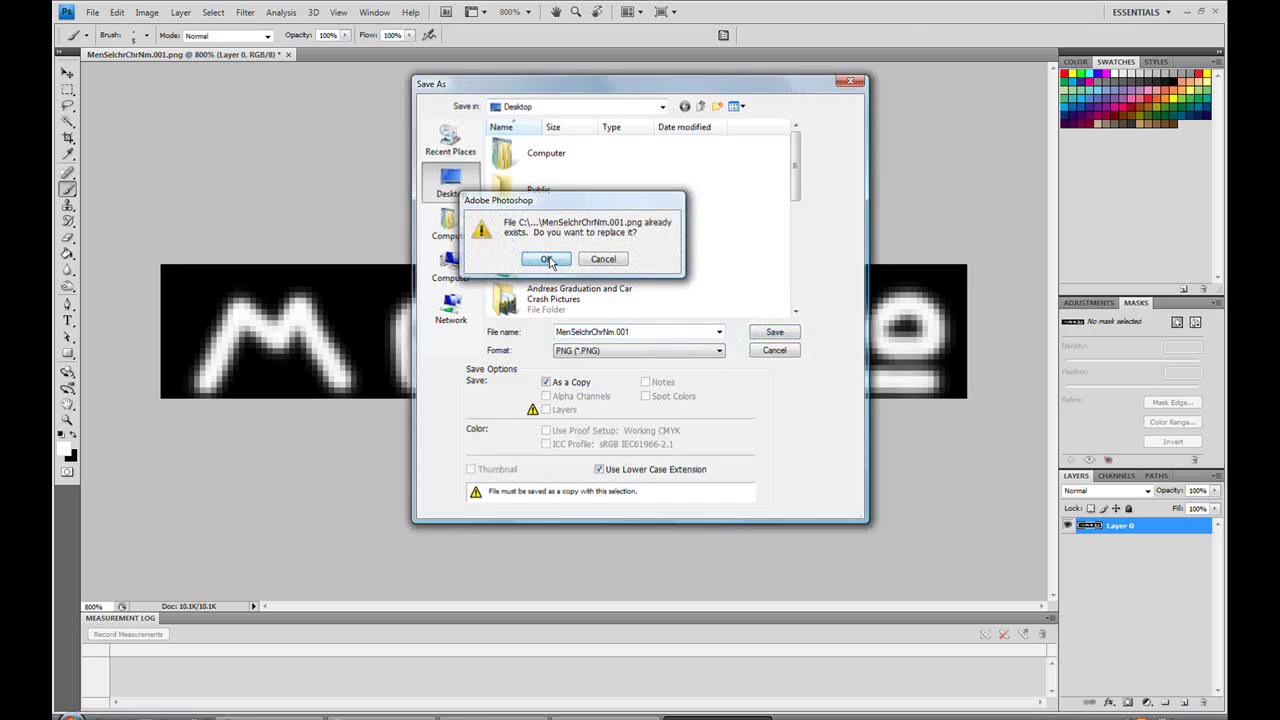
{"action": "left_click", "coordinate": [697, 353]}
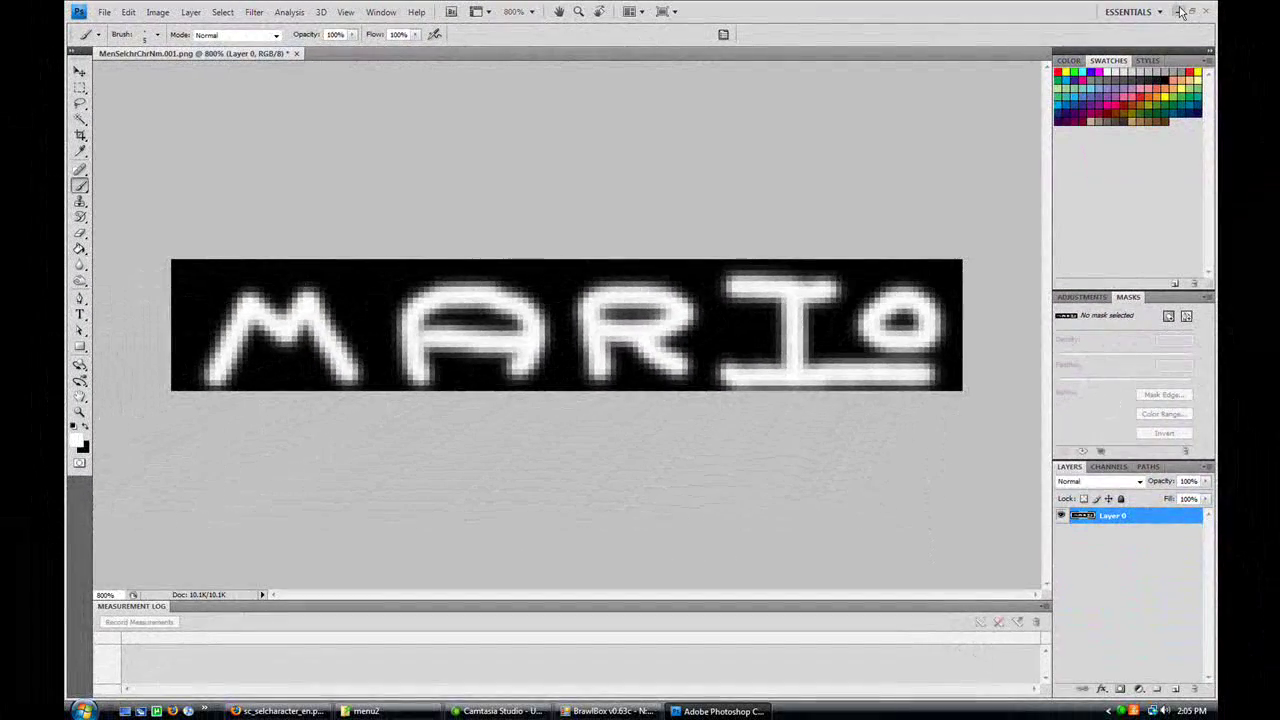
- Replace the MenSelchrChrNm texture with MenSelchrChrNm.001.png, keeping I4 format
{"action": "left_click", "coordinate": [1180, 11]}
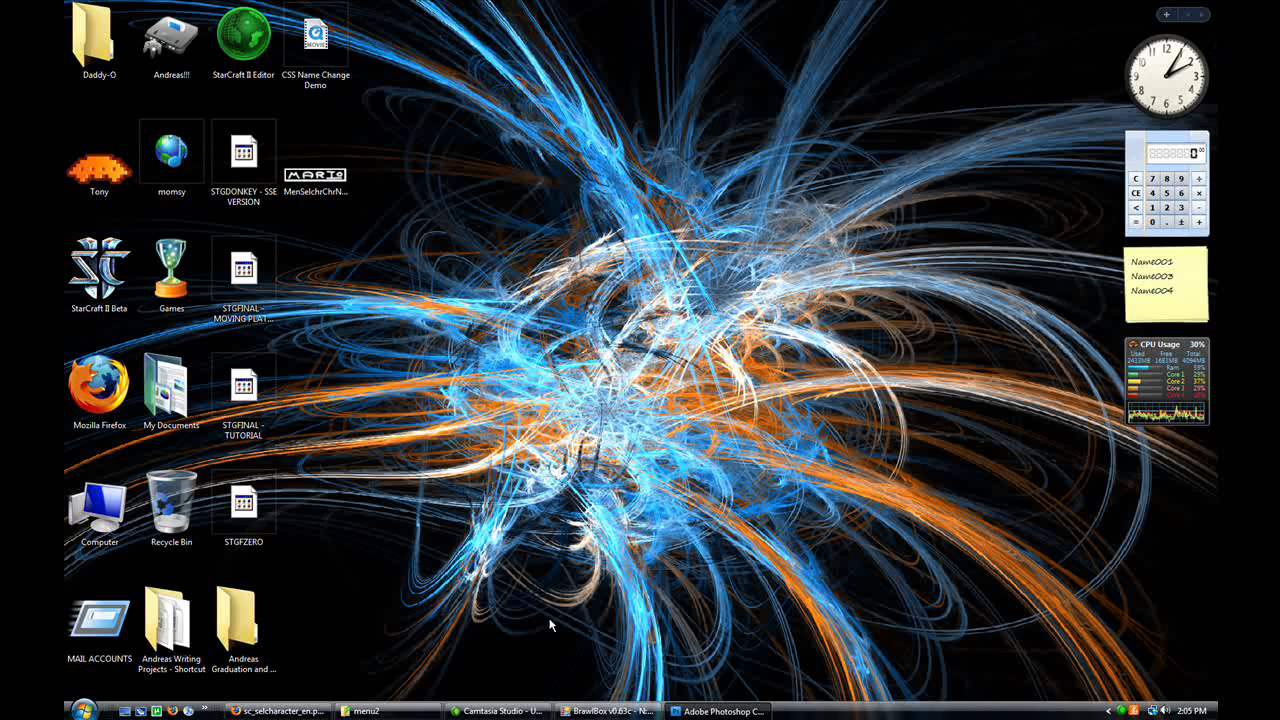
{"action": "left_click", "coordinate": [608, 711]}
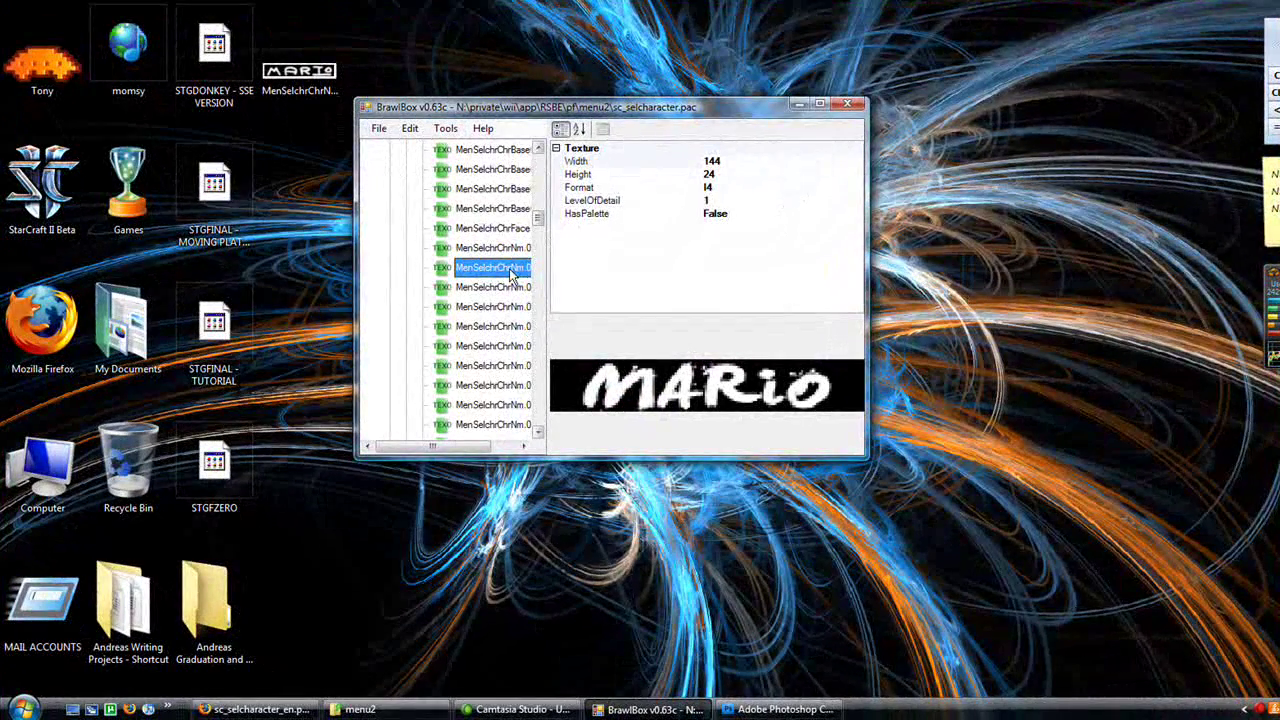
{"action": "right_click", "coordinate": [510, 269]}
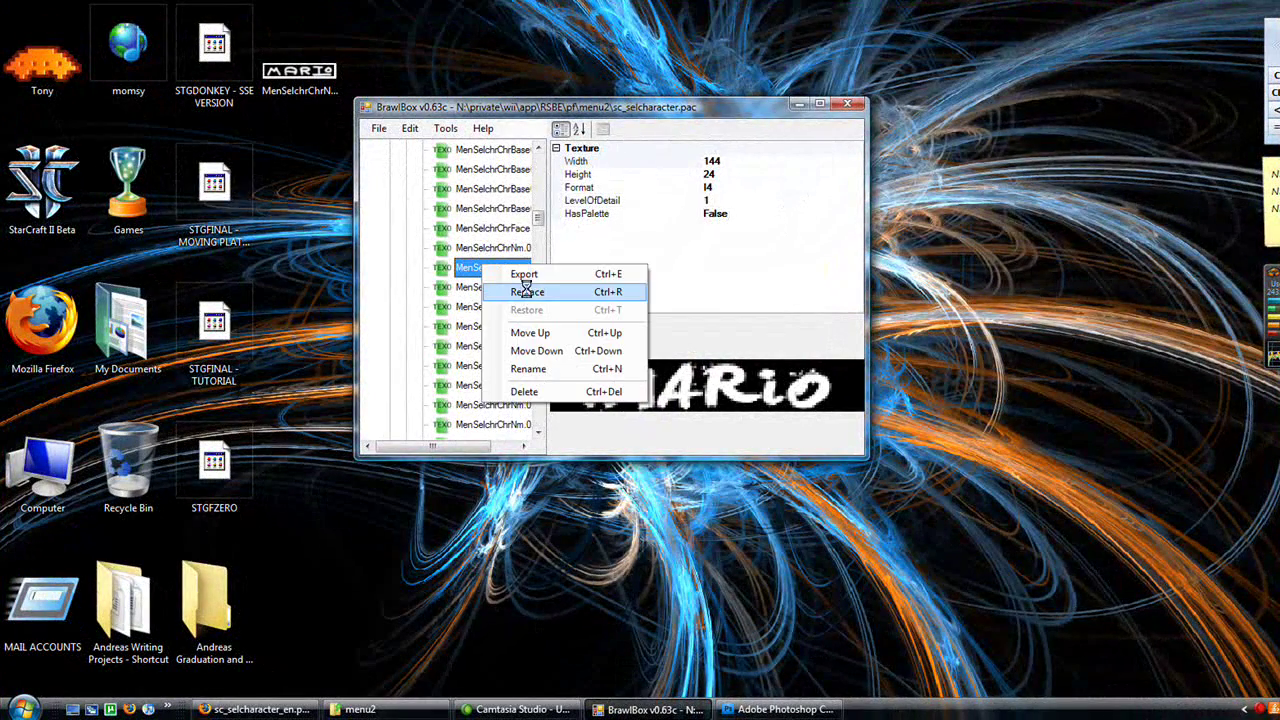
{"action": "left_click", "coordinate": [526, 291]}
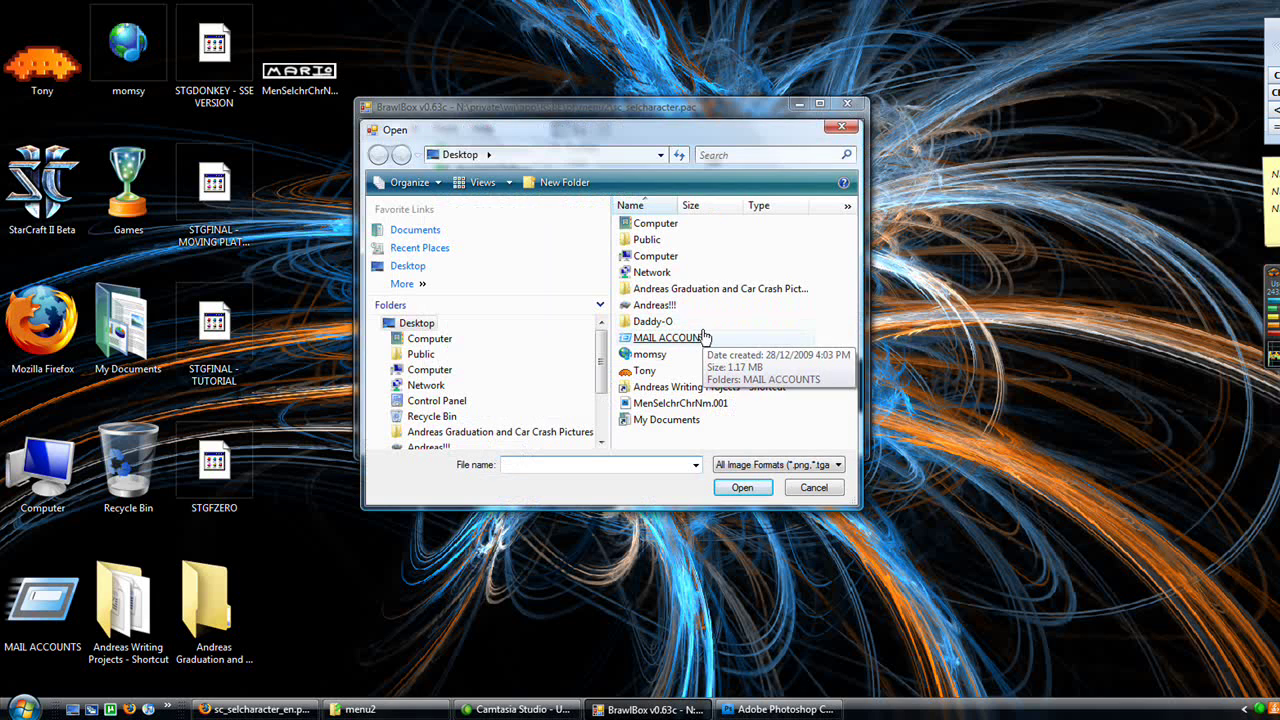
{"action": "left_click", "coordinate": [726, 408]}
{"action": "double_click", "coordinate": [726, 406]}
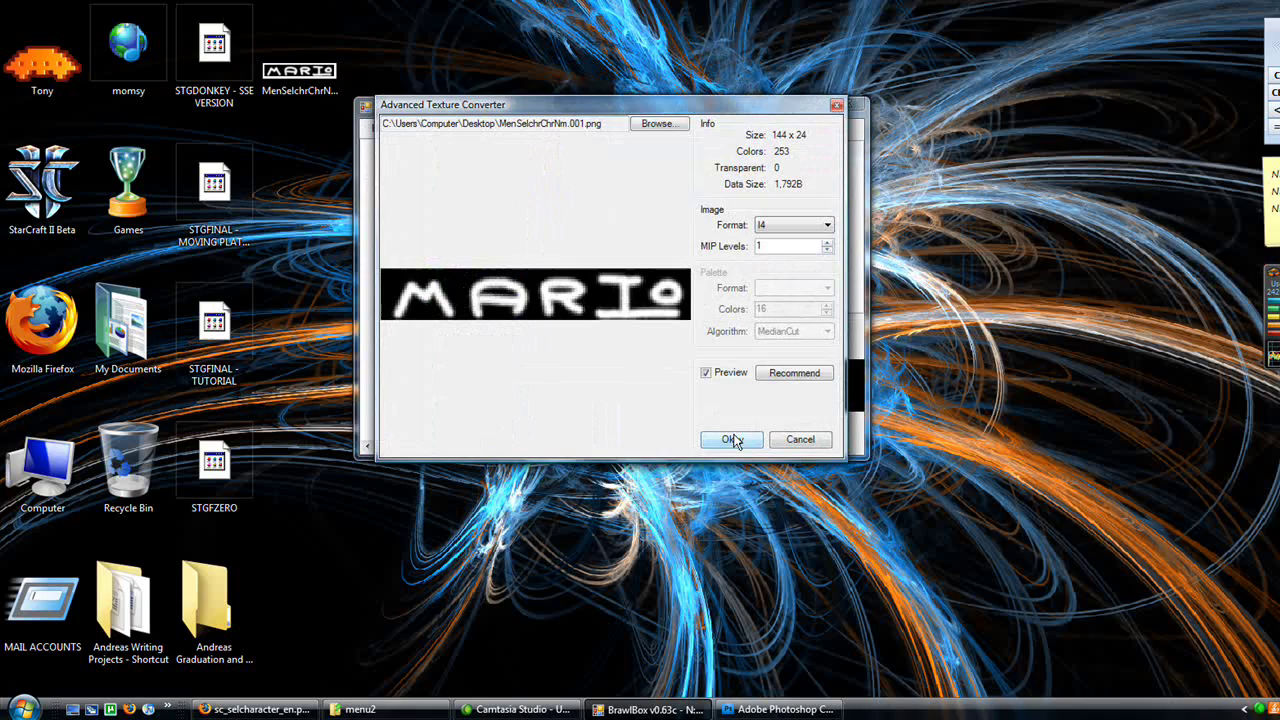
{"action": "left_click", "coordinate": [732, 440]}
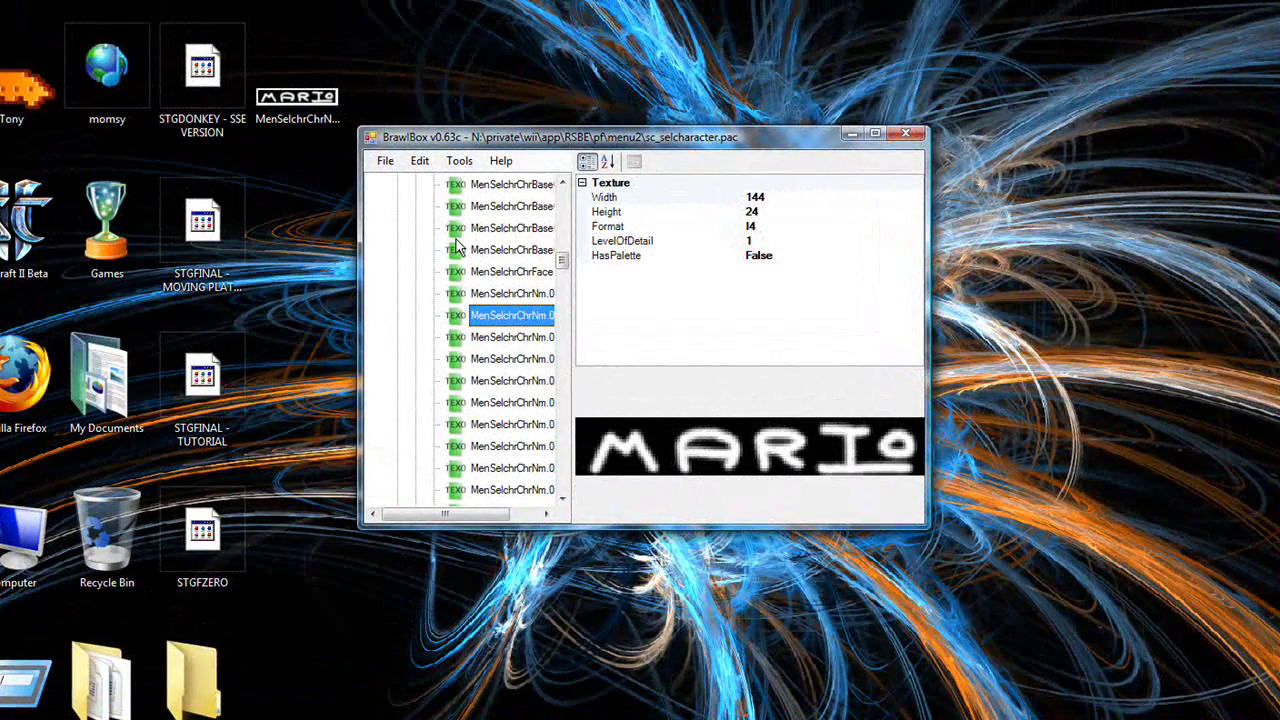
- Save the edited archive as 'sc_selcharacter - NEW MARIO.pac' on the desktop and close BrawlBox
{"action": "left_click", "coordinate": [398, 163]}
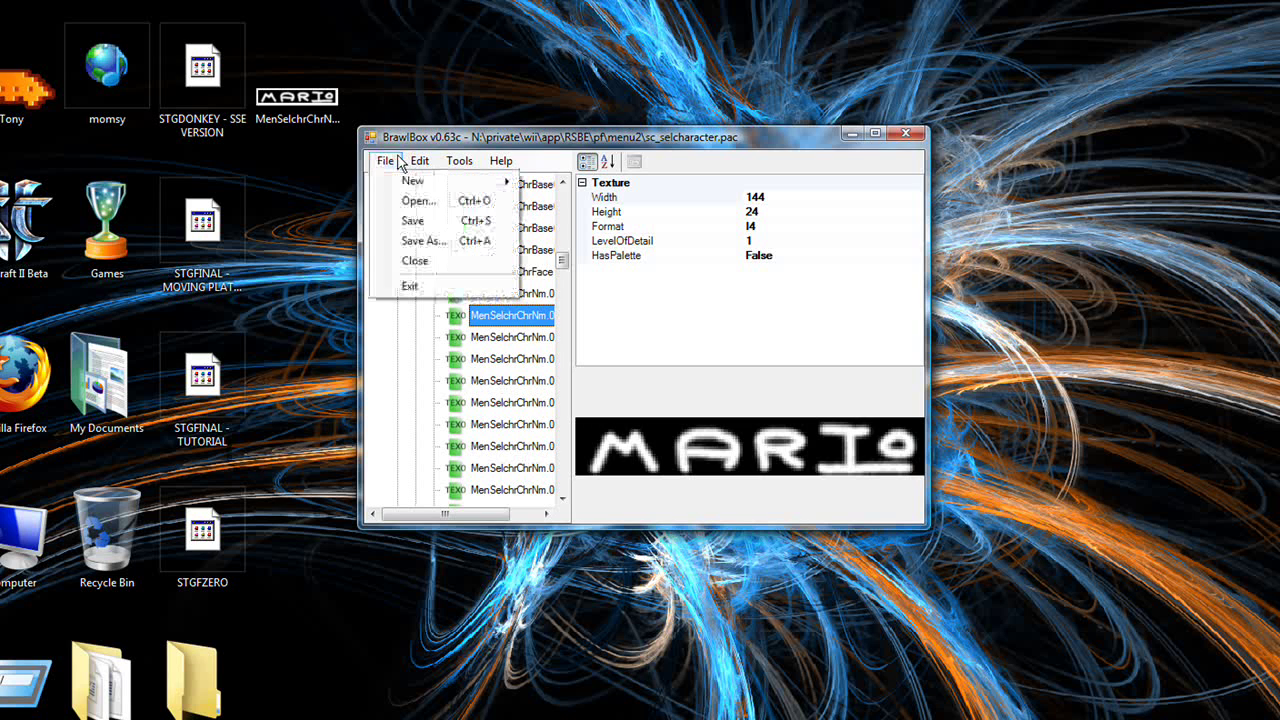
{"action": "left_click", "coordinate": [431, 241]}
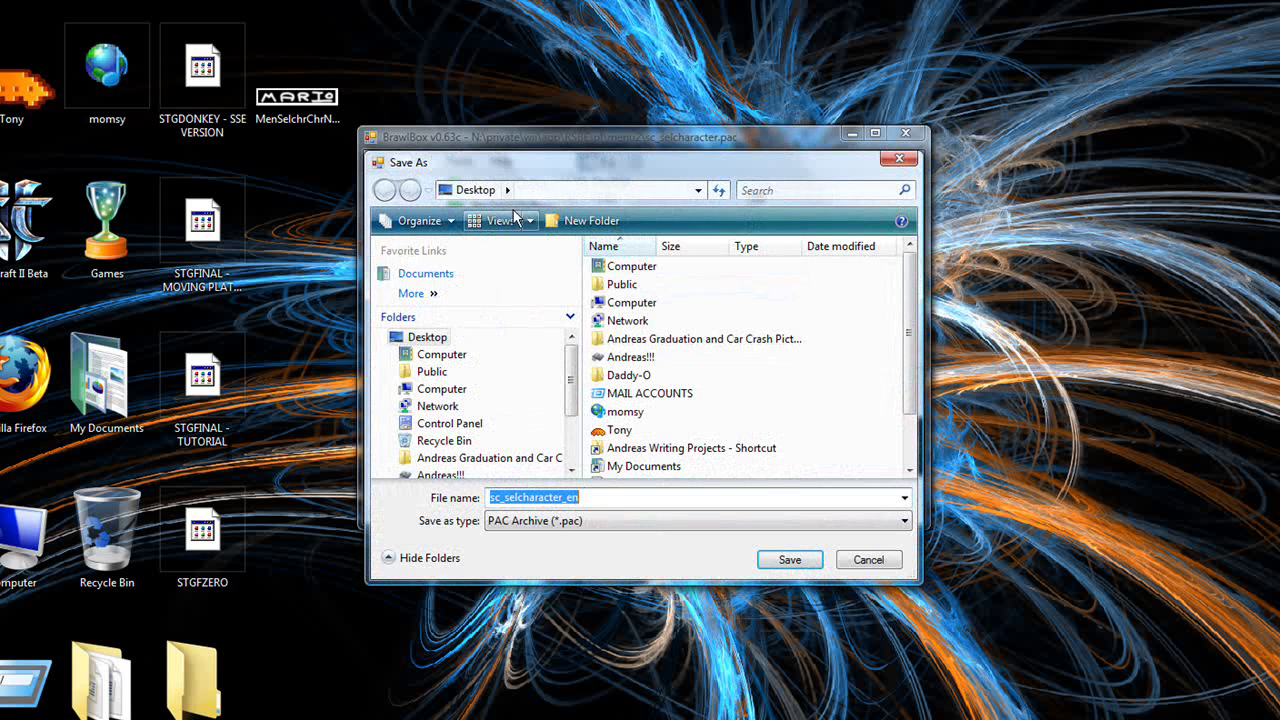
{"action": "left_click", "coordinate": [651, 497]}
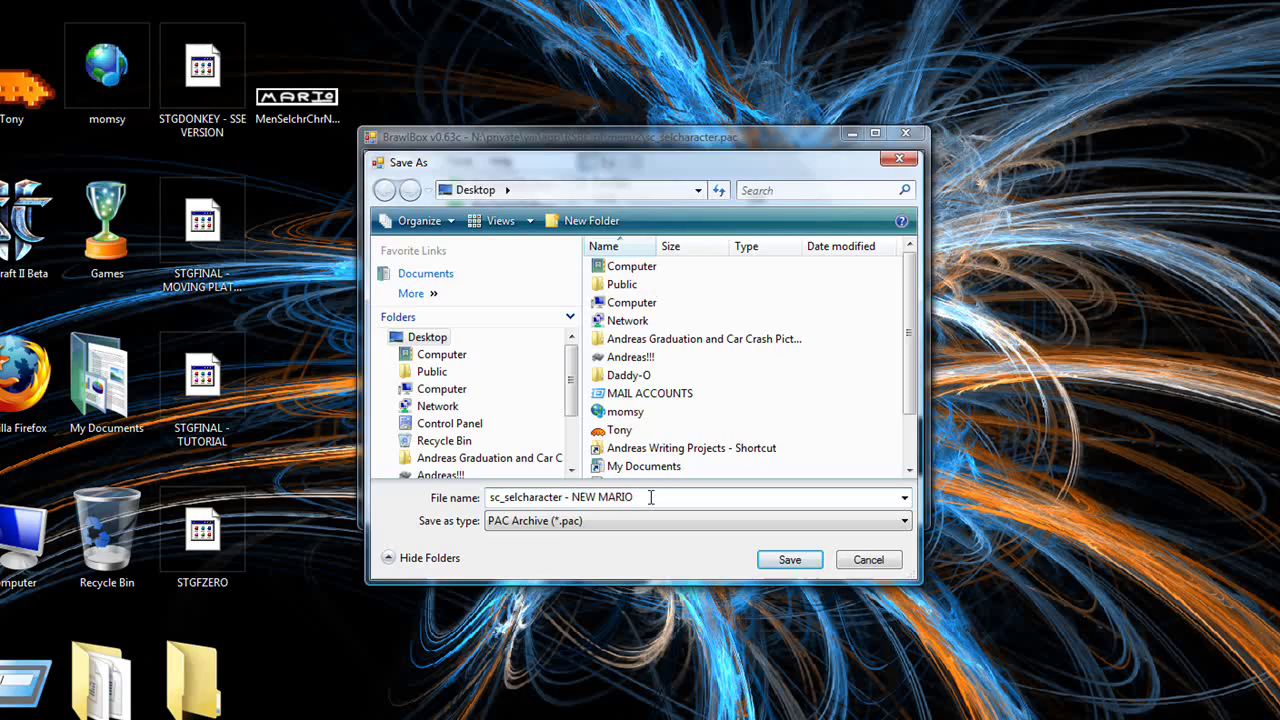
{"action": "key", "text": "Return"}
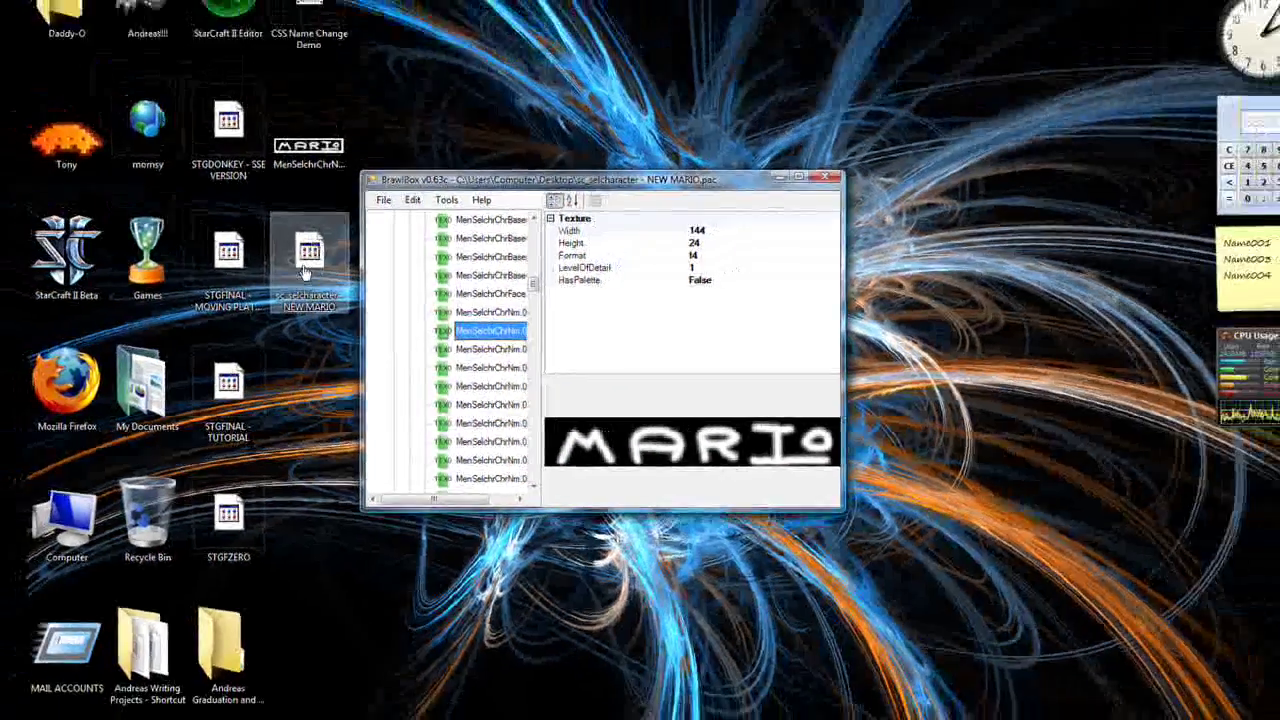
{"action": "left_click_drag", "start_coordinate": [305, 272], "coordinate": [947, 145]}
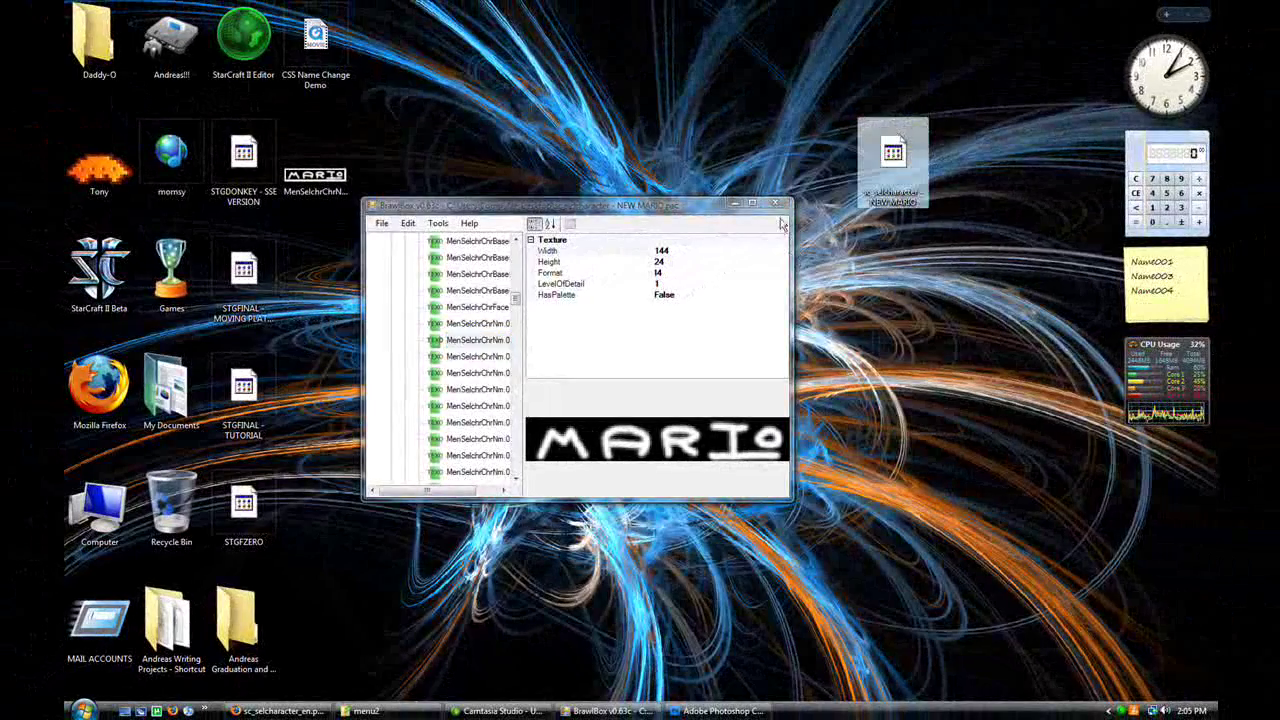
{"action": "left_click", "coordinate": [825, 177]}
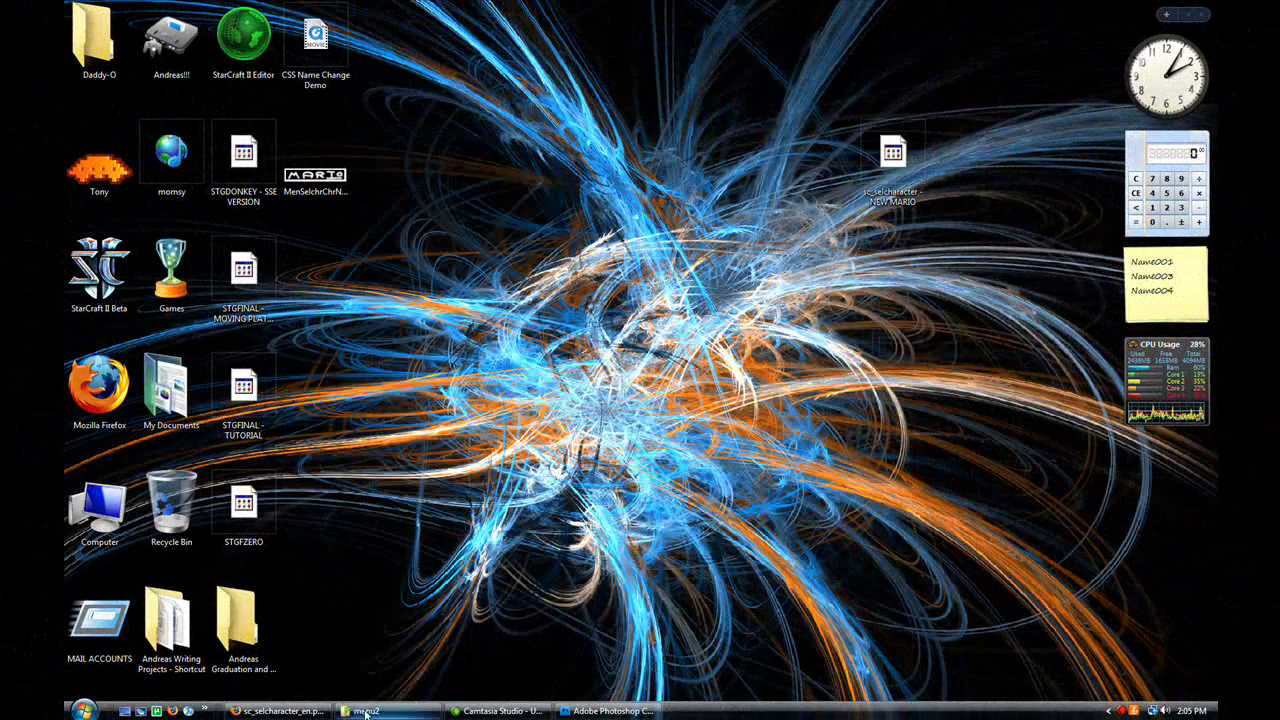
- Back up the original sc_selcharacter to the desktop and copy the NEW MARIO file into menu2
{"action": "left_click", "coordinate": [427, 711]}
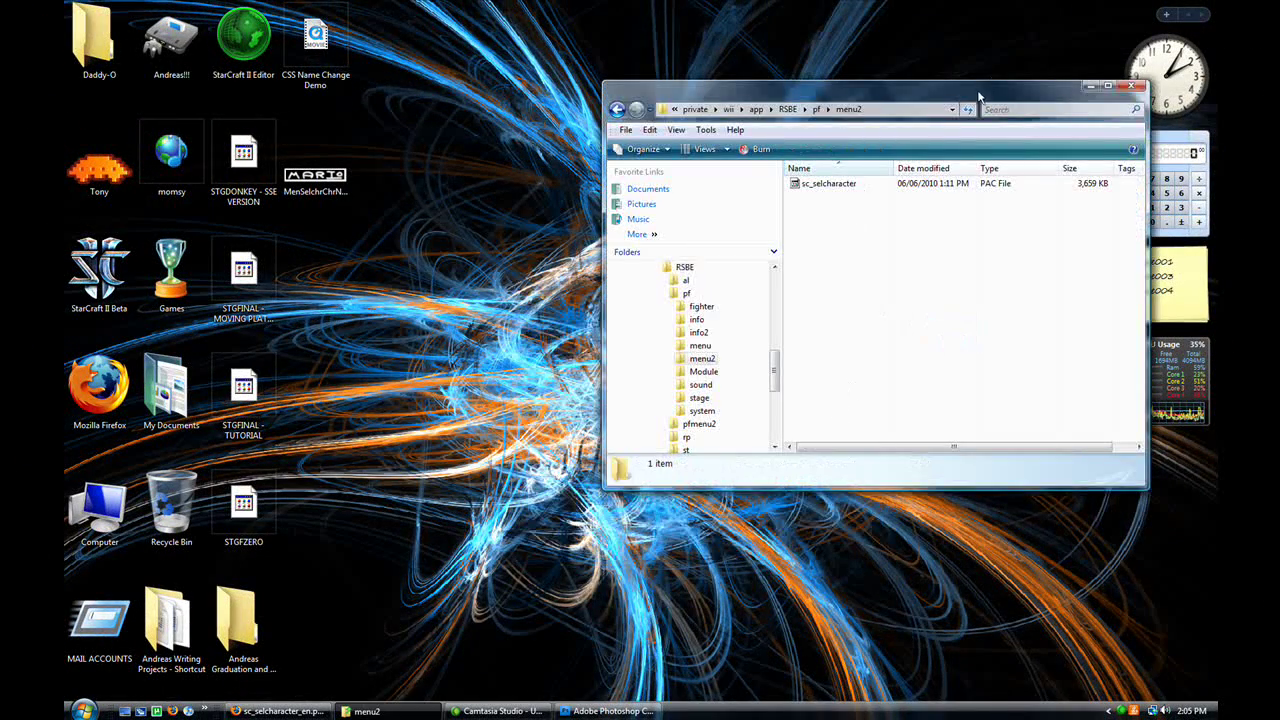
{"action": "left_click_drag", "start_coordinate": [979, 96], "coordinate": [726, 243]}
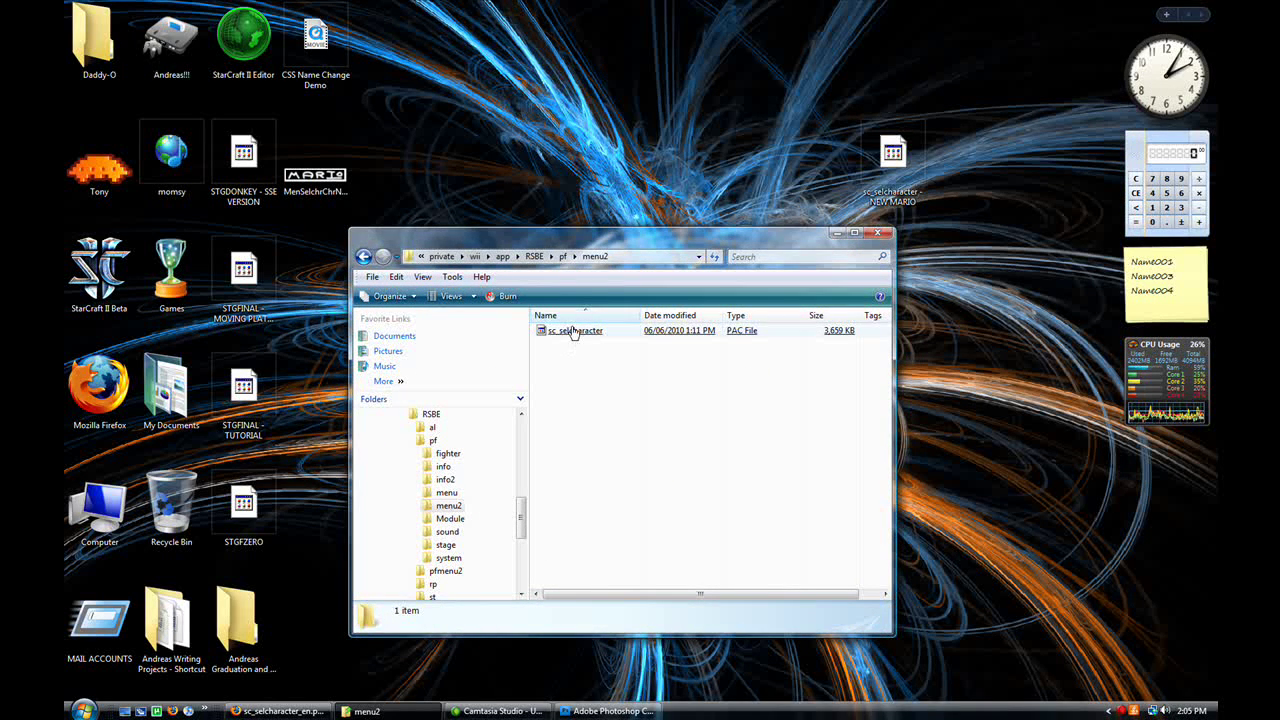
{"action": "right_click_drag", "start_coordinate": [573, 332], "coordinate": [547, 154]}
{"action": "left_click", "coordinate": [575, 162]}
{"action": "left_click_drag", "start_coordinate": [893, 158], "coordinate": [878, 240]}
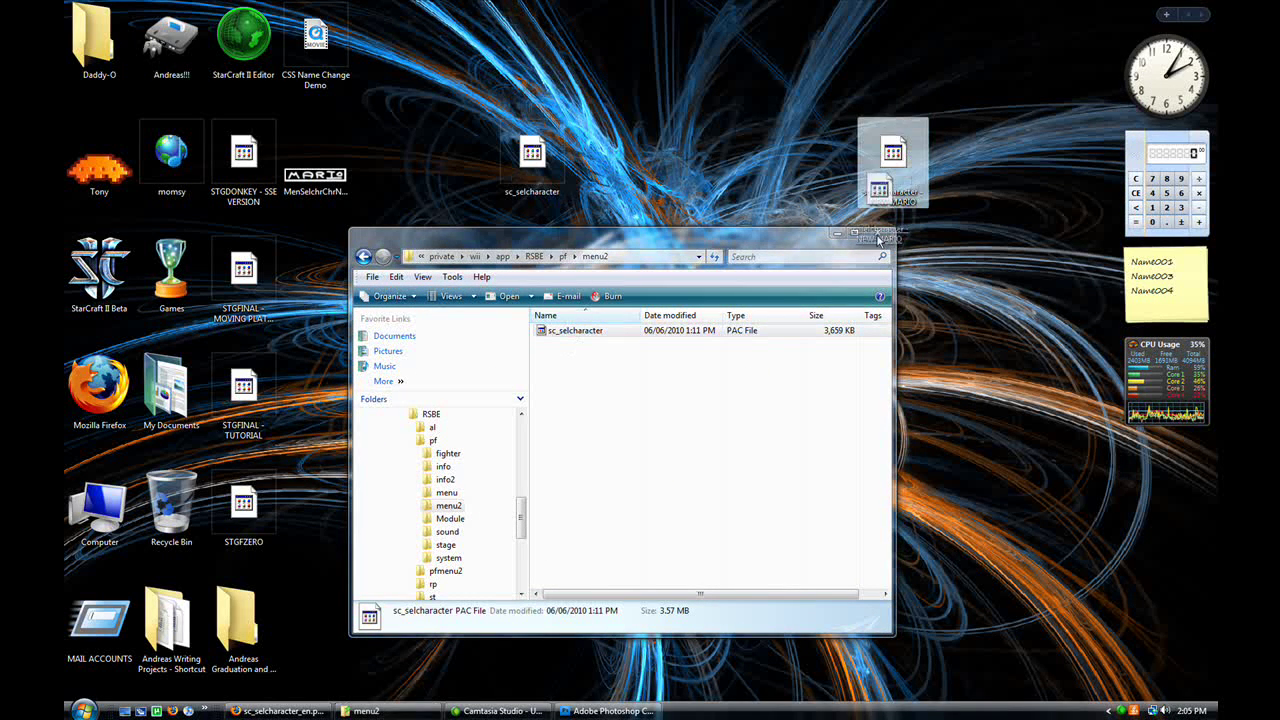
{"action": "right_click_drag", "start_coordinate": [878, 240], "coordinate": [702, 398]}
{"action": "left_click", "coordinate": [740, 408]}
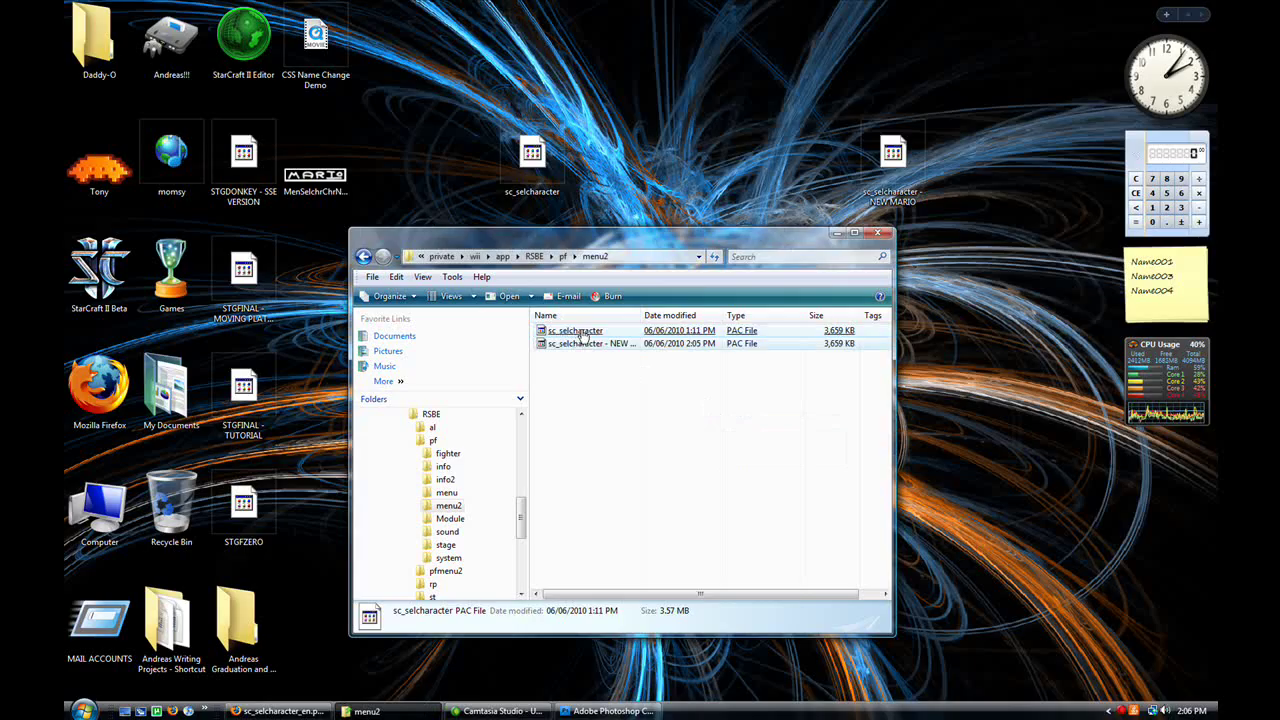
- Delete the original sc_selcharacter from menu2 and rename the NEW MARIO copy to sc_selcharacter
{"action": "right_click", "coordinate": [581, 335]}
{"action": "left_click", "coordinate": [642, 560]}
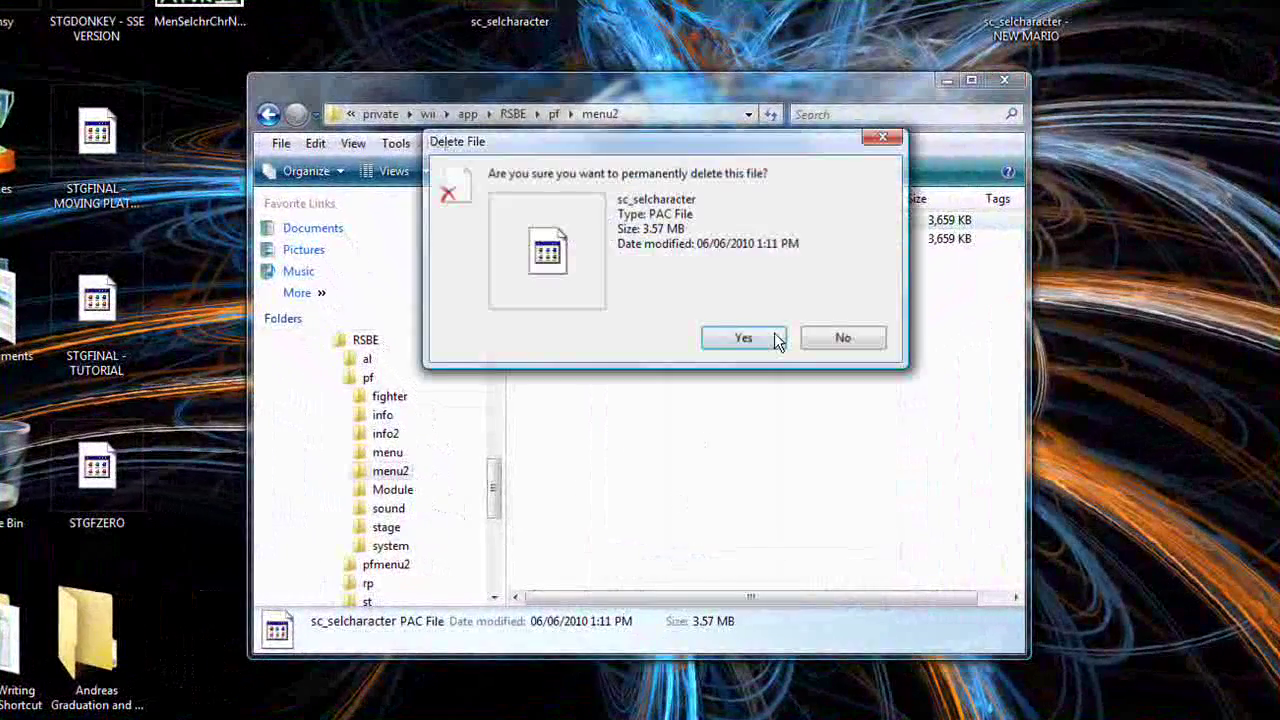
{"action": "left_click", "coordinate": [743, 338]}
{"action": "left_click", "coordinate": [594, 224]}
{"action": "right_click", "coordinate": [593, 224]}
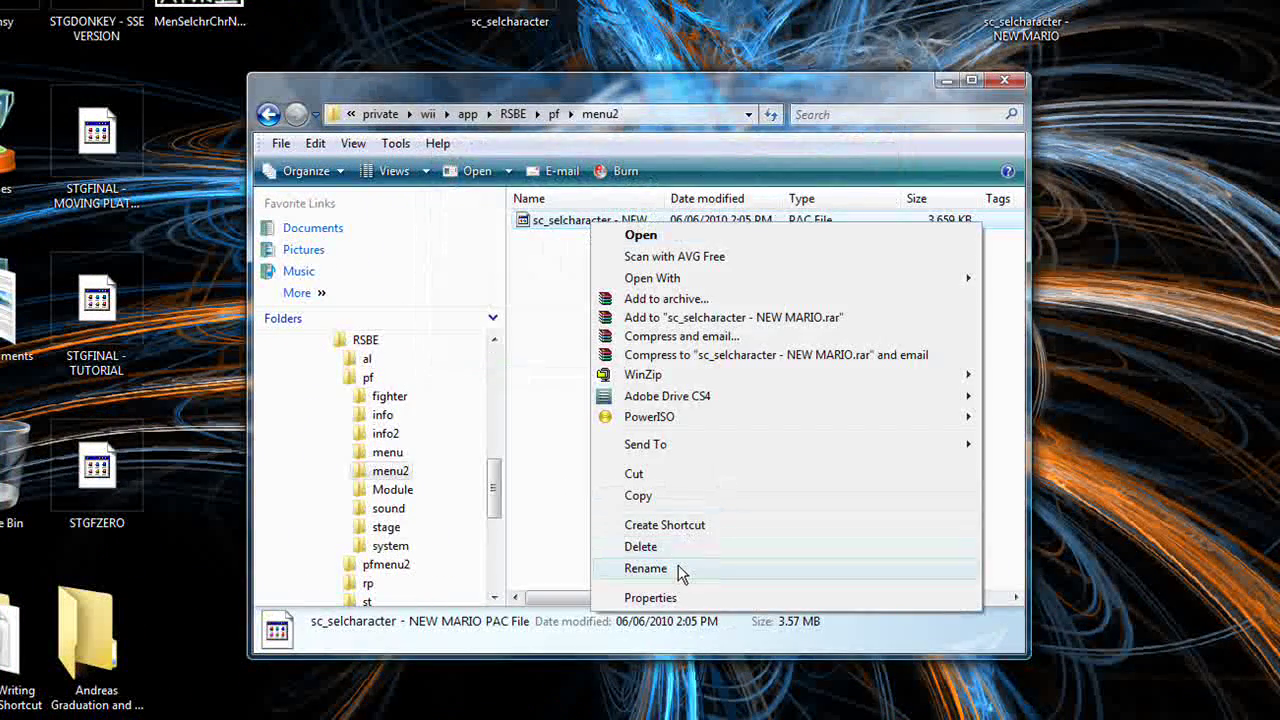
{"action": "left_click", "coordinate": [646, 568]}
{"action": "key", "text": "End"}
{"action": "key", "text": "BackSpace"}
{"action": "key", "text": "BackSpace"}
{"action": "key", "text": "BackSpace"}
{"action": "key", "text": "BackSpace"}
{"action": "key", "text": "BackSpace"}
{"action": "key", "text": "BackSpace"}
{"action": "key", "text": "BackSpace"}
{"action": "key", "text": "BackSpace"}
{"action": "key", "text": "BackSpace"}
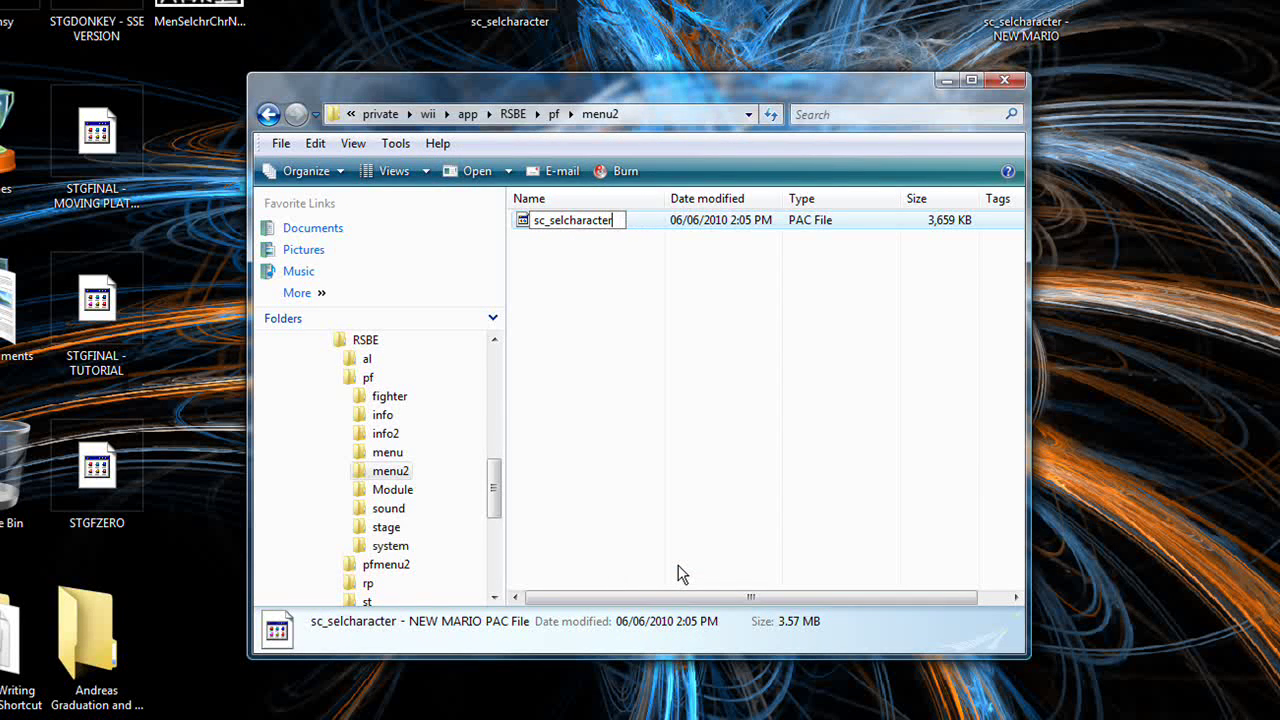
{"action": "key", "text": "Return"}
- Go from menu2 up to pf\system, open common5.pac in BrawlBox and select sc_selcharacter_en
{"action": "left_click", "coordinate": [605, 255]}
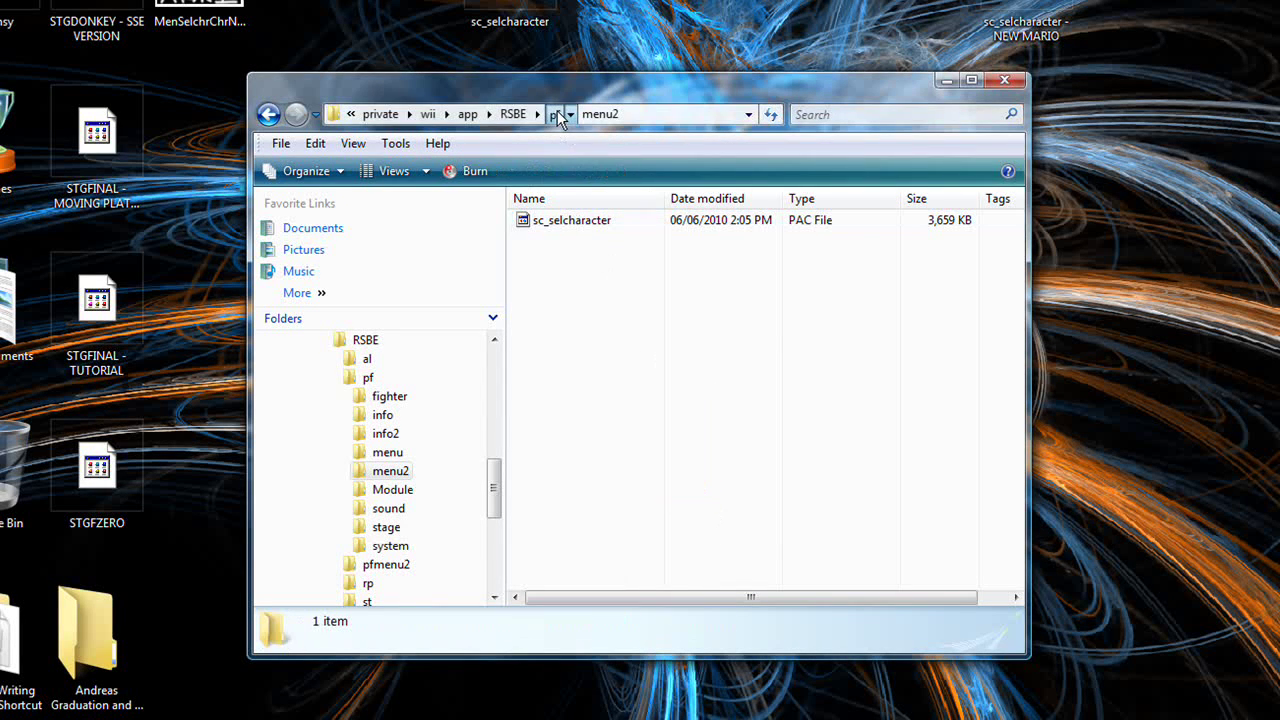
{"action": "left_click", "coordinate": [554, 115]}
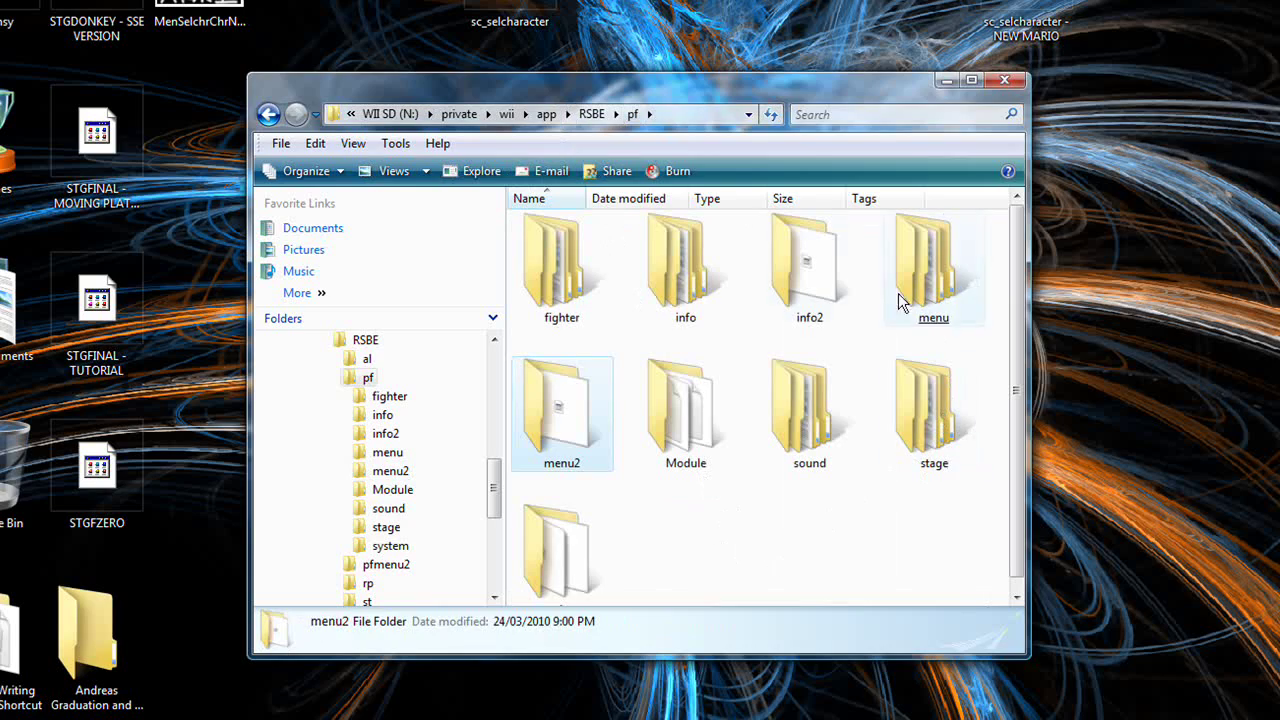
{"action": "scroll", "coordinate": [663, 506], "scroll_direction": "down", "scroll_amount": 1}
{"action": "double_click", "coordinate": [557, 545]}
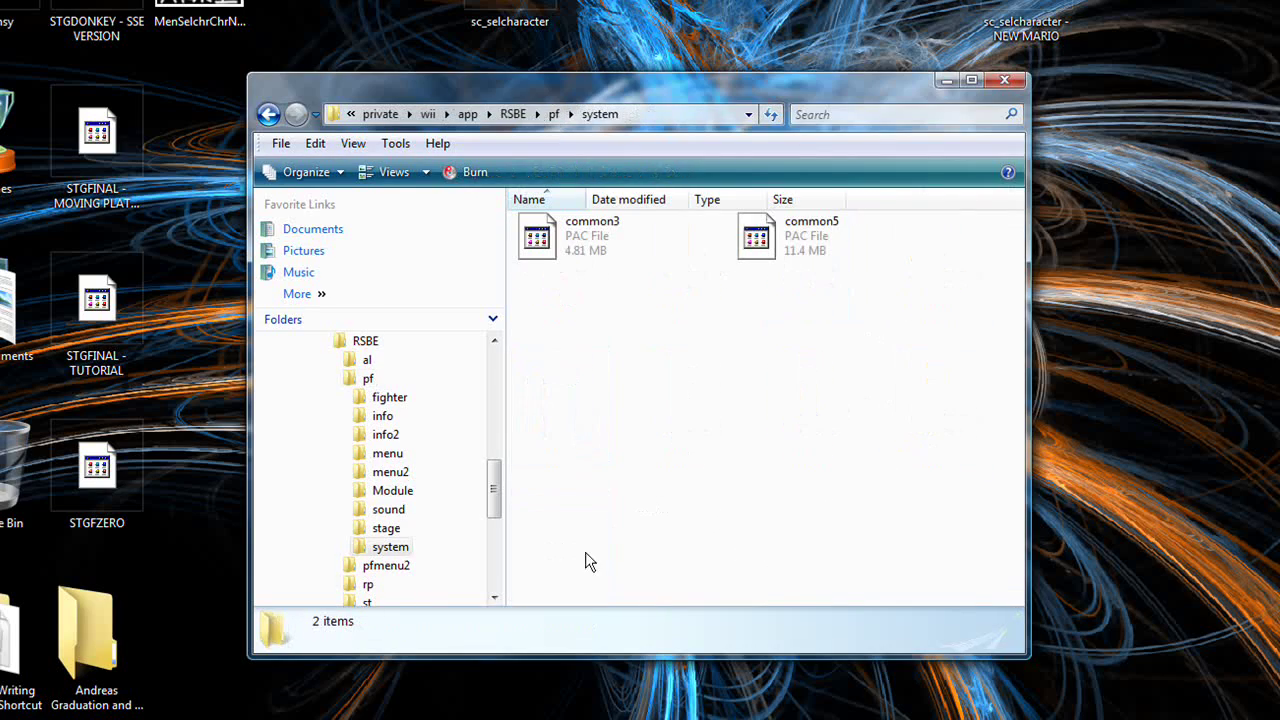
{"action": "left_click_drag", "start_coordinate": [889, 320], "coordinate": [789, 266]}
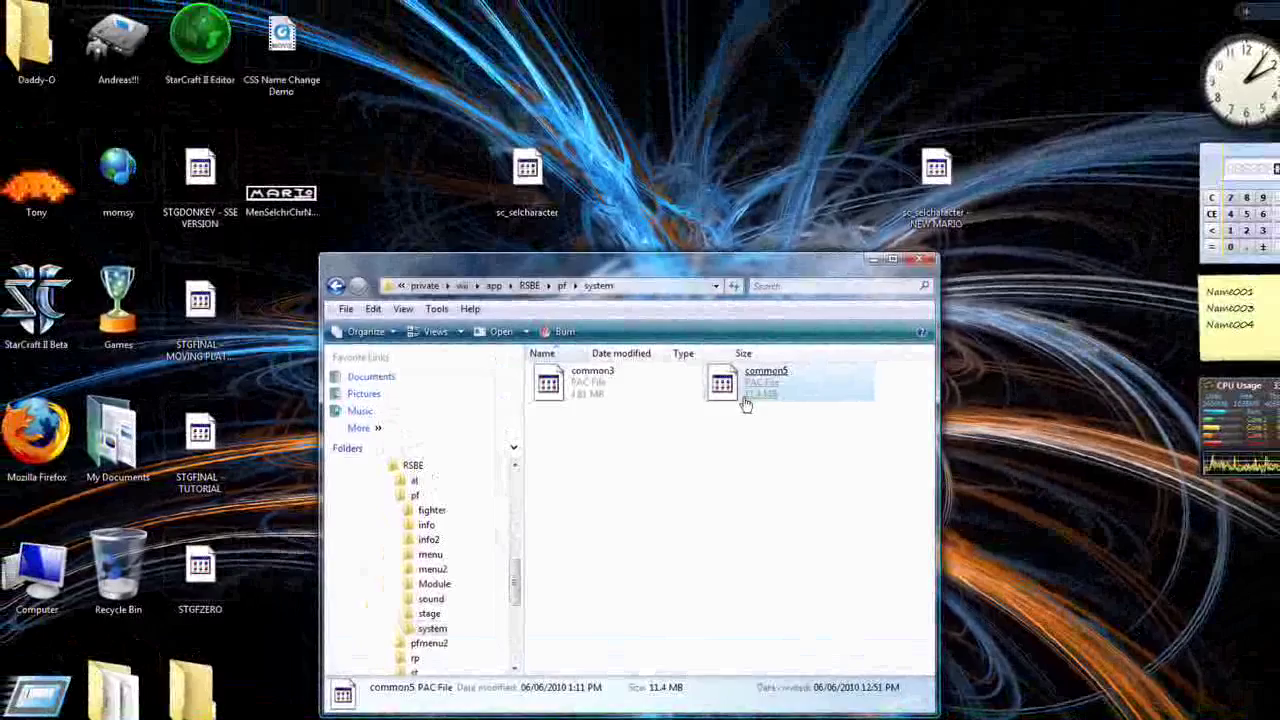
{"action": "double_click", "coordinate": [772, 308]}
{"action": "left_click_drag", "start_coordinate": [410, 30], "coordinate": [590, 300]}
{"action": "left_click", "coordinate": [300, 414]}
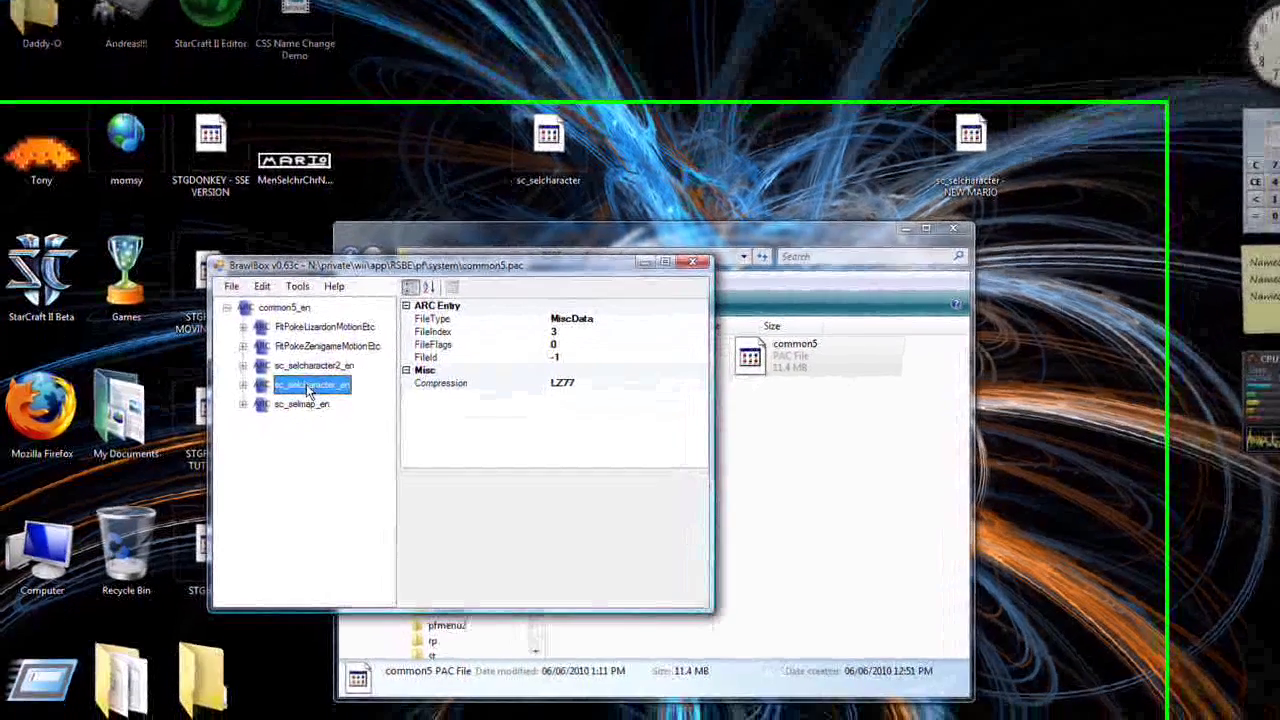
- Replace the sc_selcharacter_en entry with the 'sc_selcharacter - NEW MARIO' file
{"action": "right_click", "coordinate": [310, 389]}
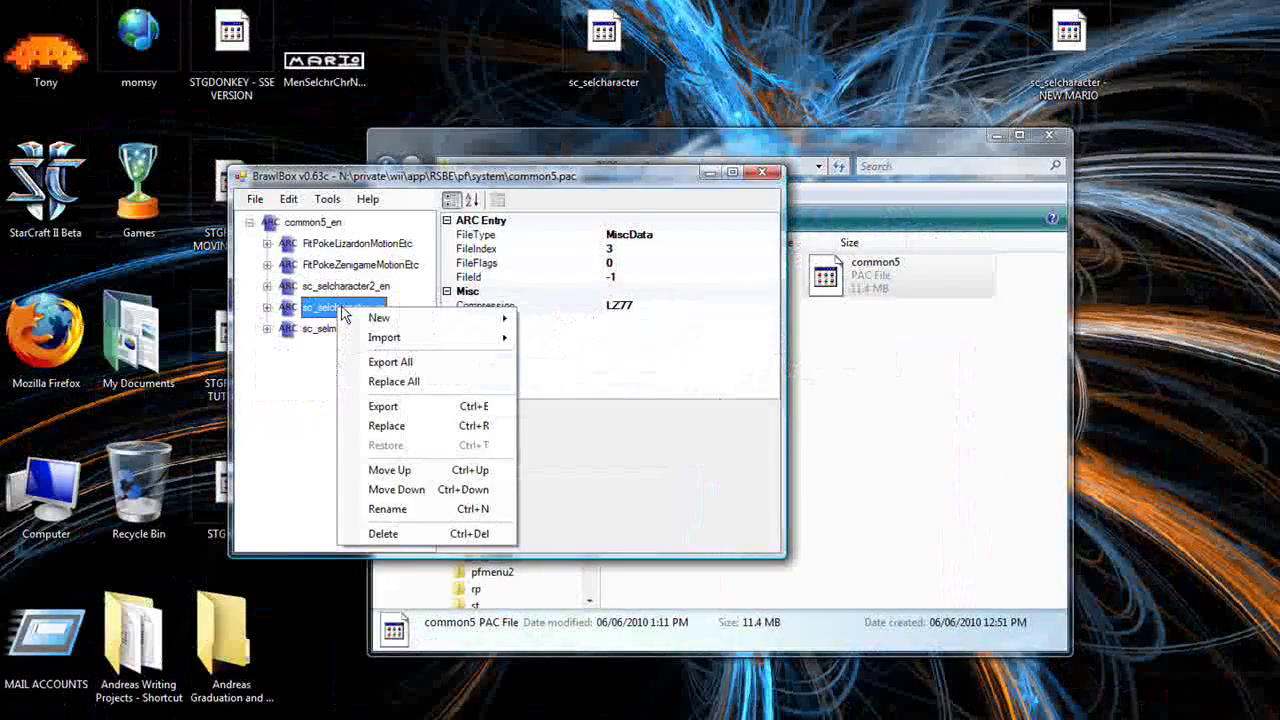
{"action": "left_click", "coordinate": [424, 429]}
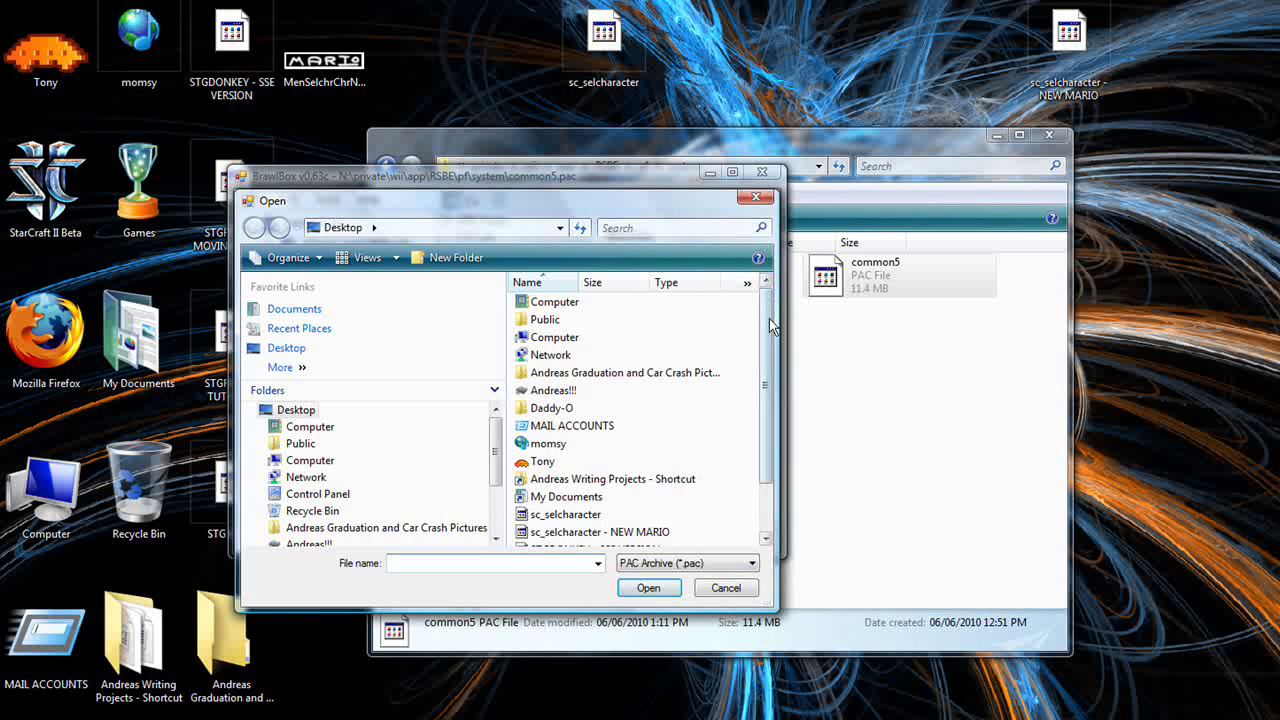
{"action": "left_click_drag", "start_coordinate": [766, 327], "coordinate": [766, 355]}
{"action": "left_click", "coordinate": [634, 493]}
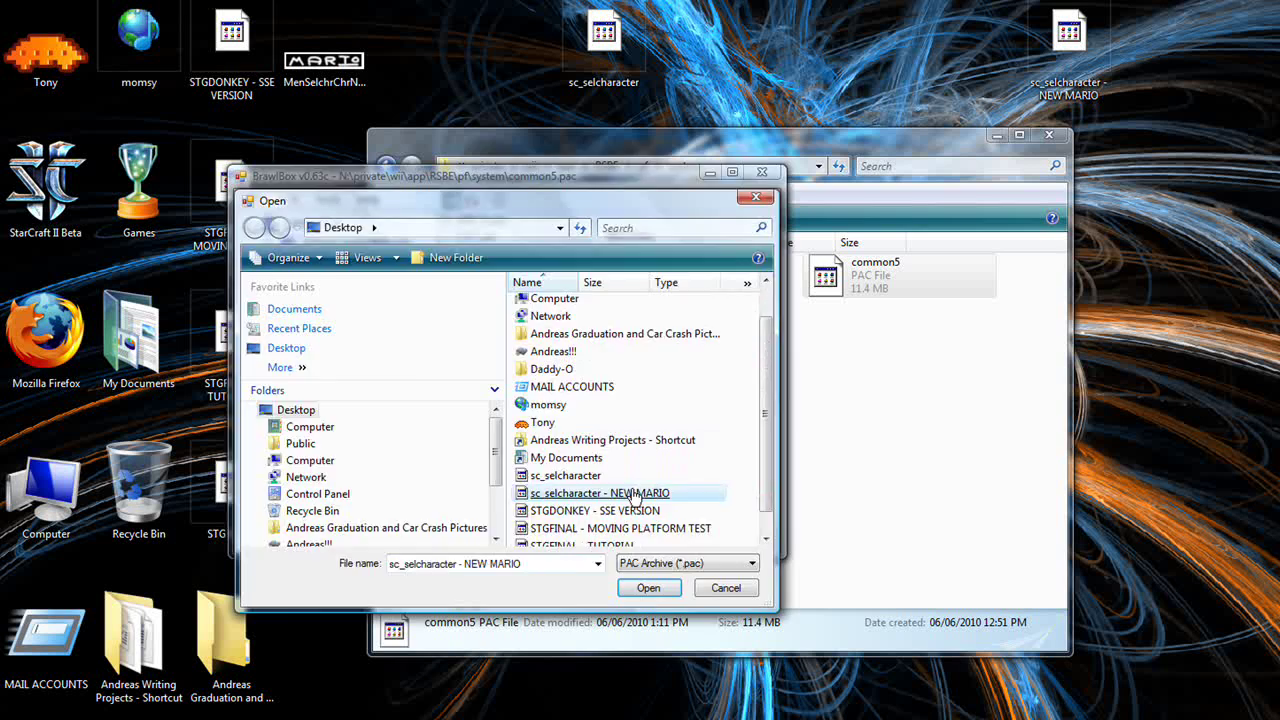
{"action": "double_click", "coordinate": [635, 497]}
- Expand MiscData[30] > Textures(NW4R) and preview the hand-drawn MARIO name texture
{"action": "left_click", "coordinate": [284, 317]}
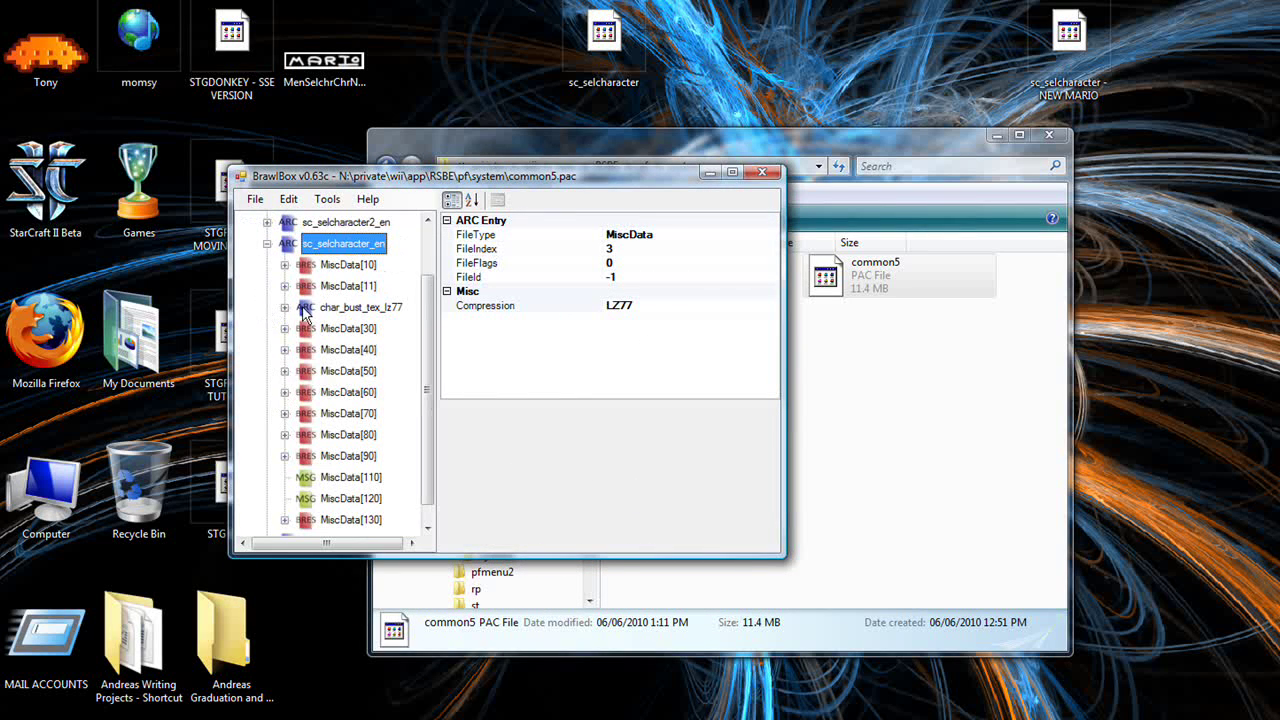
{"action": "left_click", "coordinate": [284, 328]}
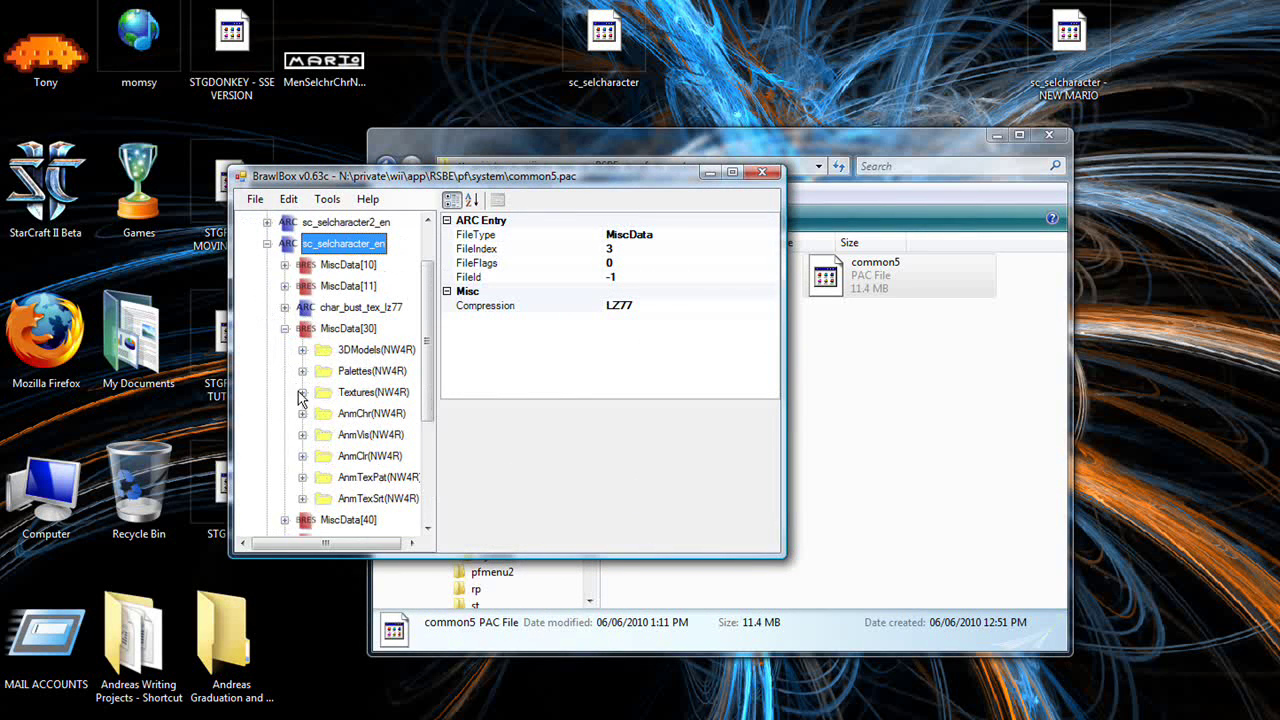
{"action": "left_click", "coordinate": [302, 392]}
{"action": "left_click", "coordinate": [405, 456]}
{"action": "key", "text": "Down"}
{"action": "key", "text": "Down"}
{"action": "key", "text": "Down"}
{"action": "key", "text": "Down"}
{"action": "key", "text": "Down"}
{"action": "key", "text": "Down"}
{"action": "key", "text": "Down"}
{"action": "key", "text": "Down"}
{"action": "key", "text": "Down"}
{"action": "key", "text": "Down"}
{"action": "key", "text": "Down"}
{"action": "key", "text": "Down"}
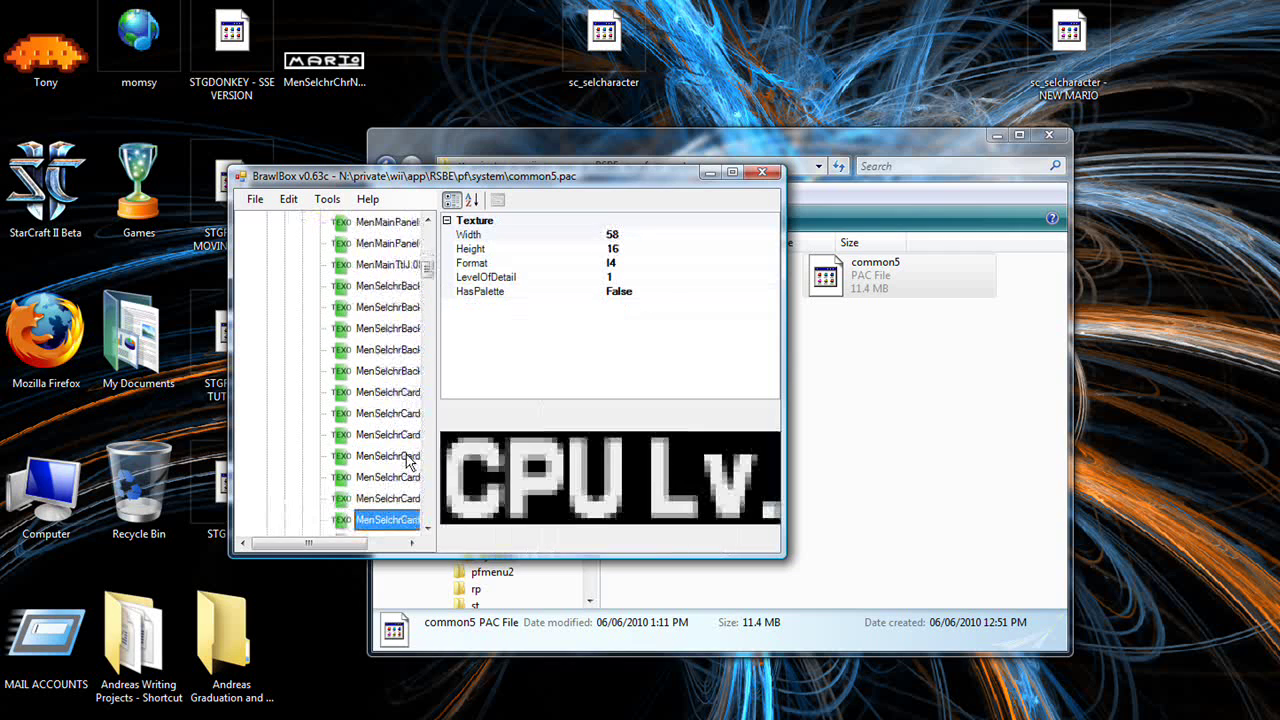
{"action": "key", "text": "Down"}
{"action": "key", "text": "Down"}
{"action": "key", "text": "Down"}
{"action": "key", "text": "Down"}
{"action": "key", "text": "Down"}
{"action": "key", "text": "Down"}
{"action": "key", "text": "Down"}
{"action": "key", "text": "Down"}
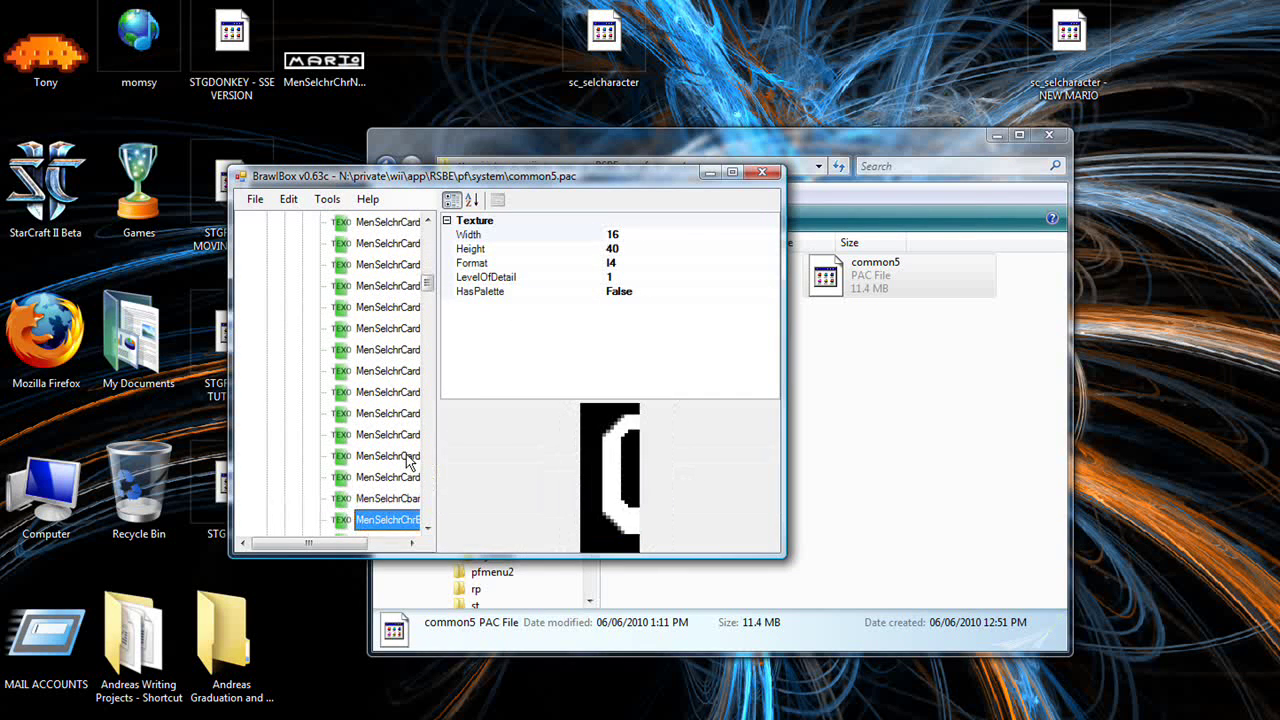
{"action": "key", "text": "Down"}
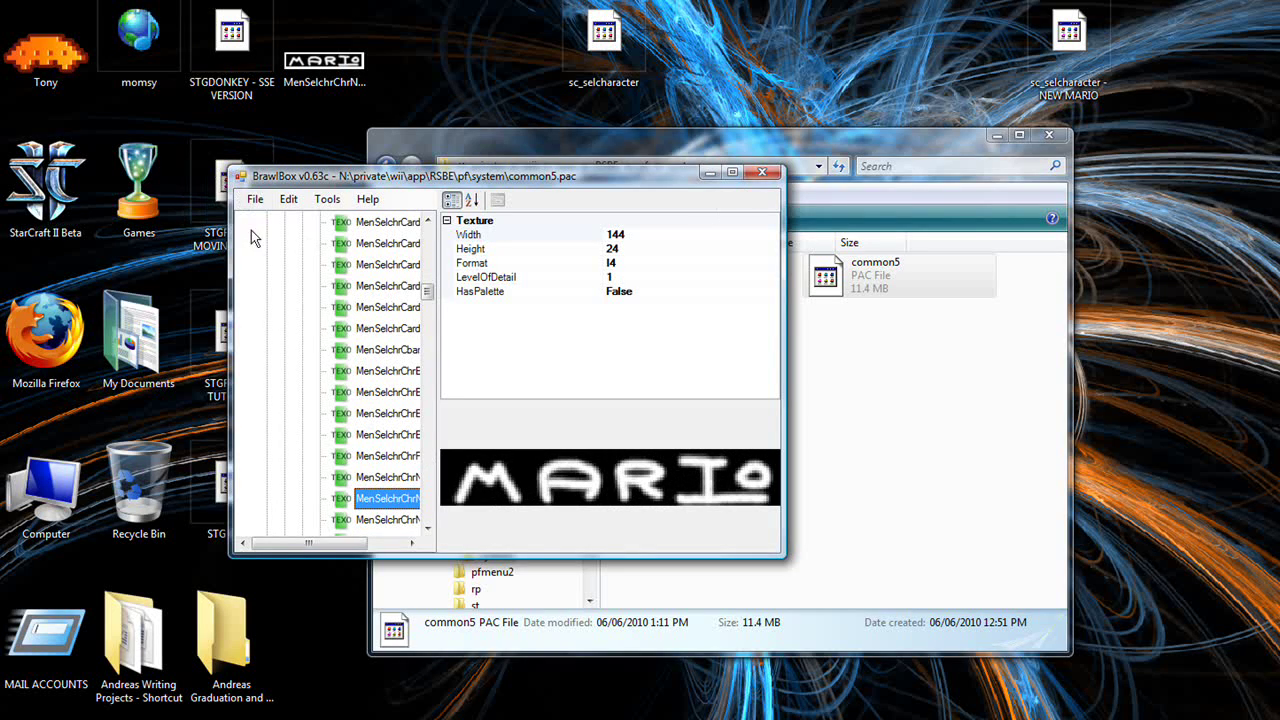
{"action": "left_click", "coordinate": [255, 199]}
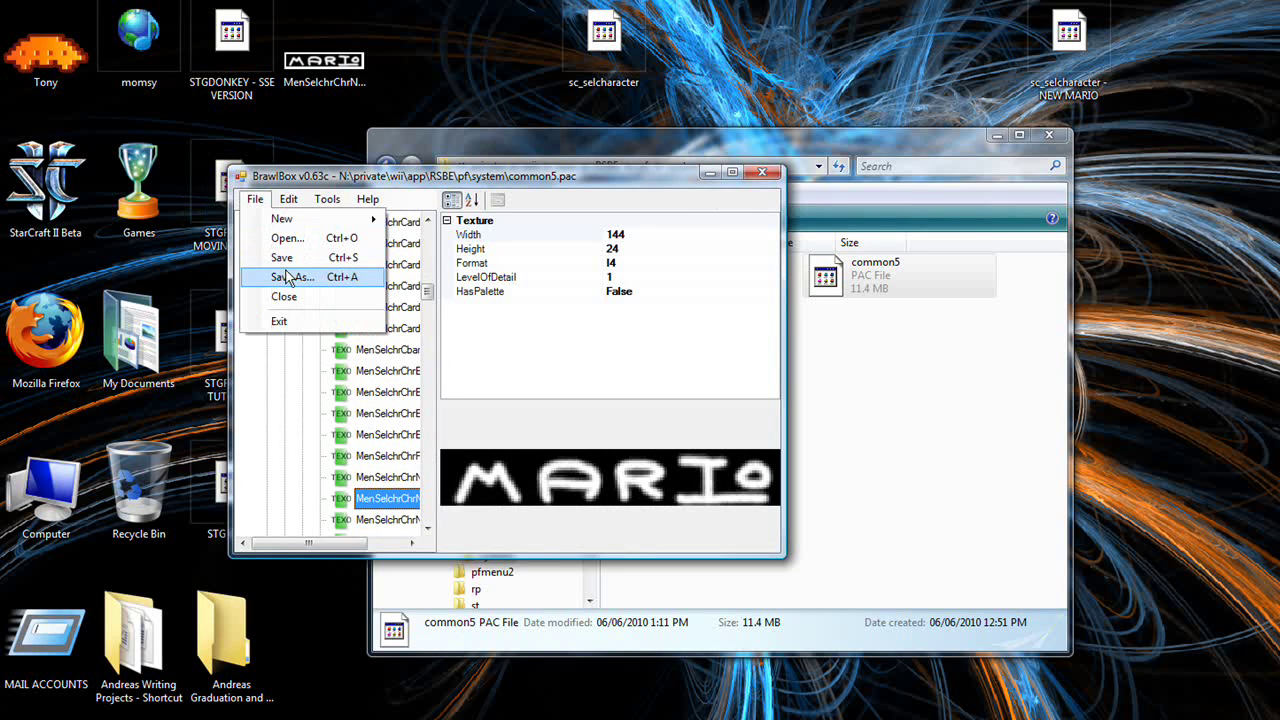
- Save the edited common5 archive to the Desktop as 'common5 - NEW MARIO'
{"action": "left_click", "coordinate": [289, 277]}
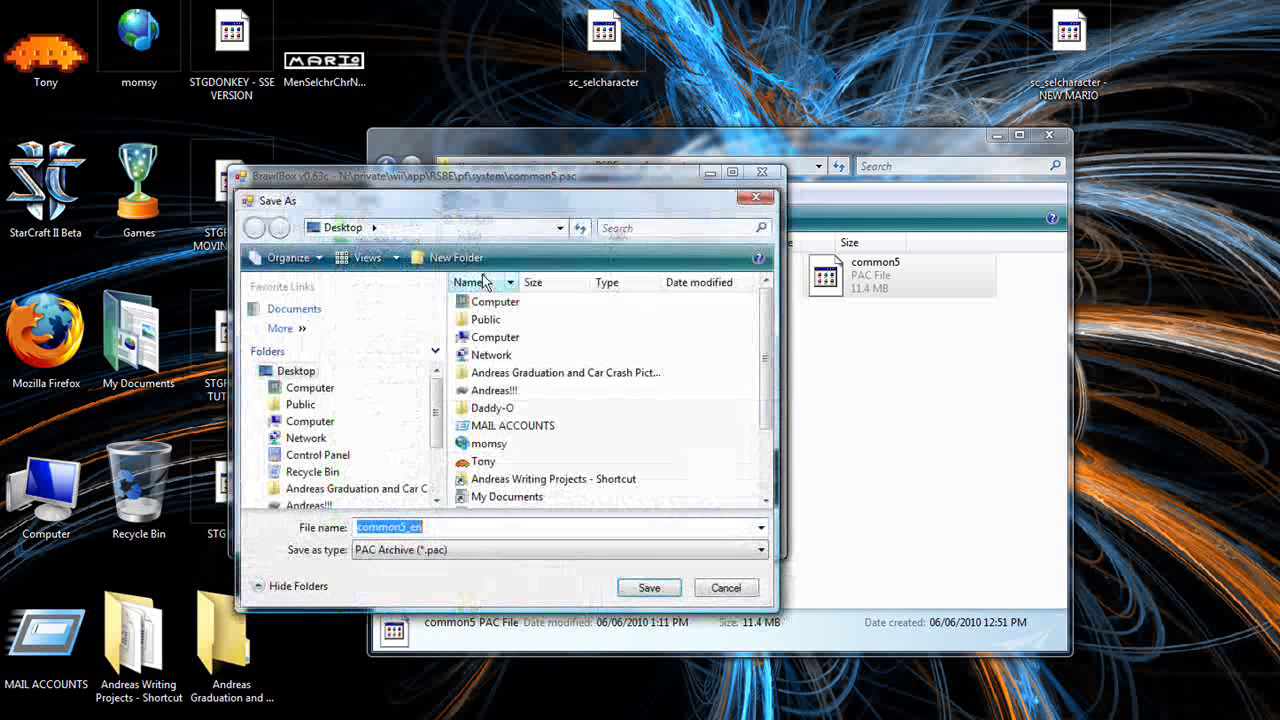
{"action": "left_click", "coordinate": [472, 527]}
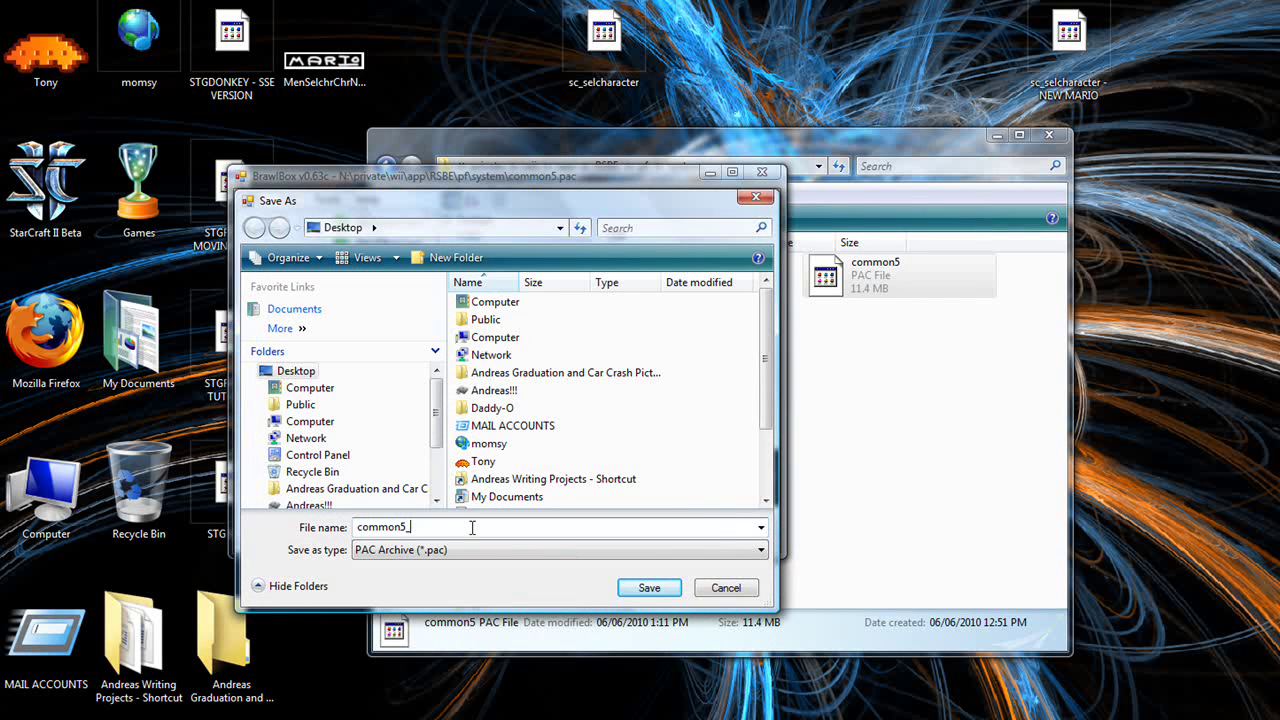
{"action": "type", "text": "- NEW MARIO"}
{"action": "key", "text": "Return"}
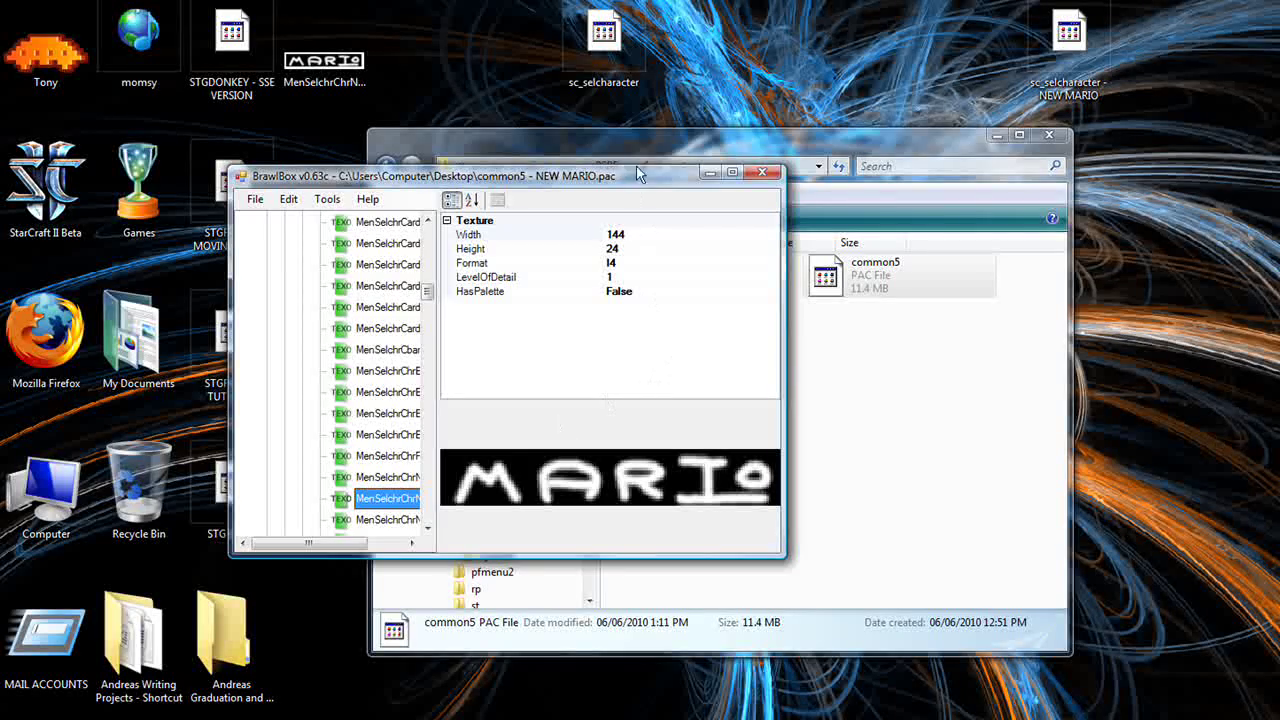
{"action": "left_click_drag", "start_coordinate": [637, 173], "coordinate": [613, 264]}
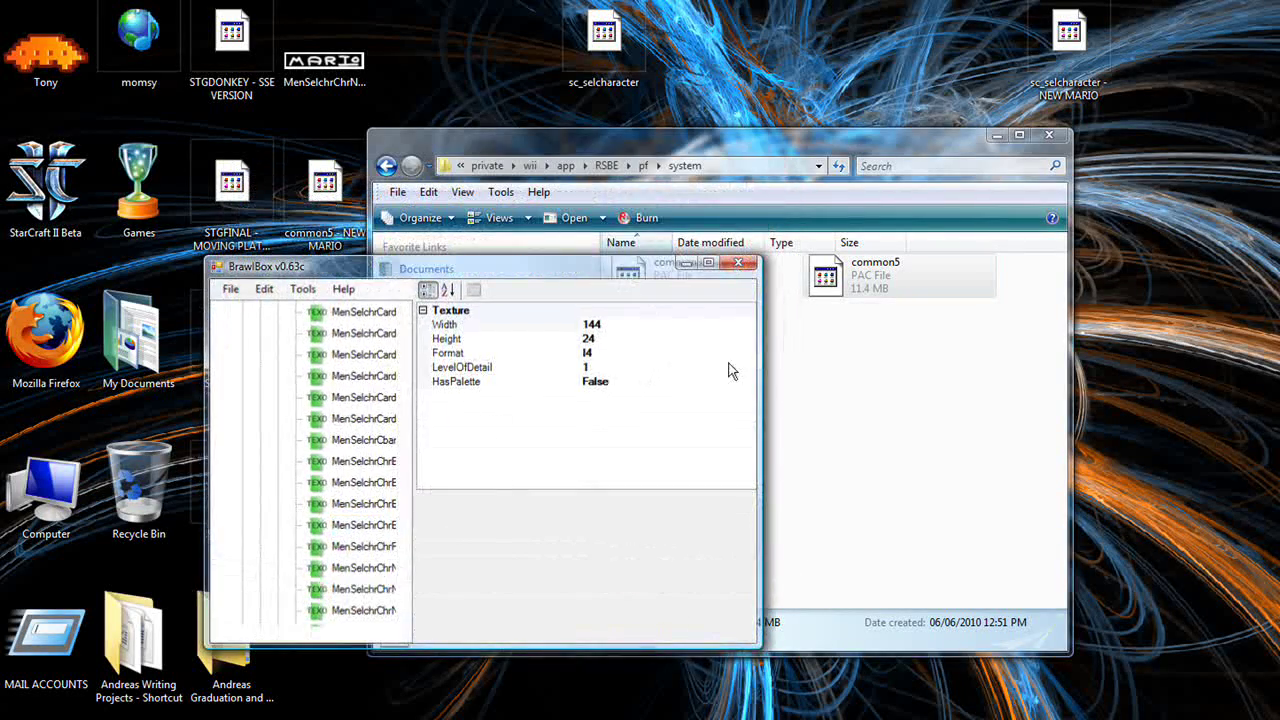
- Close BrawlBox, copy 'common5 - NEW MARIO' into system, and back up the original common5 to the desktop
{"action": "left_click", "coordinate": [738, 263]}
{"action": "left_click", "coordinate": [894, 397]}
{"action": "left_click_drag", "start_coordinate": [326, 186], "coordinate": [1043, 42]}
{"action": "right_click_drag", "start_coordinate": [976, 35], "coordinate": [950, 367]}
{"action": "left_click", "coordinate": [1011, 380]}
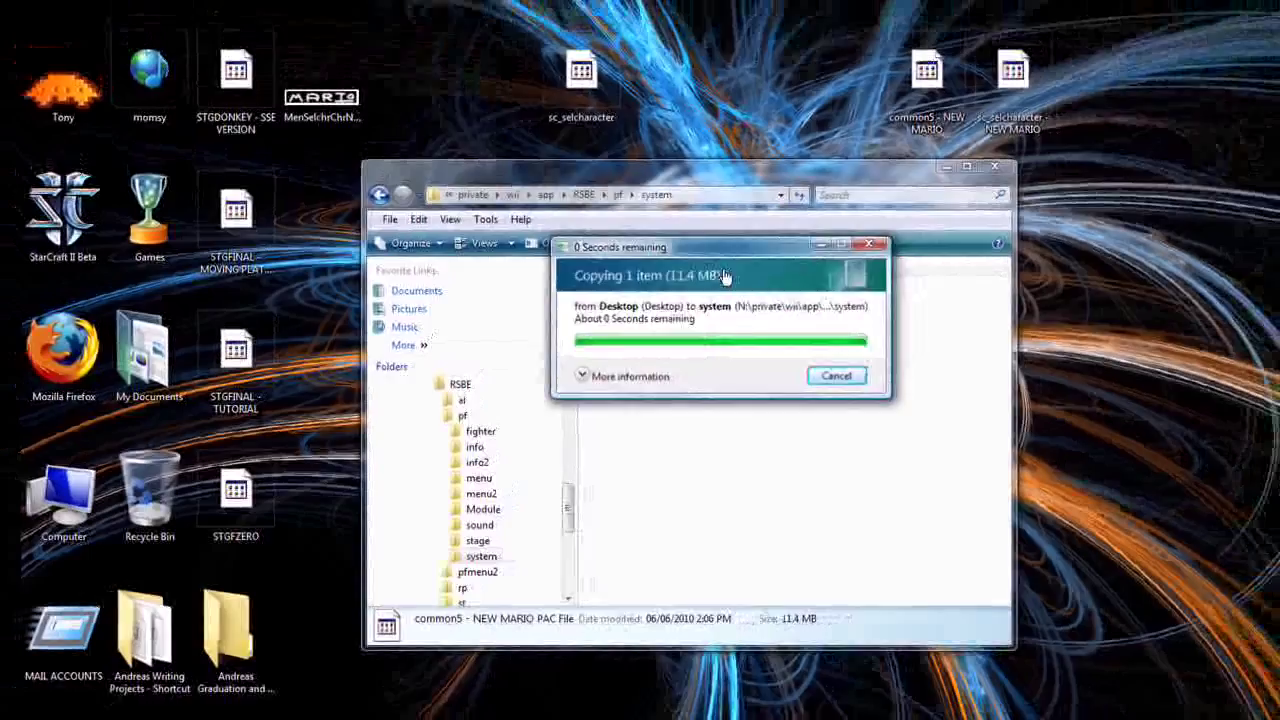
{"action": "right_click_drag", "start_coordinate": [788, 294], "coordinate": [696, 88]}
{"action": "left_click", "coordinate": [732, 119]}
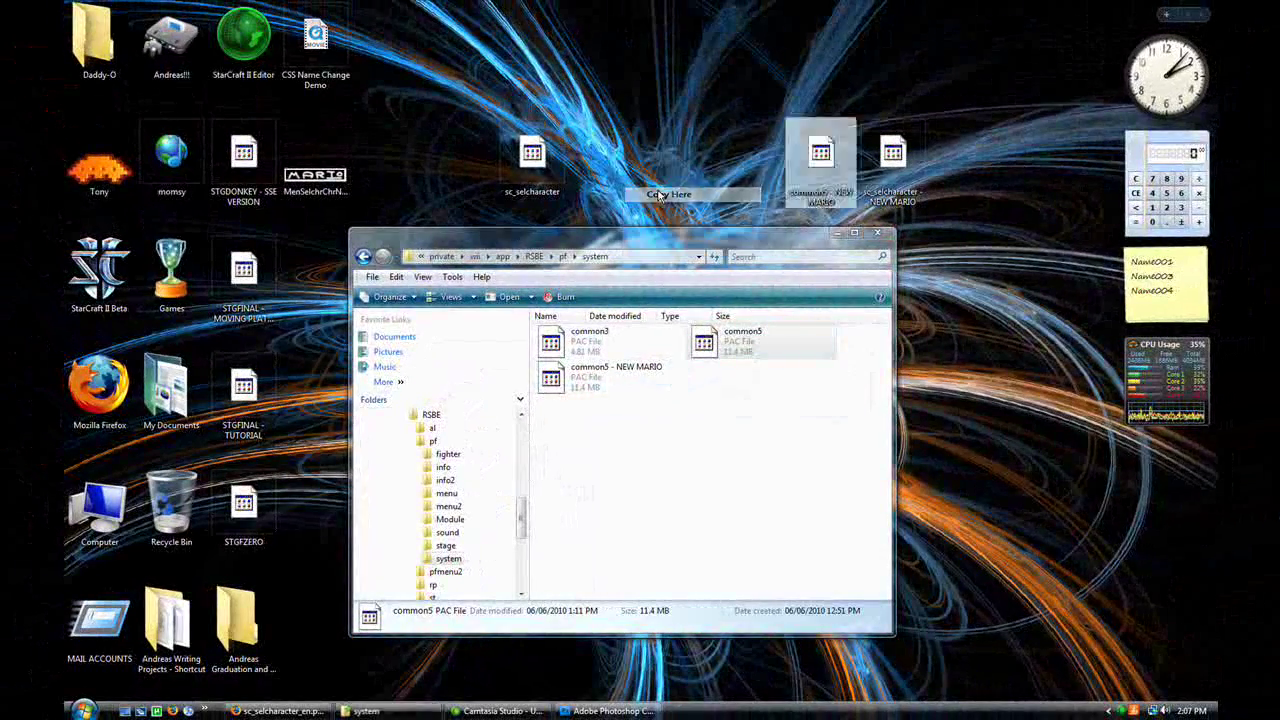
- Delete the original common5, rename the NEW MARIO file to common5, and minimise the folder
{"action": "left_click_drag", "start_coordinate": [800, 390], "coordinate": [743, 408]}
{"action": "key", "text": "Delete"}
{"action": "right_click", "coordinate": [759, 333]}
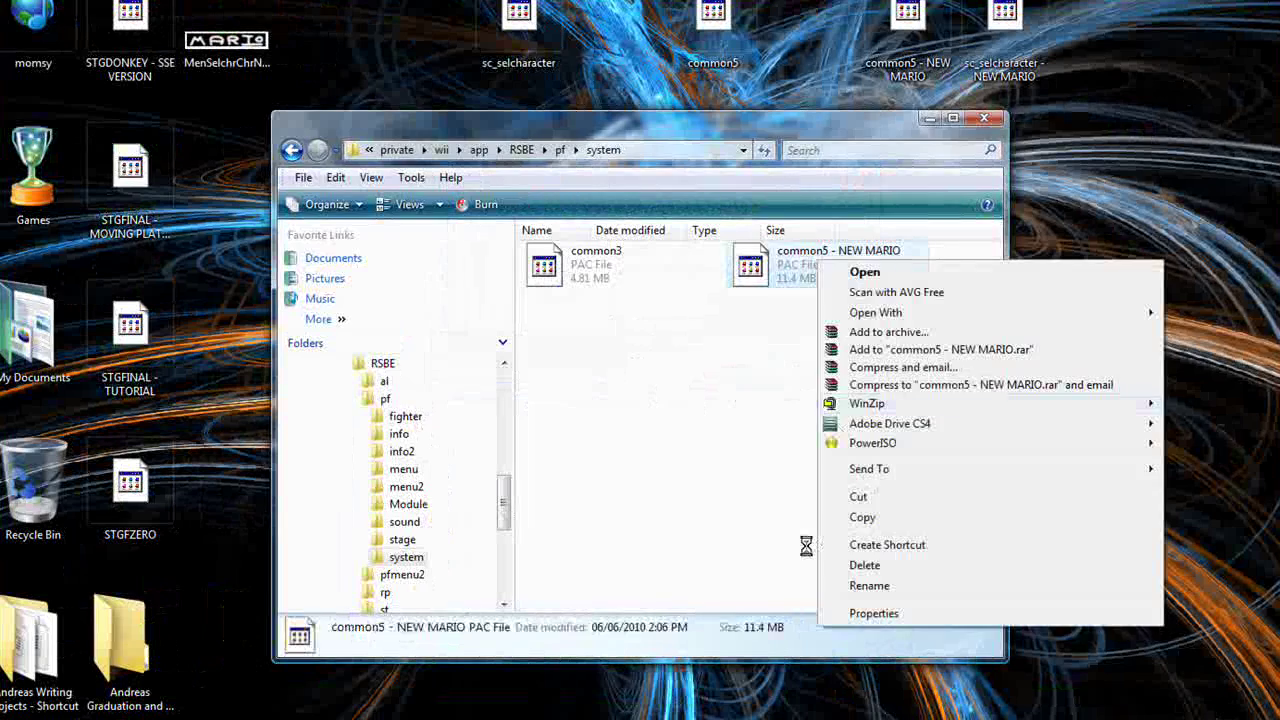
{"action": "left_click", "coordinate": [870, 585]}
{"action": "key", "text": "End"}
{"action": "key", "text": "BackSpace"}
{"action": "key", "text": "BackSpace"}
{"action": "key", "text": "BackSpace"}
{"action": "key", "text": "BackSpace"}
{"action": "key", "text": "BackSpace"}
{"action": "key", "text": "BackSpace"}
{"action": "key", "text": "BackSpace"}
{"action": "key", "text": "BackSpace"}
{"action": "key", "text": "BackSpace"}
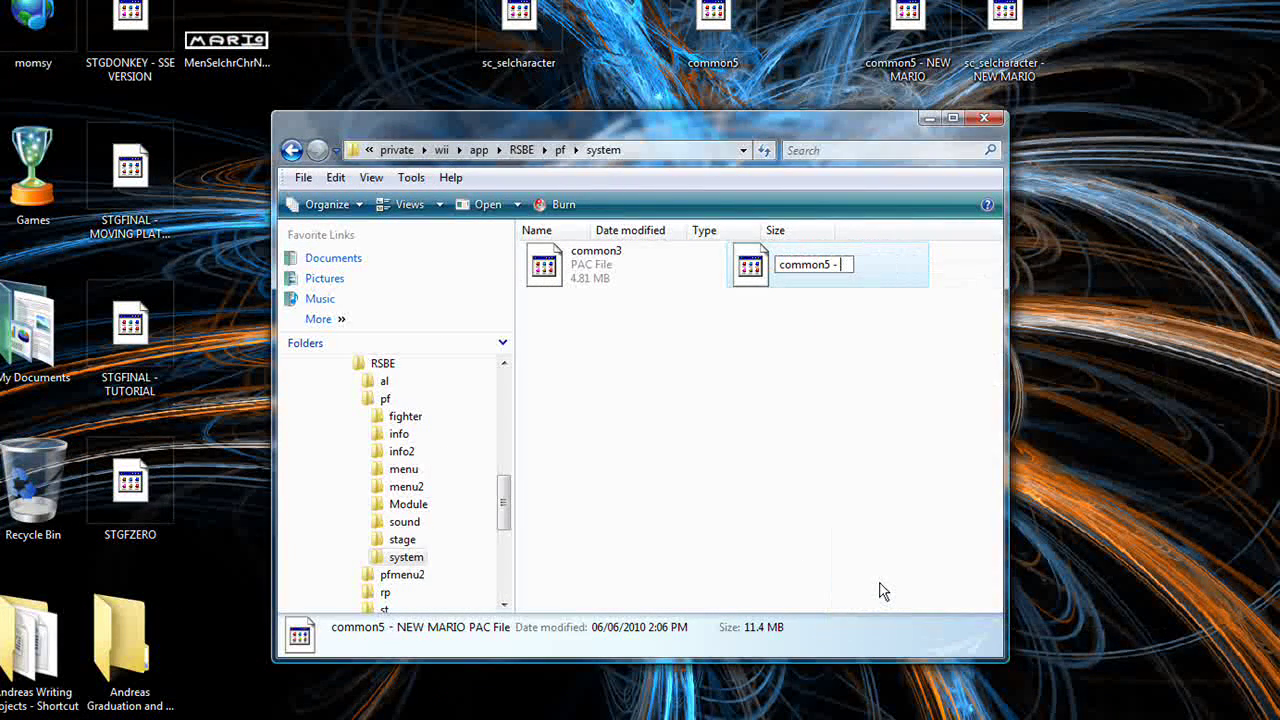
{"action": "key", "text": "BackSpace"}
{"action": "key", "text": "BackSpace"}
{"action": "key", "text": "BackSpace"}
{"action": "key", "text": "Return"}
{"action": "left_click_drag", "start_coordinate": [903, 507], "coordinate": [780, 422]}
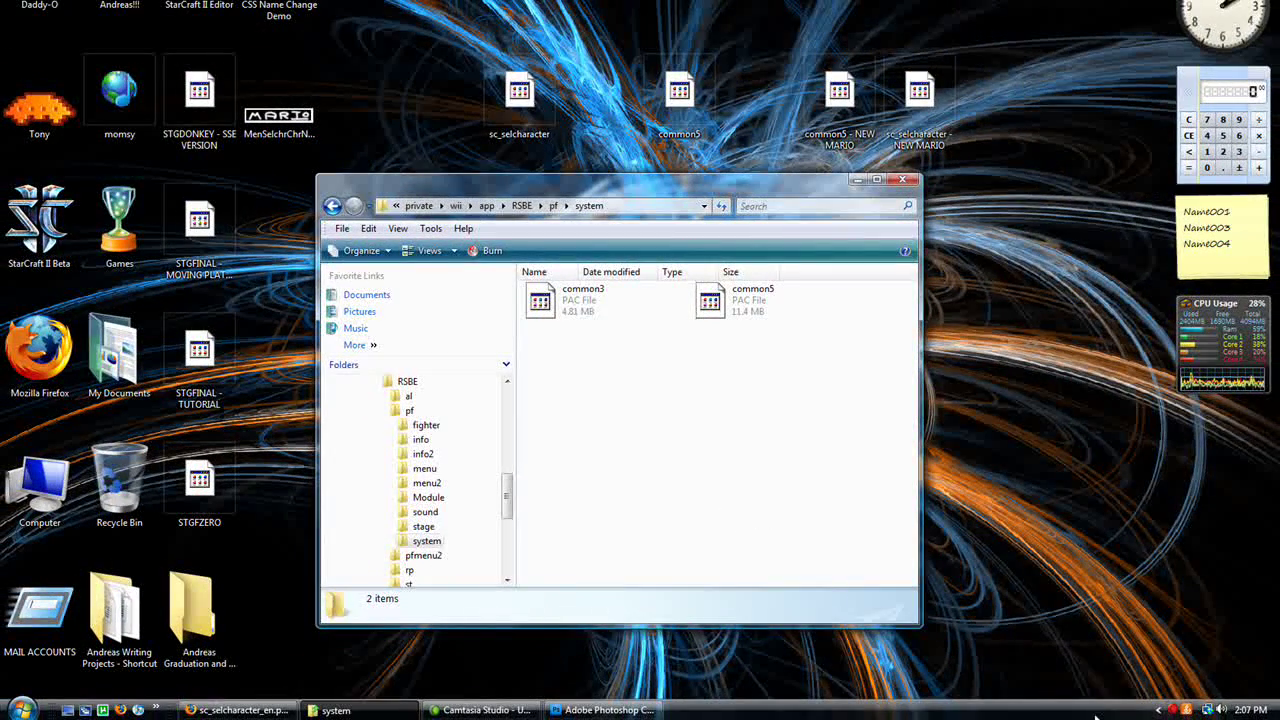
{"action": "left_click", "coordinate": [340, 710]}
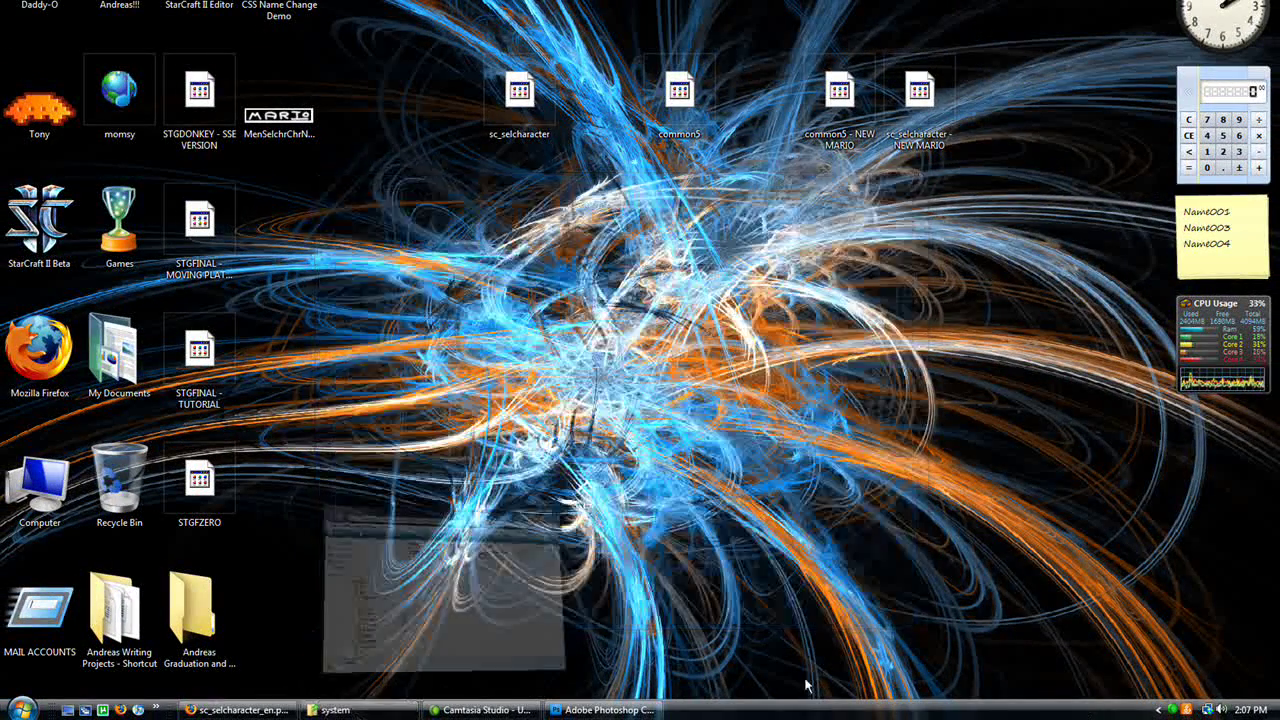
- Show the Camtasia Recorder status window reporting 08:17 of capture at 1680 x 1048
{"action": "left_click", "coordinate": [1173, 711]}
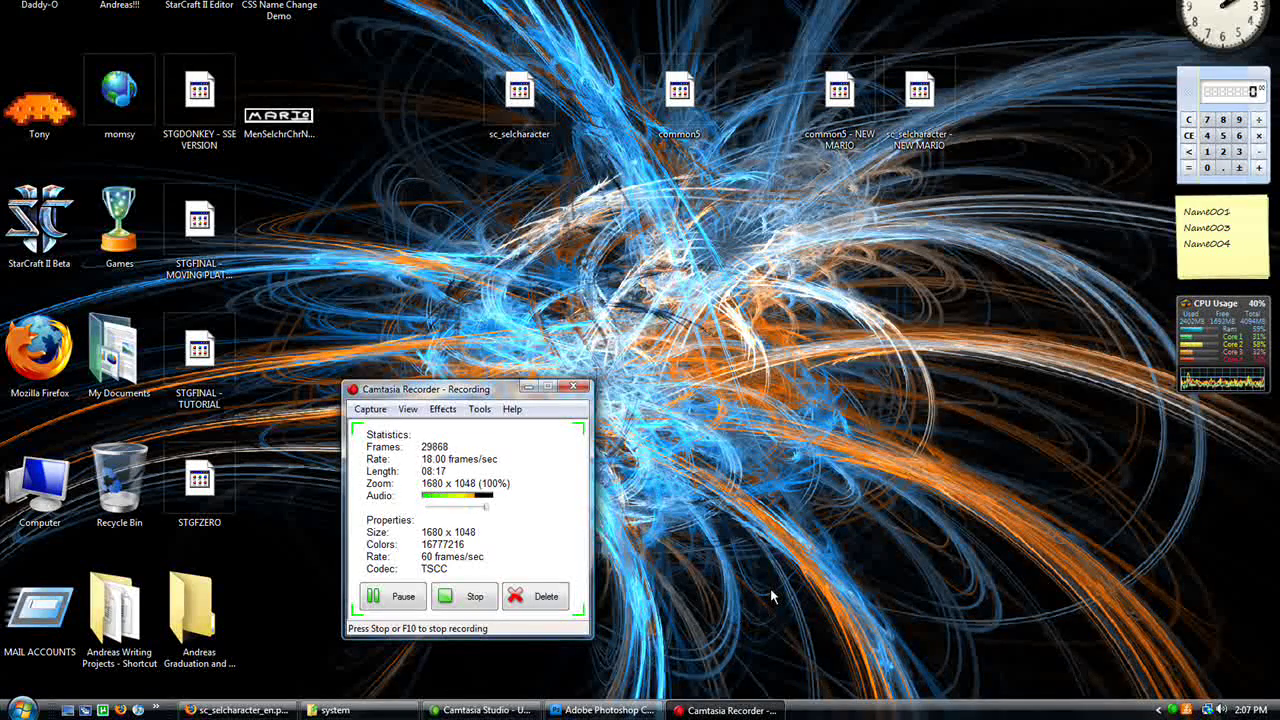